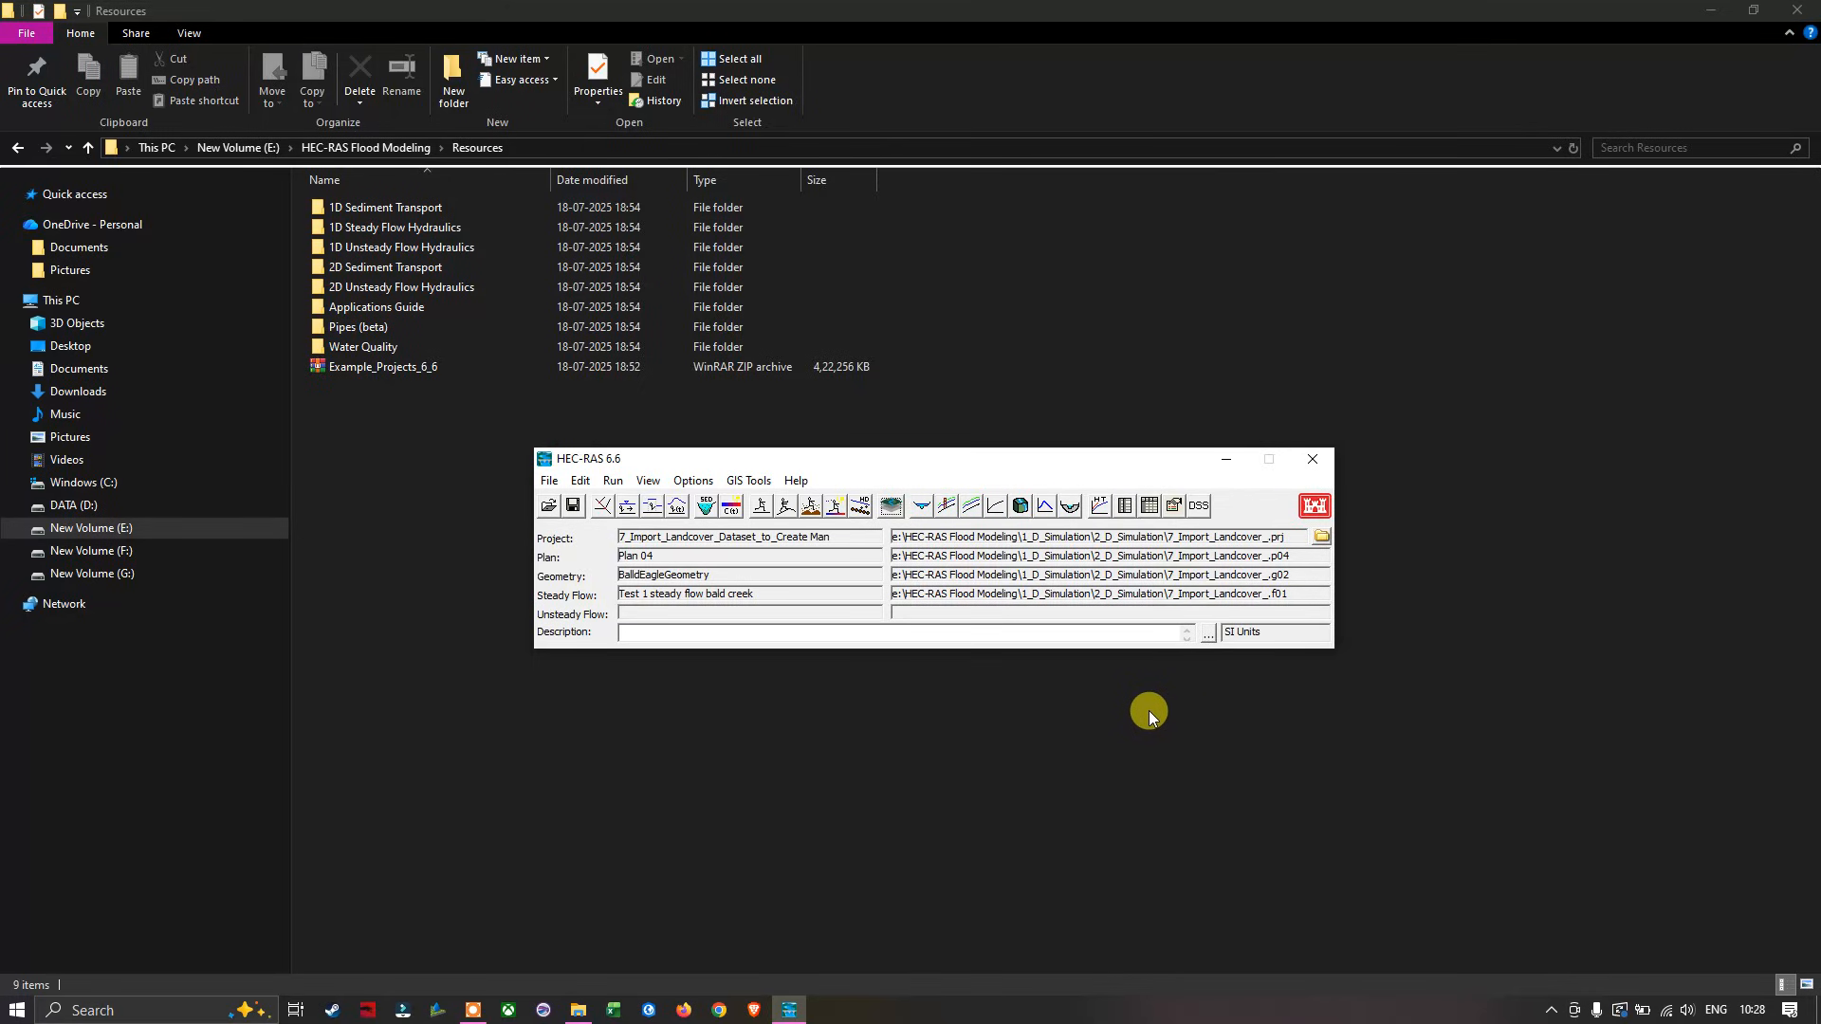
Step: Open RAS Mapper and briefly display the Test 1 Steady velocity results over the terrain, leaving the results hidden
left_click(891, 512)
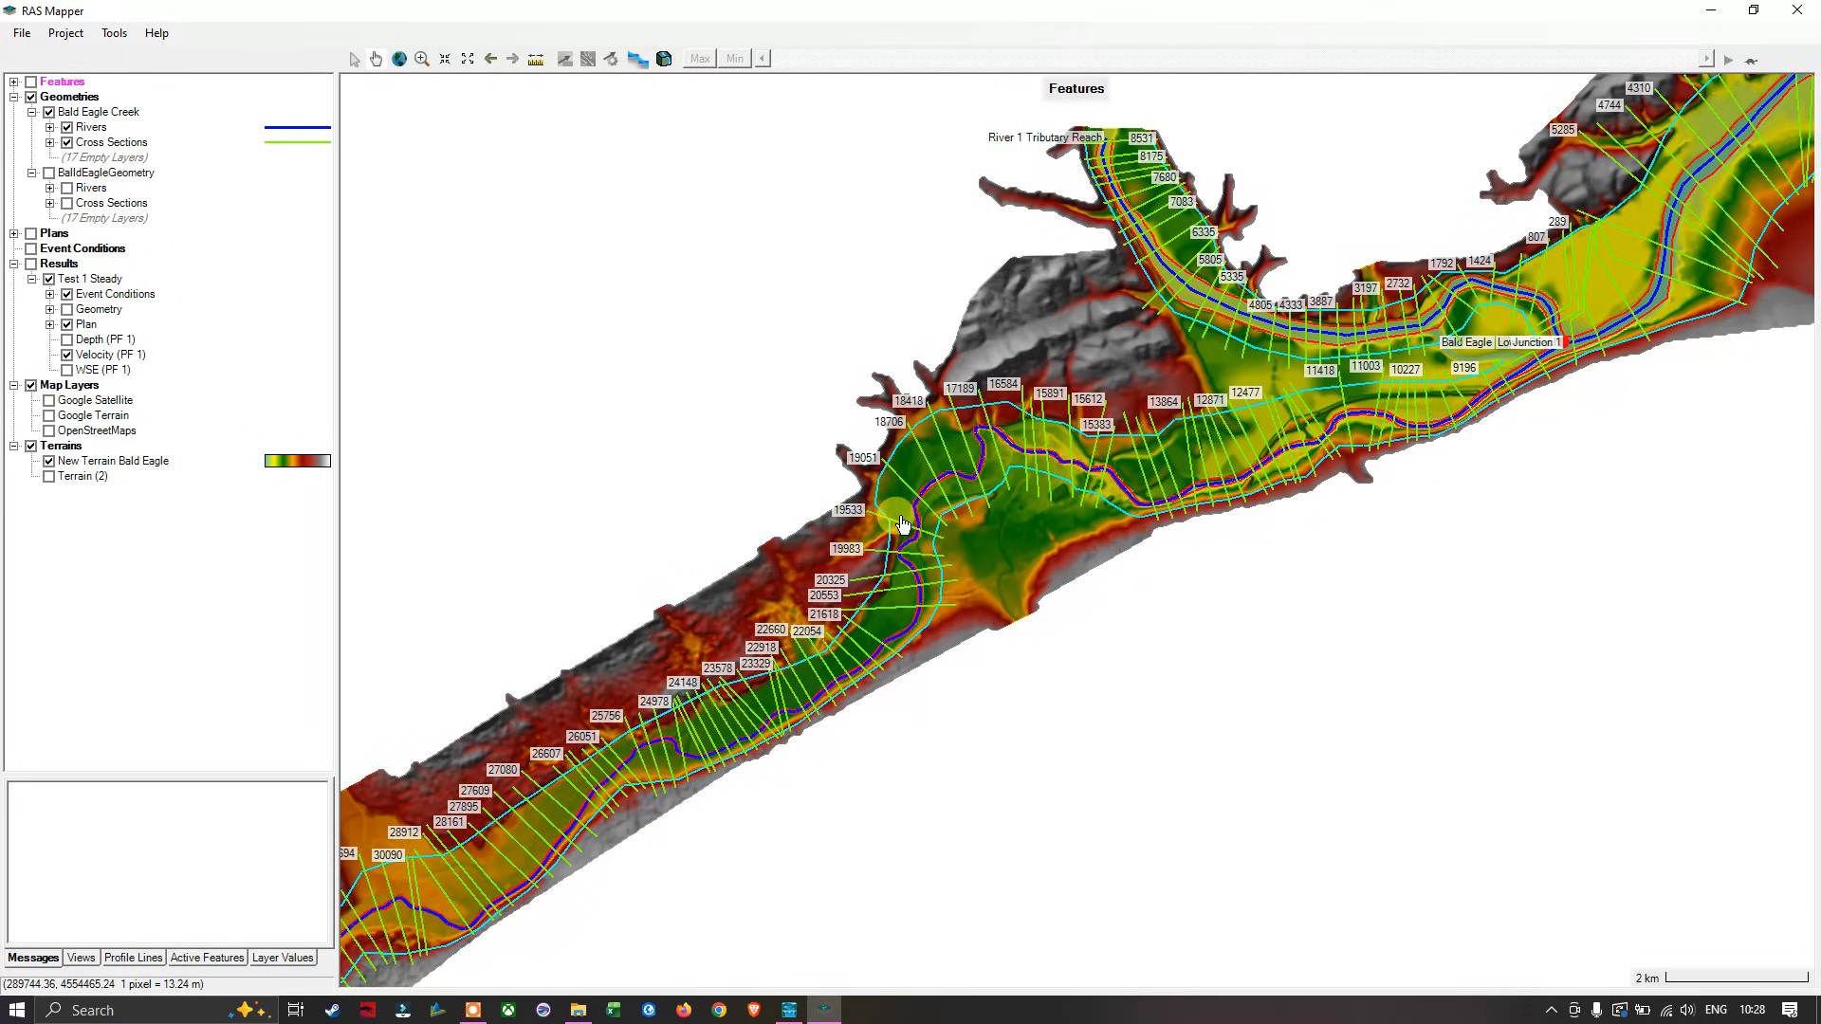
left_click(32, 264)
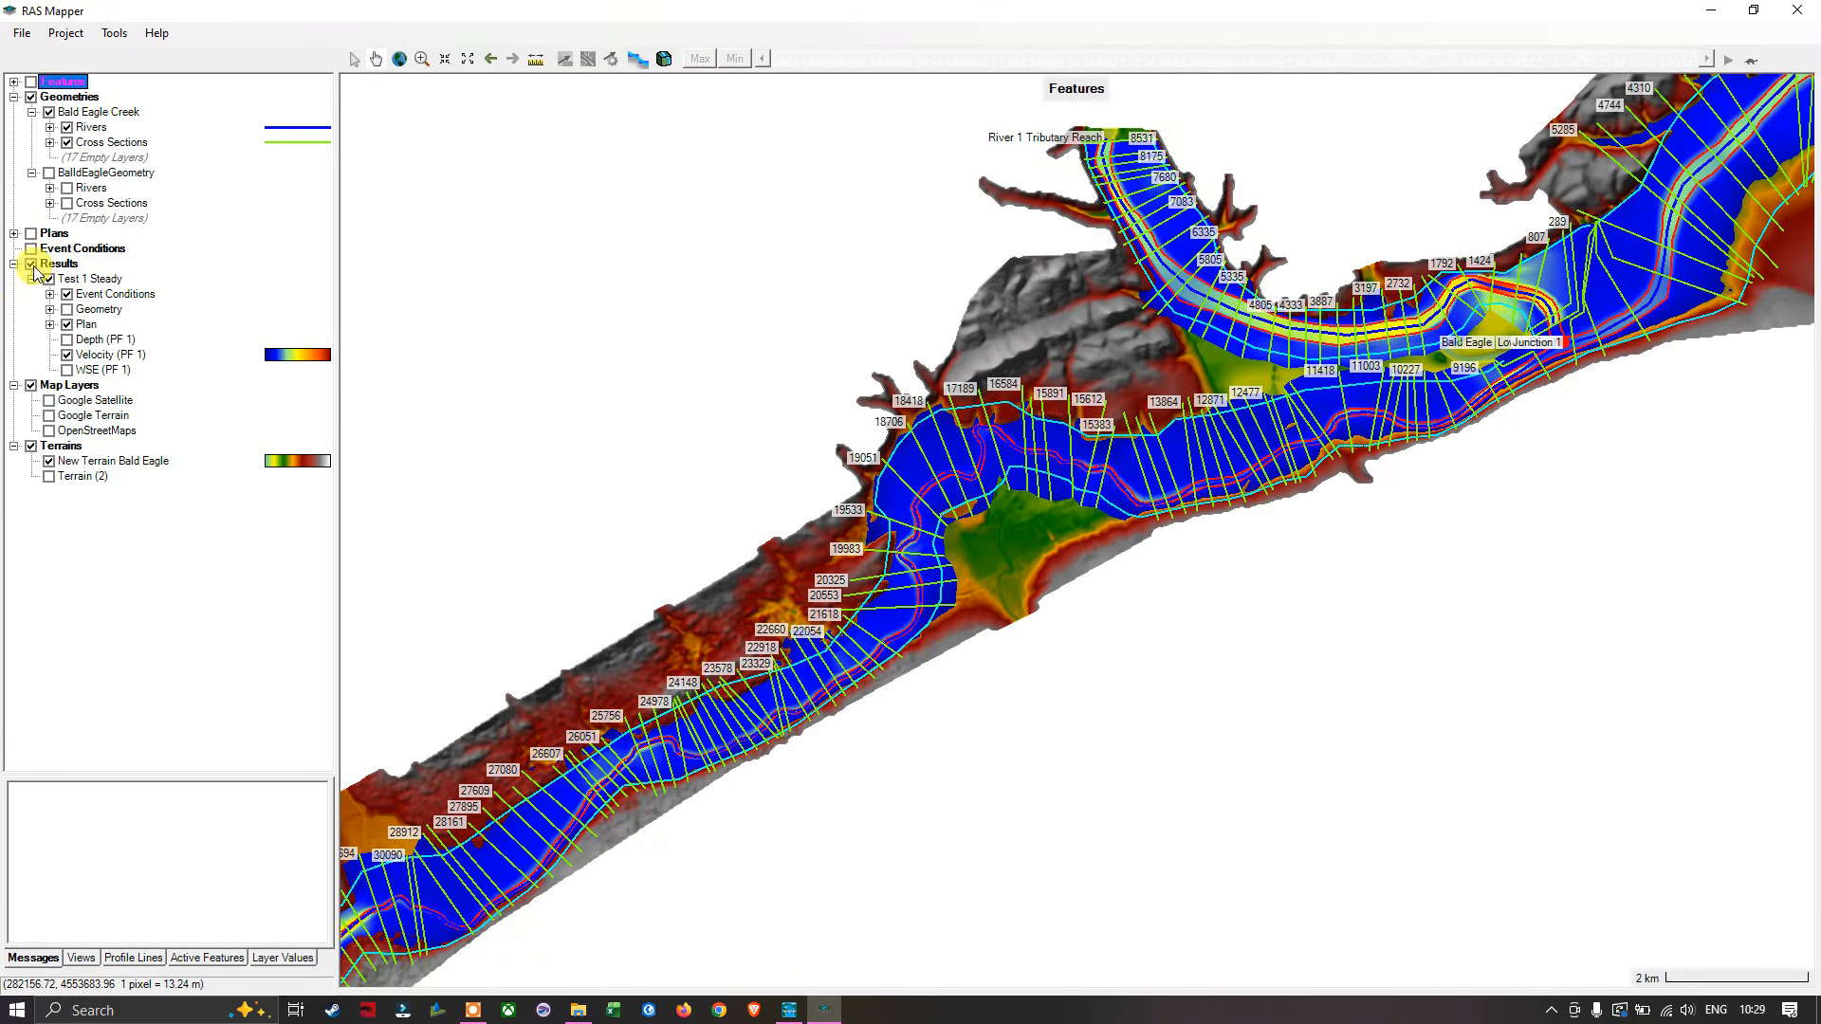
left_click(33, 266)
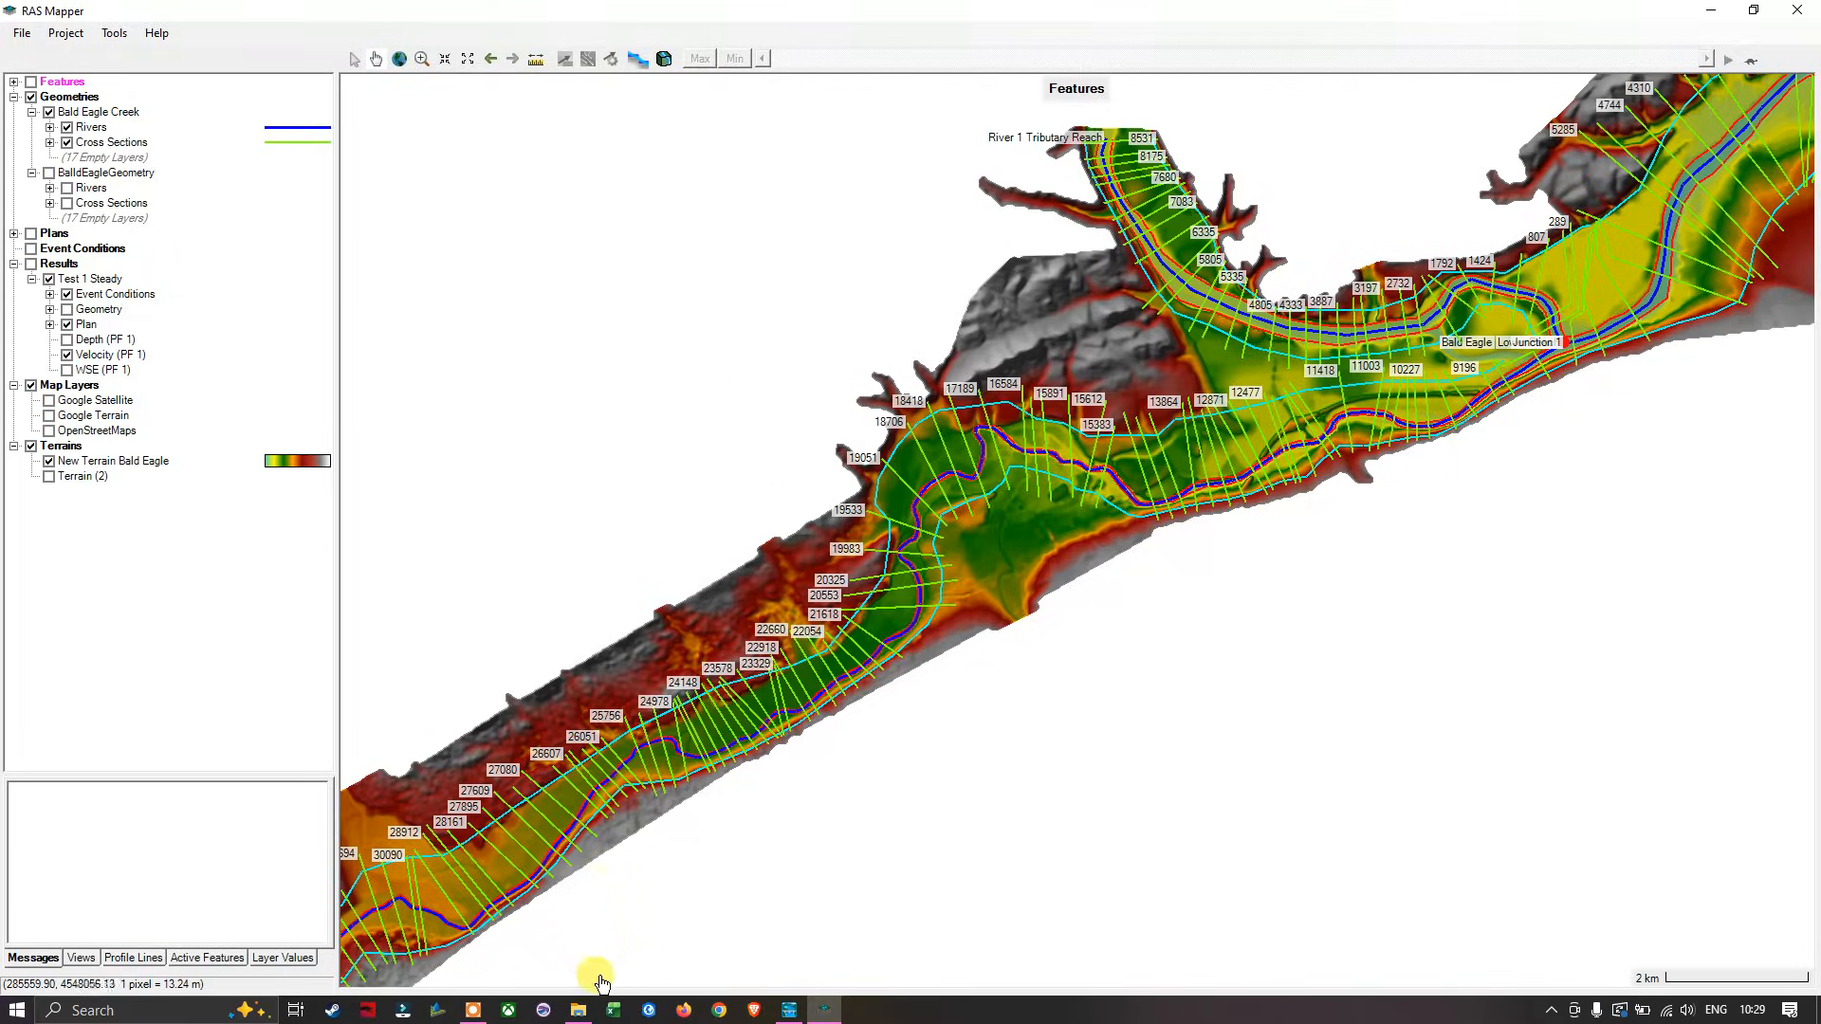
Step: In File Explorer, examine the Example_Projects_6_6 archive and the BaldEagleCrkMulti2D project's Land Classification folder, and return to RAS Mapper
left_click(581, 1011)
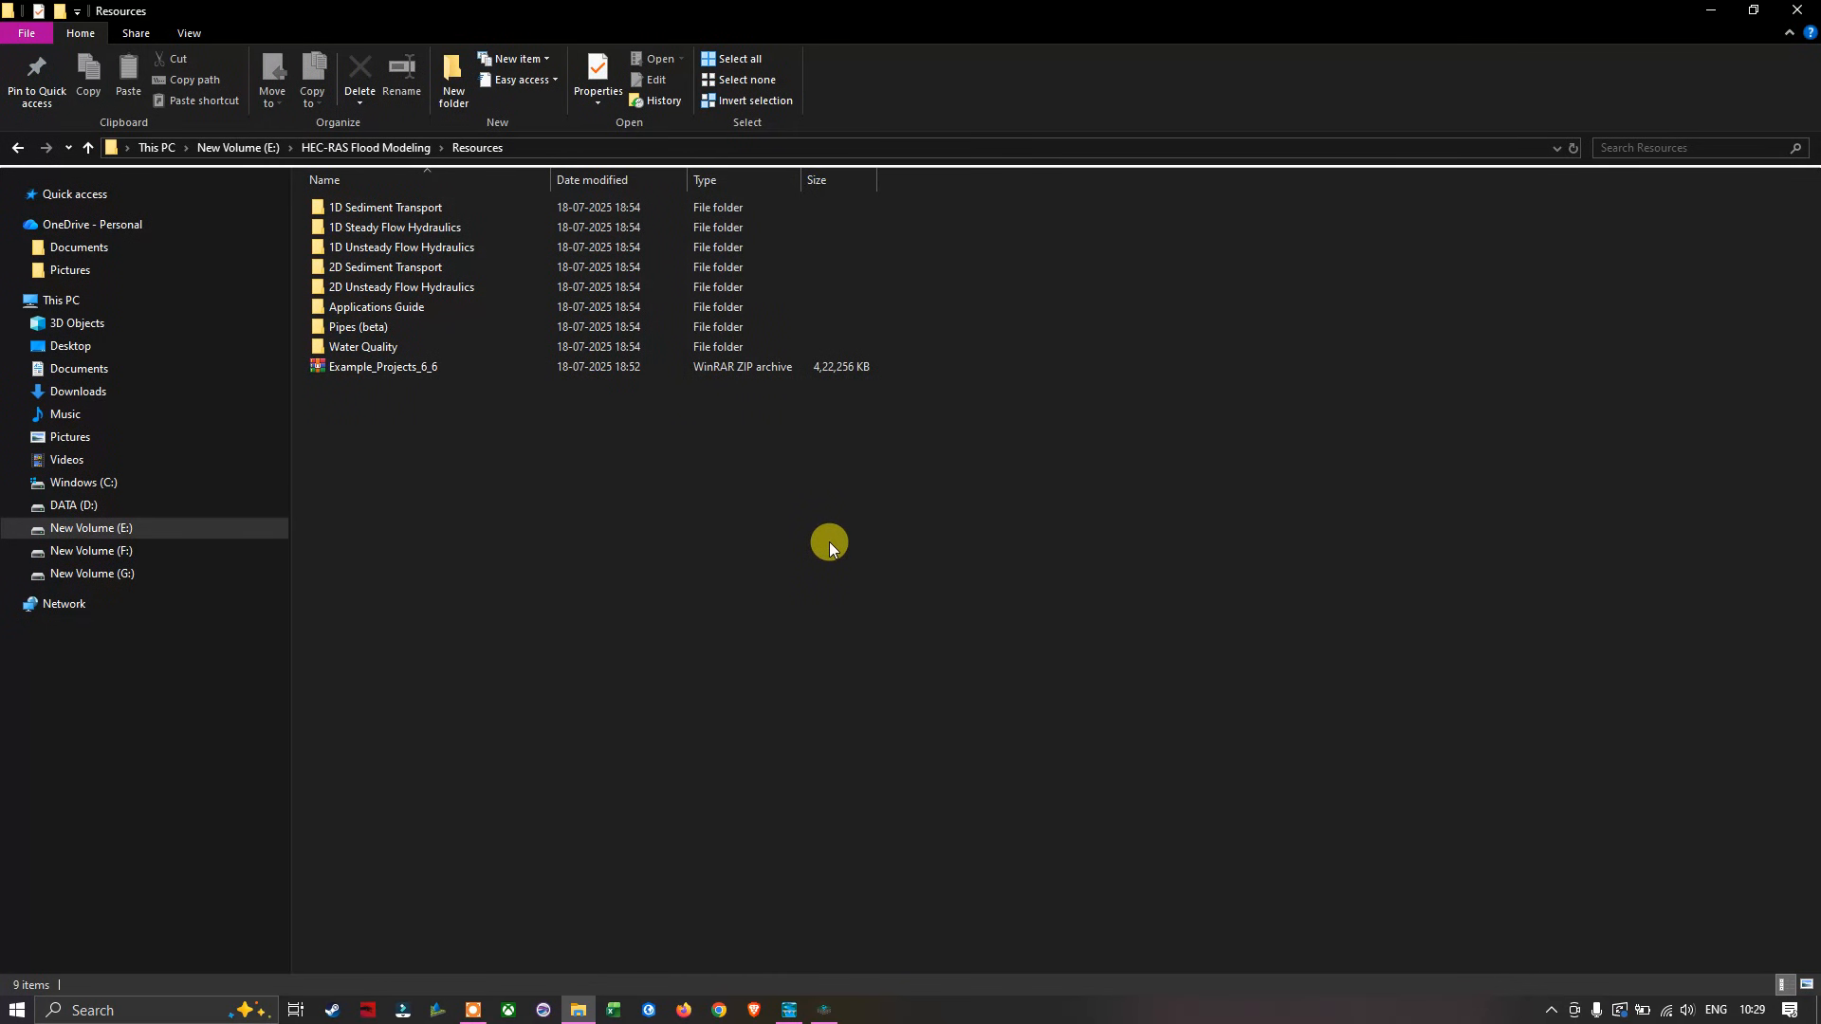
right_click(405, 374)
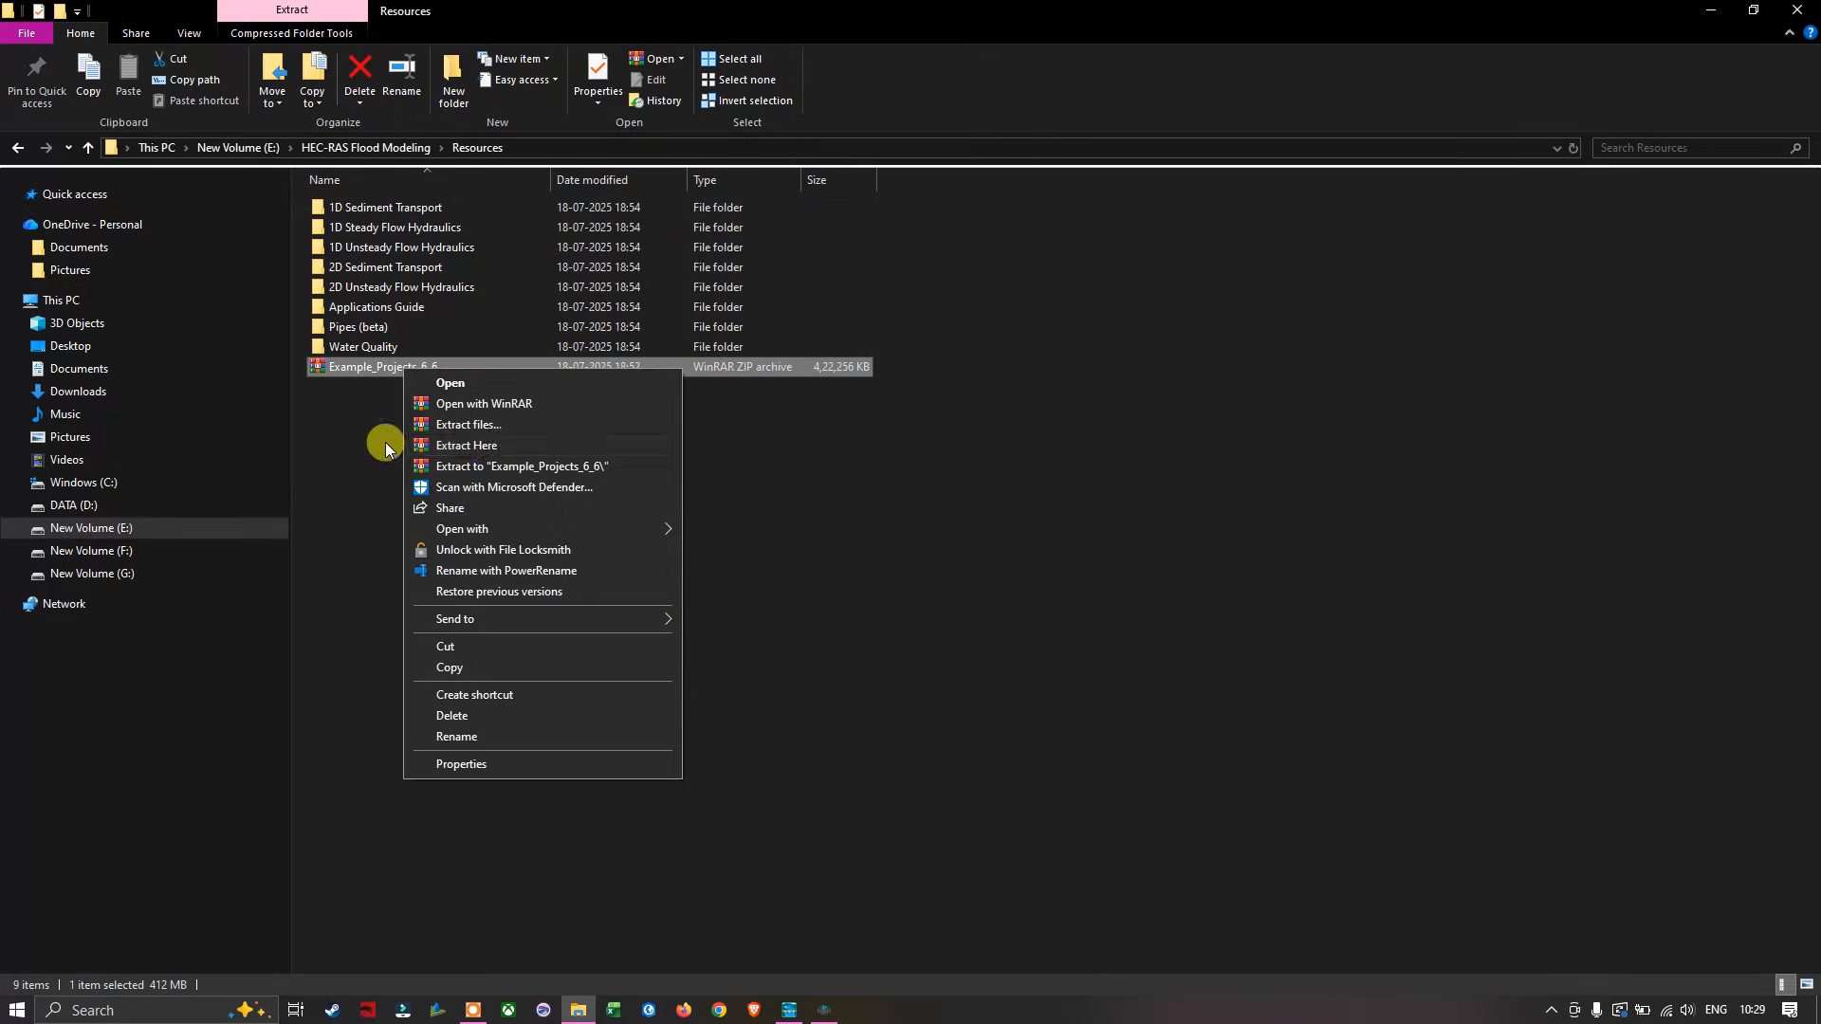
left_click(351, 446)
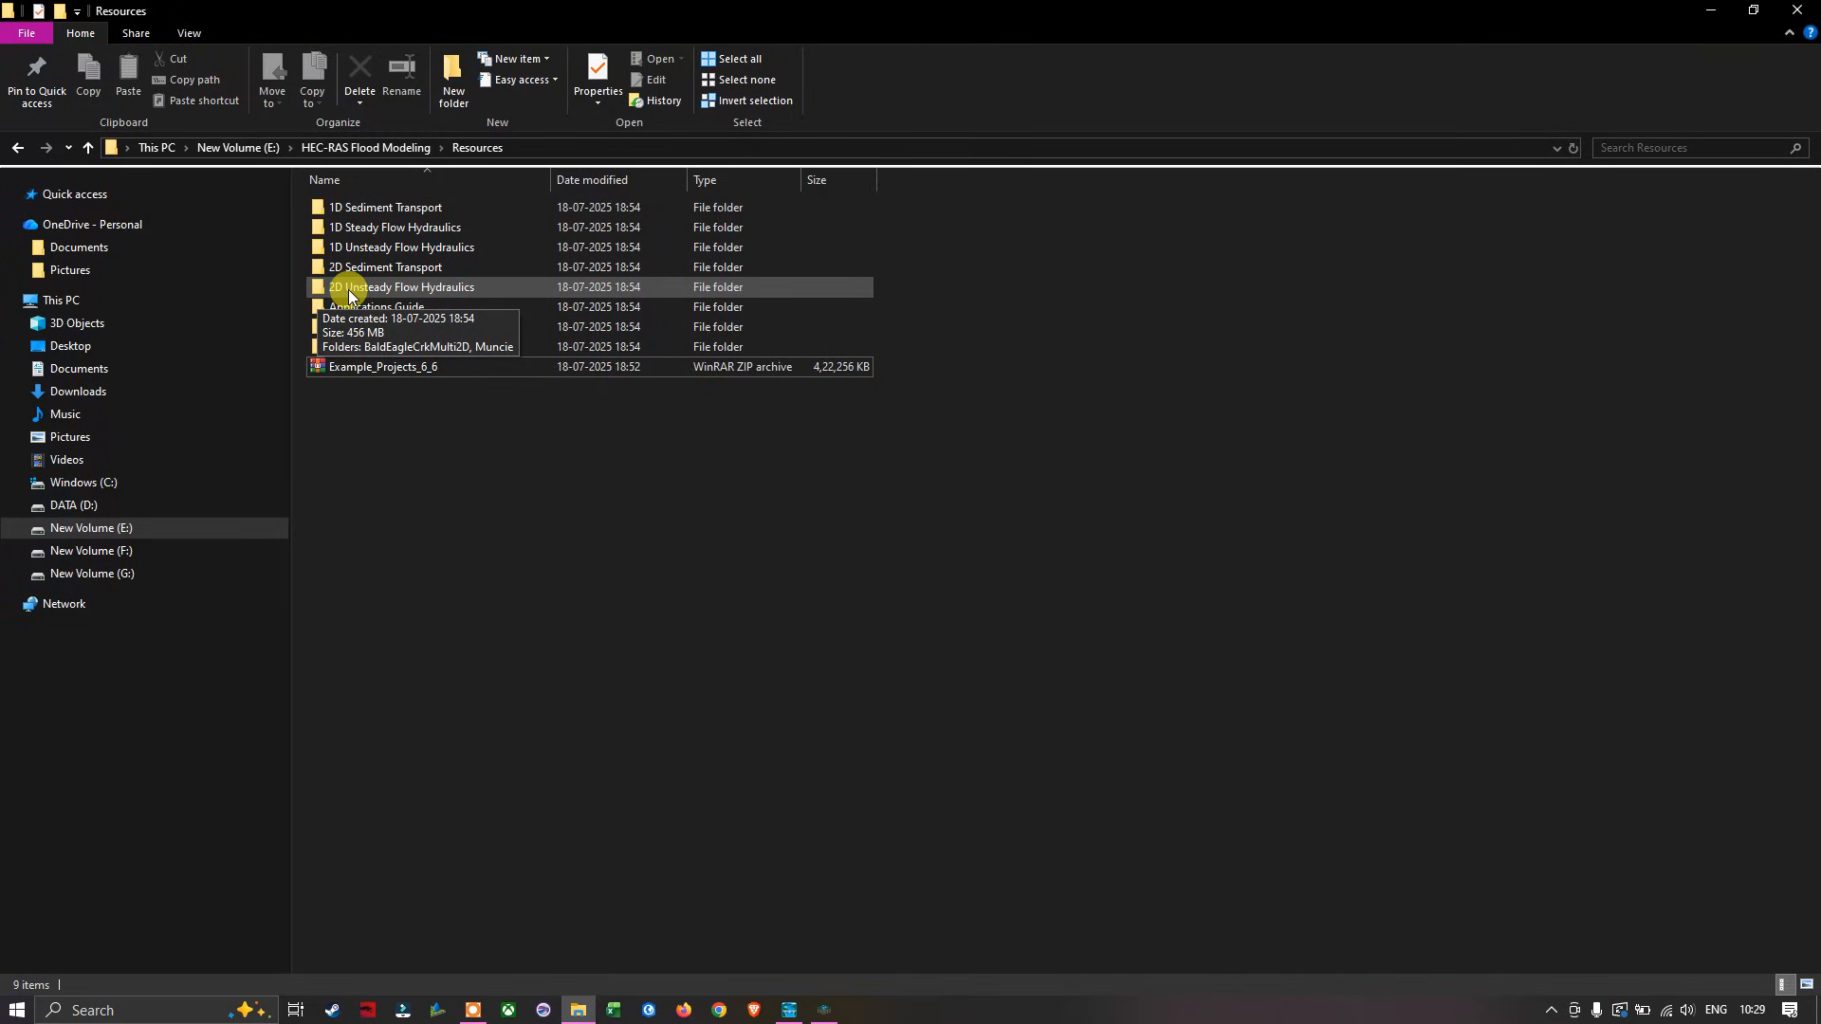
left_click(424, 296)
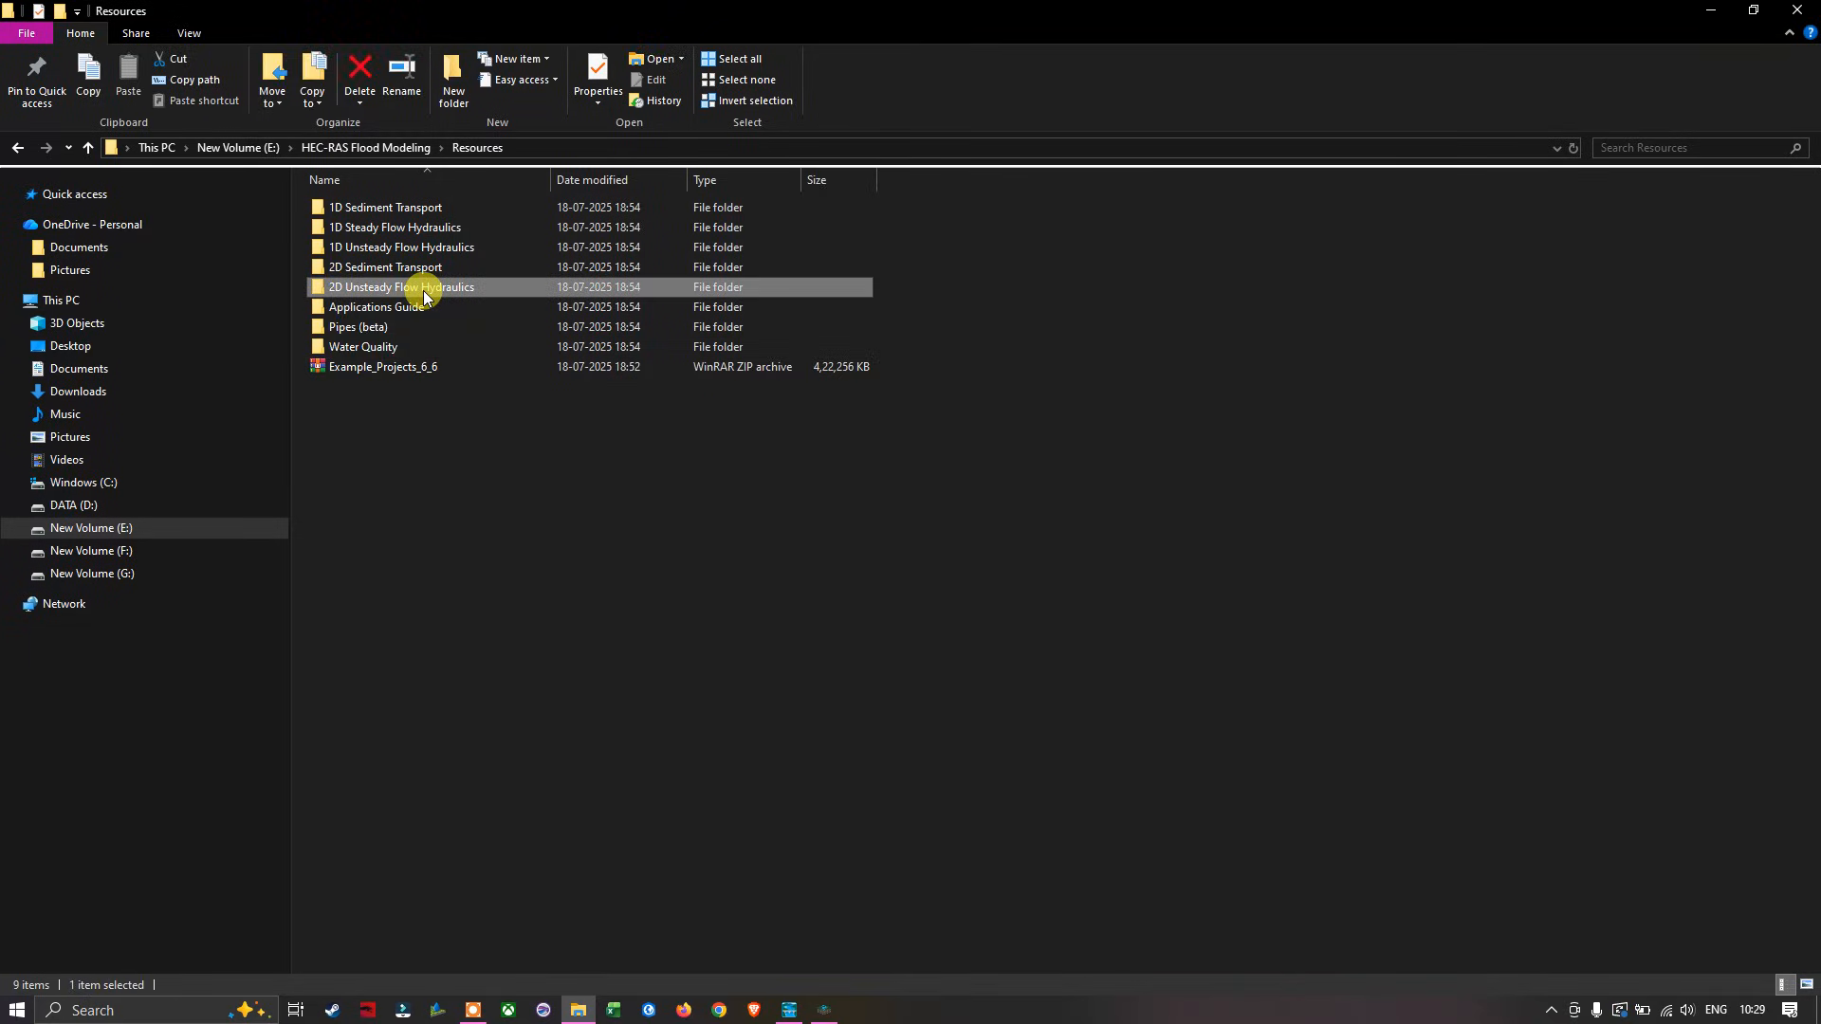
double_click(424, 296)
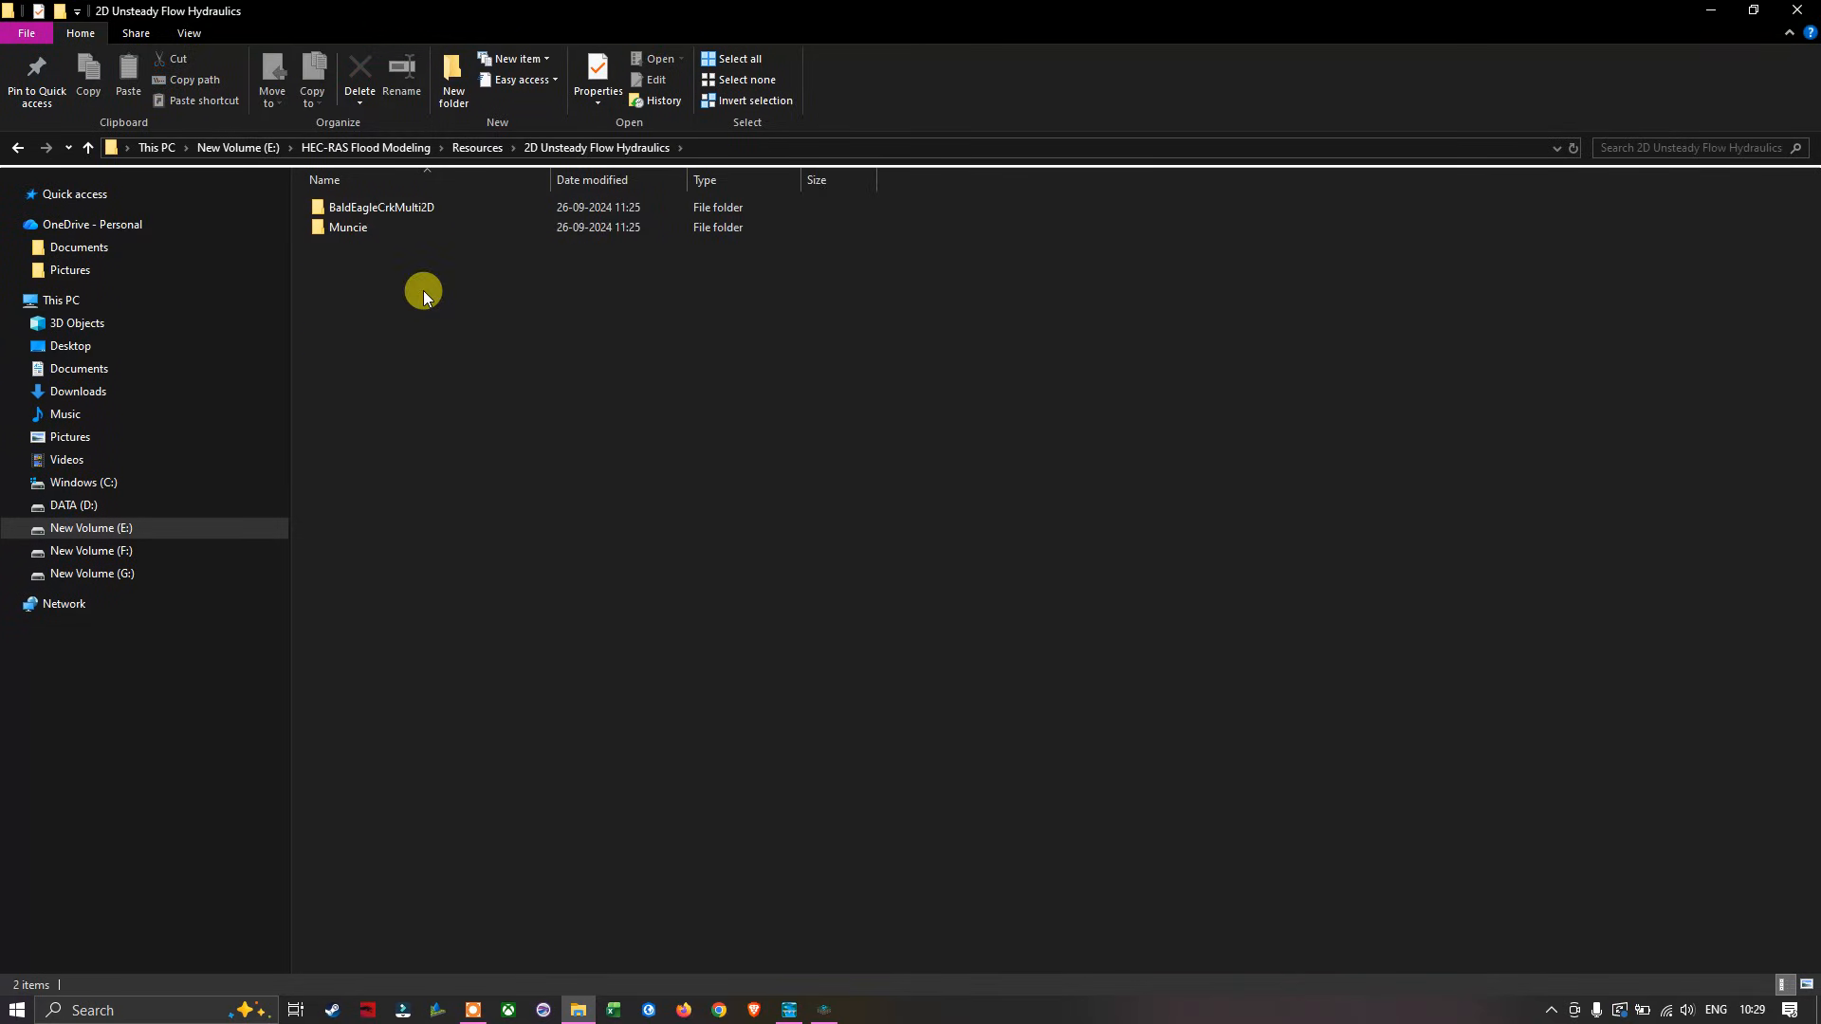
double_click(395, 213)
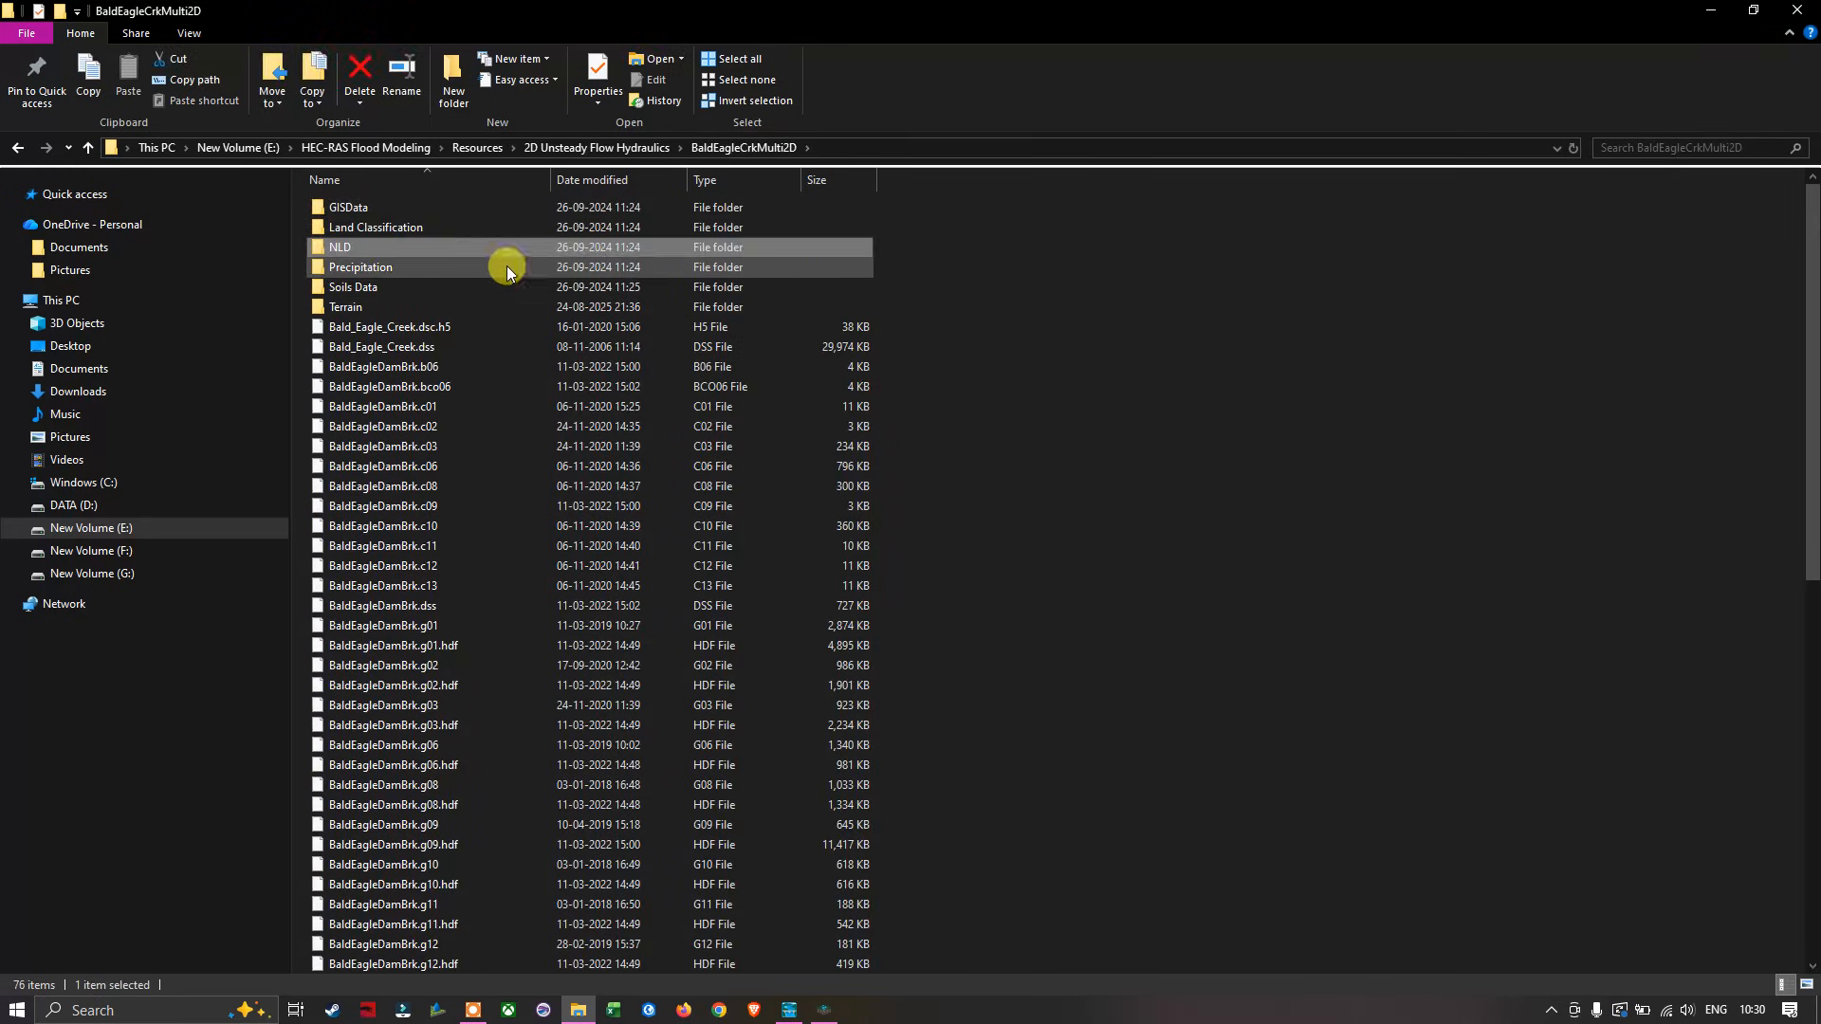
left_click(398, 248)
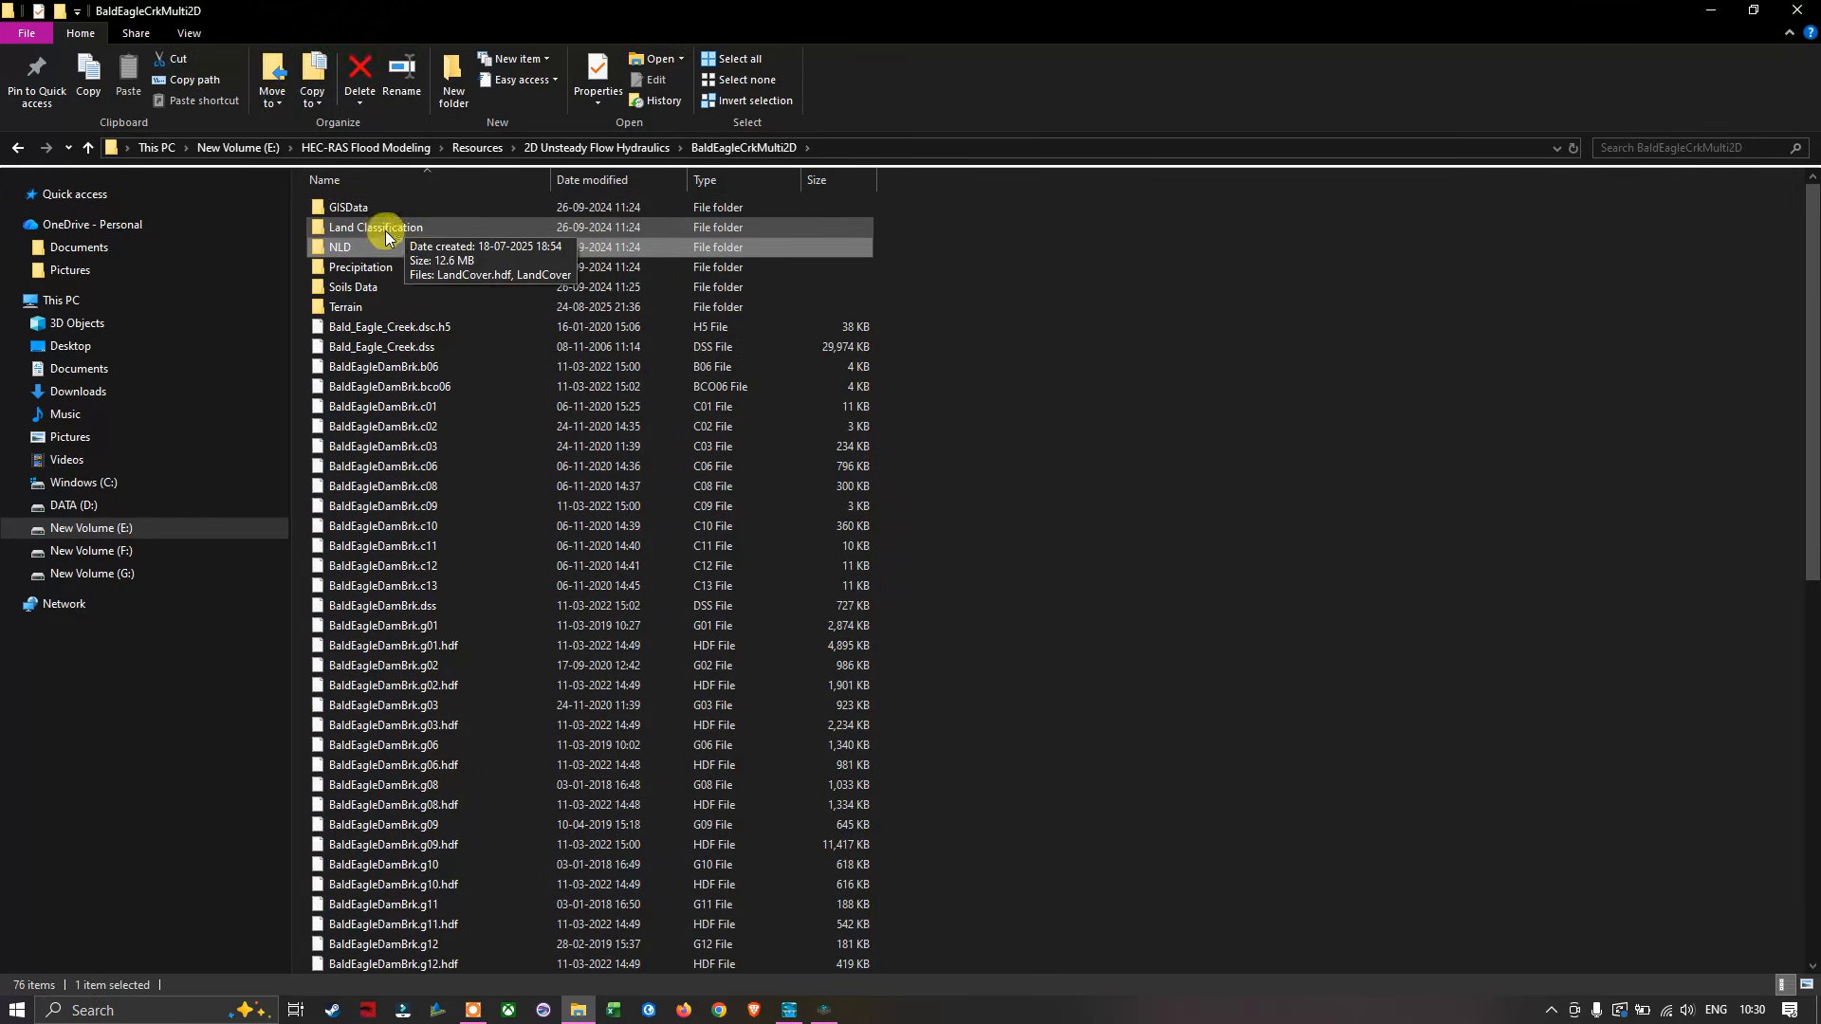
double_click(386, 232)
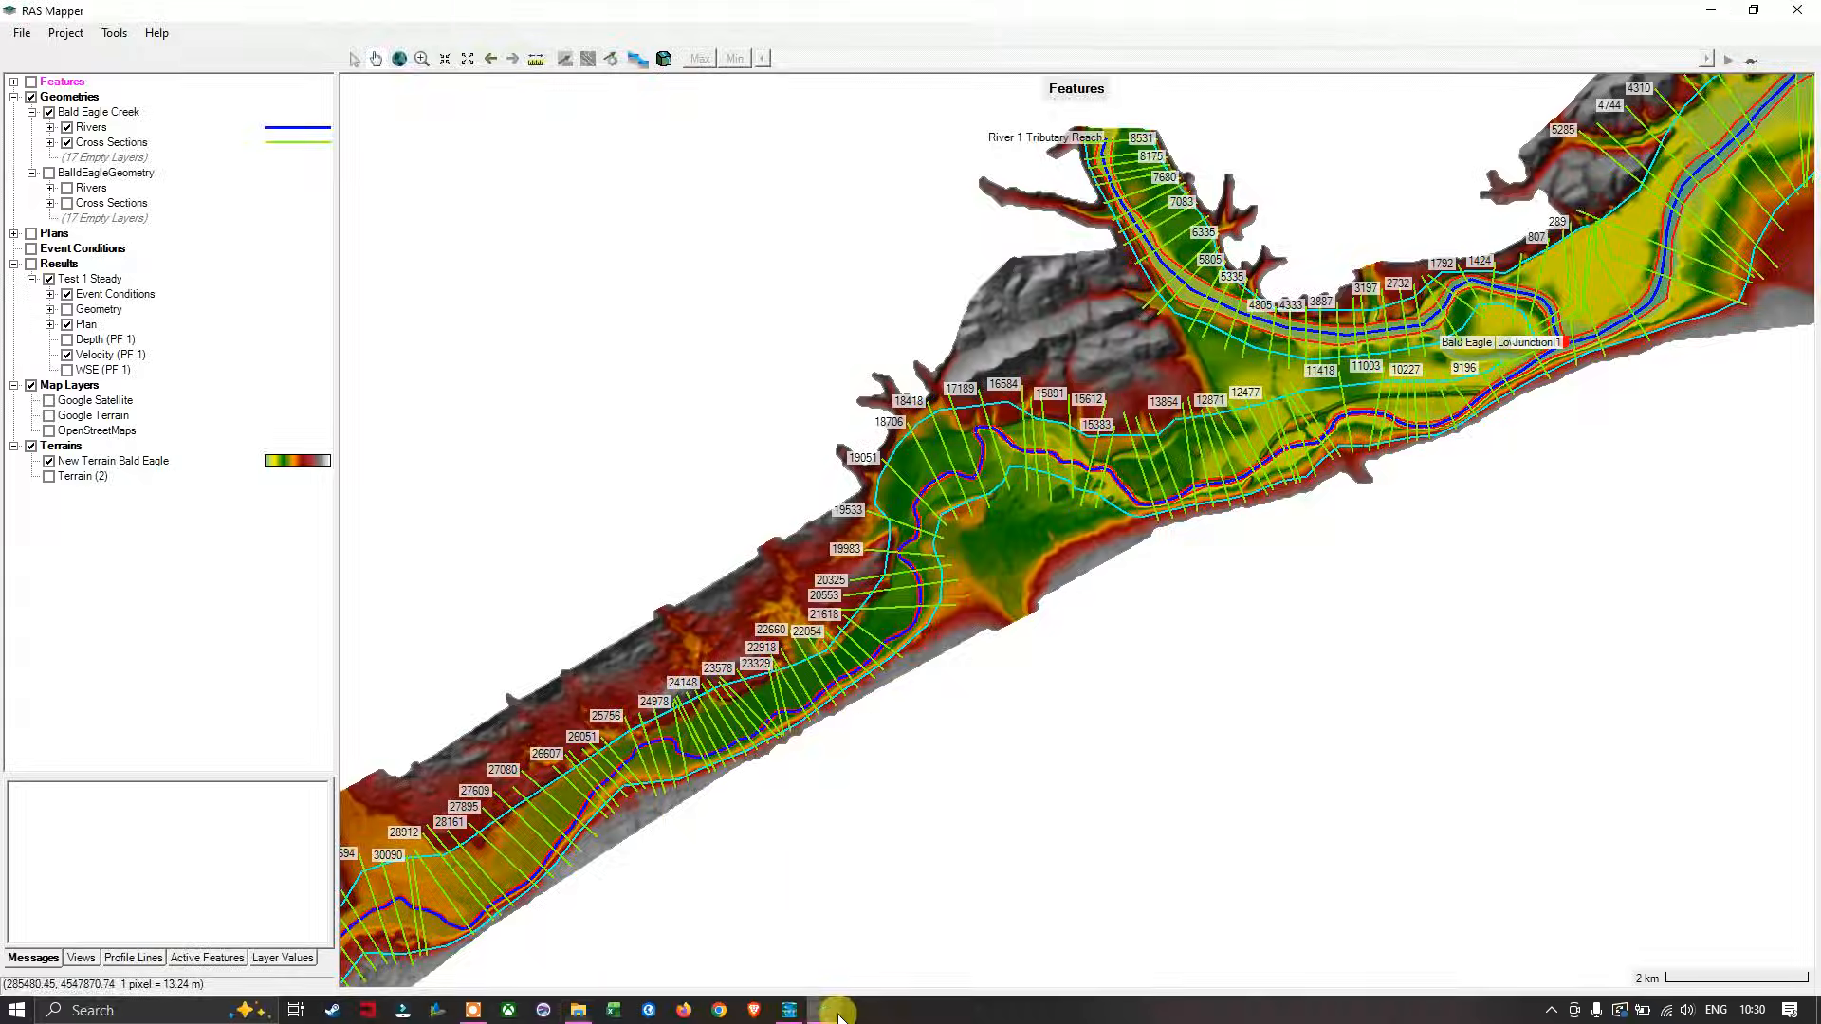
left_click(824, 1010)
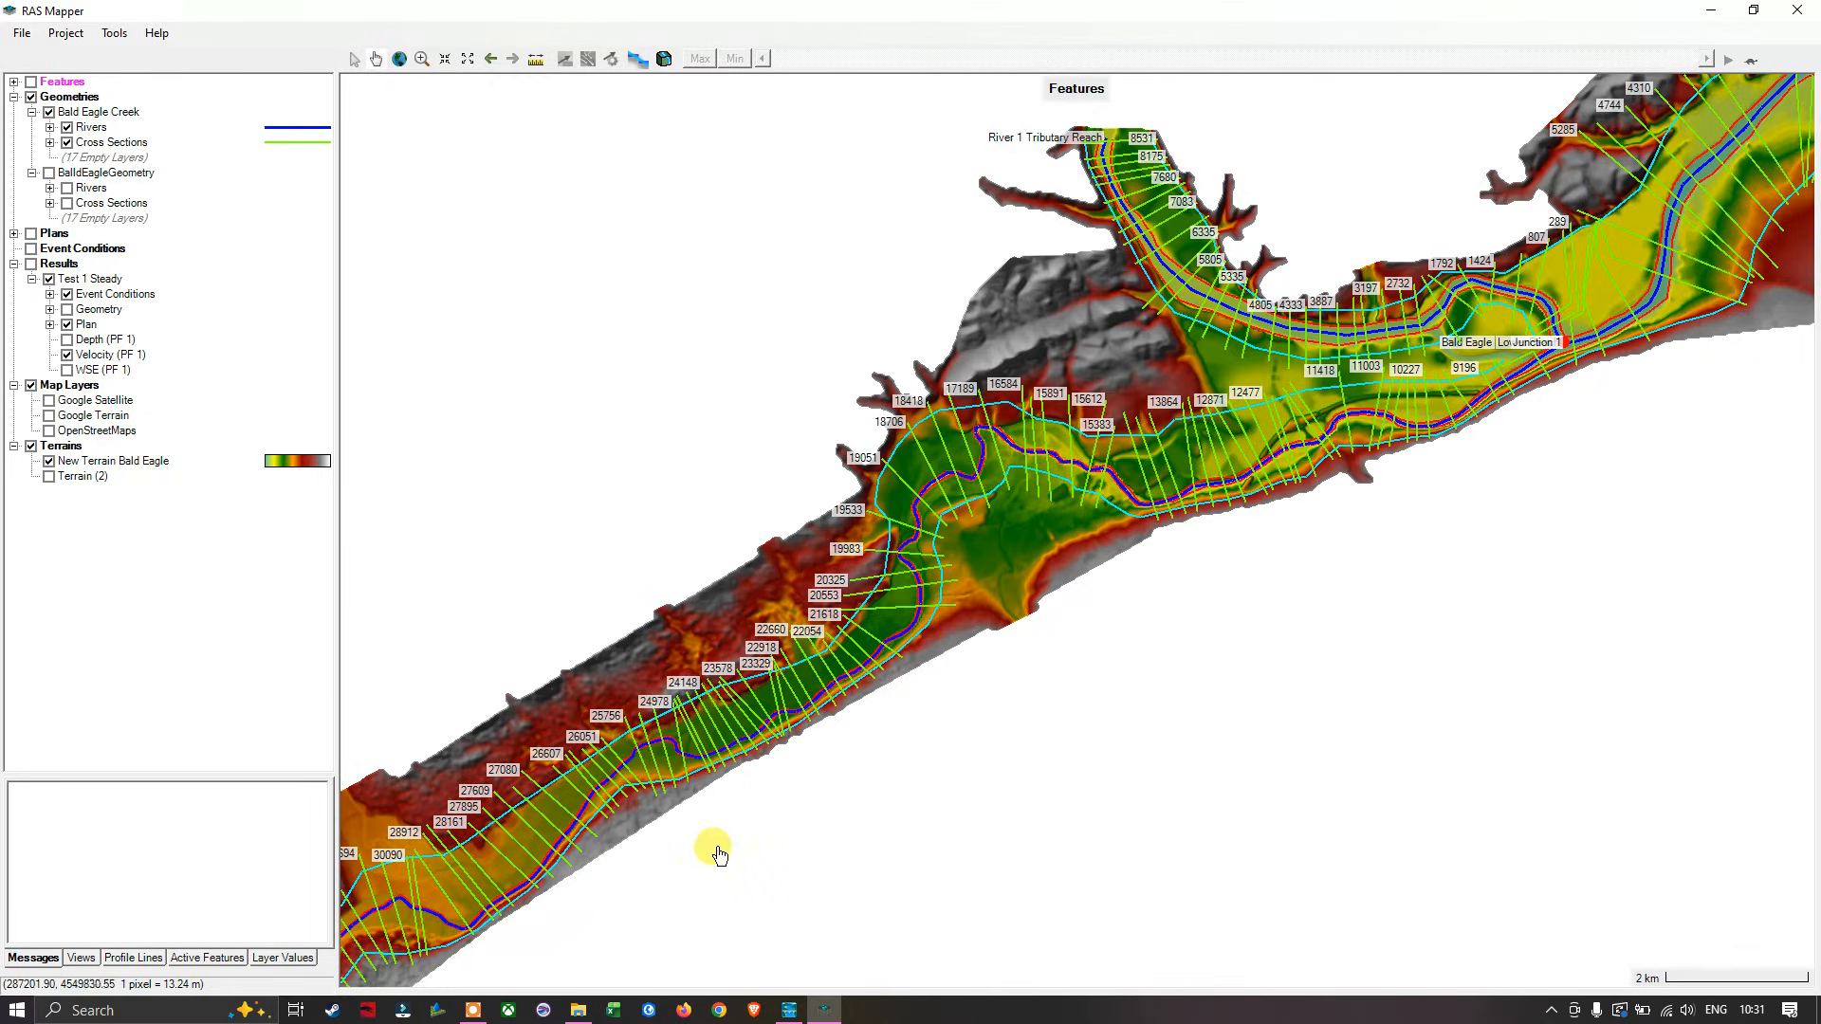
Step: Retrace the File Explorer path from Resources through 2D Unsteady Flow Hydraulics and BaldEagleCrkMulti2D to Land Classification, and switch back to RAS Mapper
left_click(583, 1005)
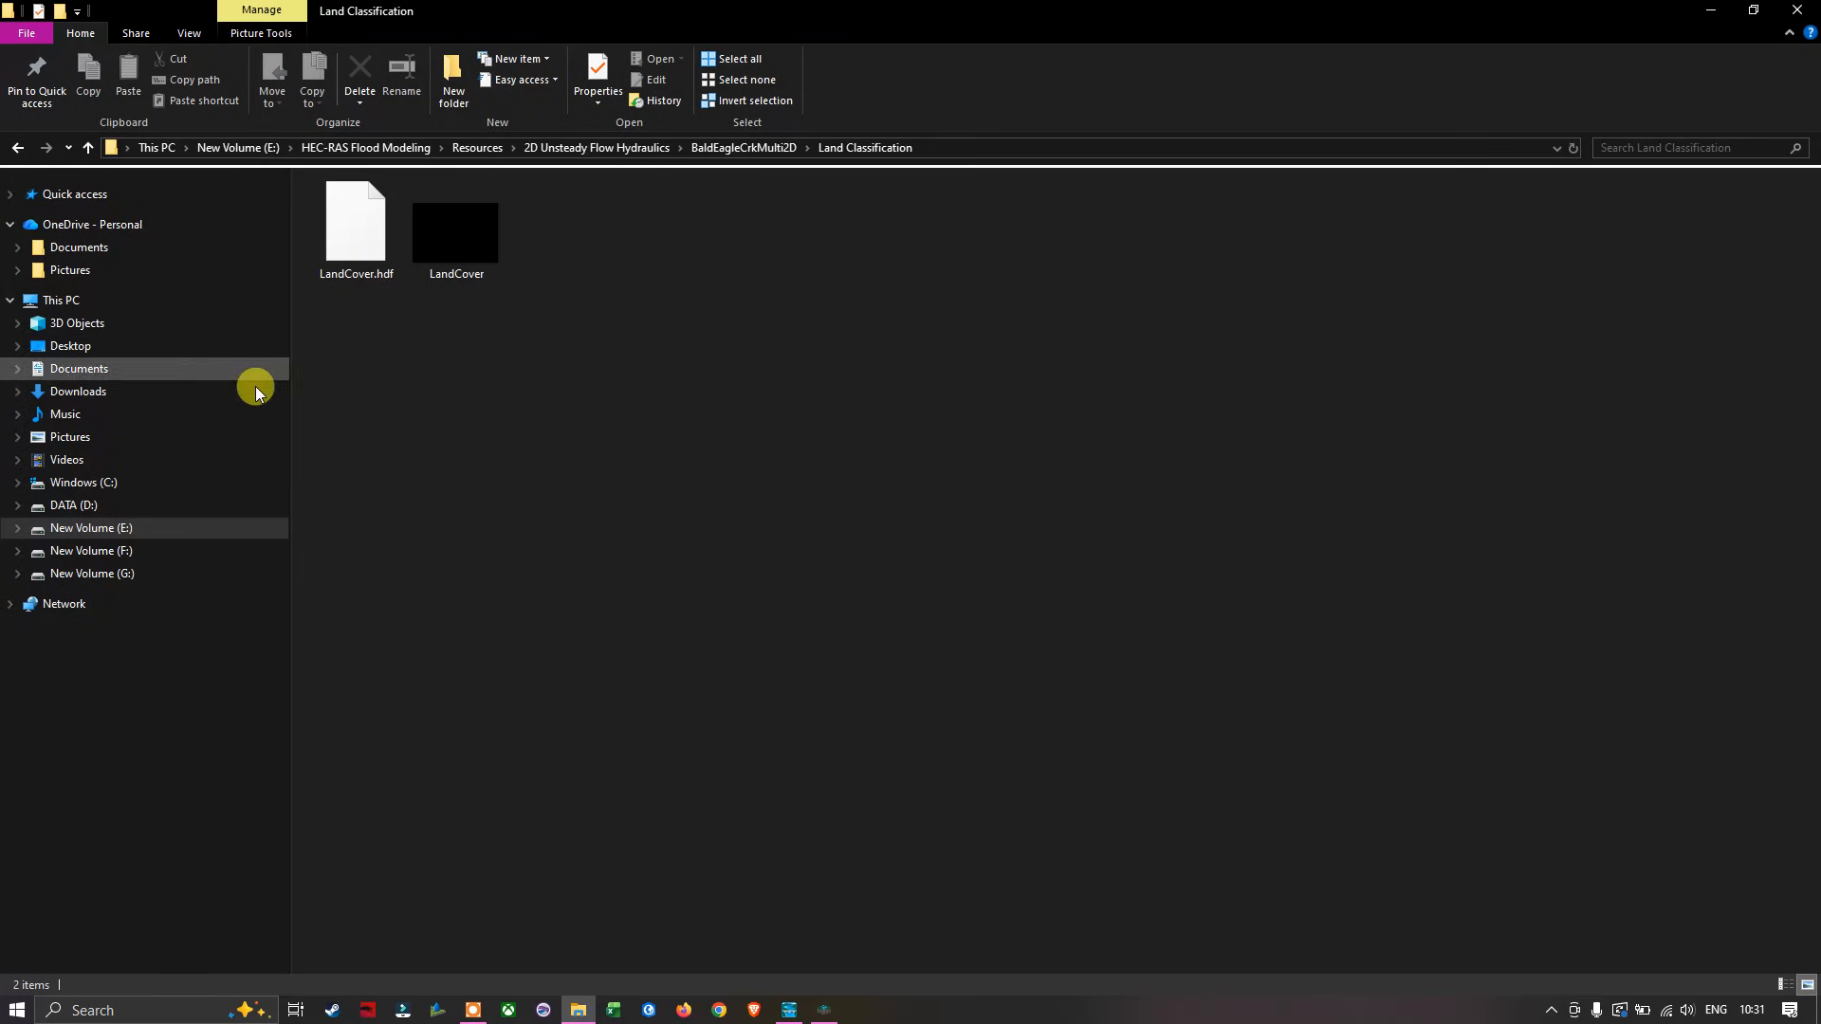
left_click(477, 148)
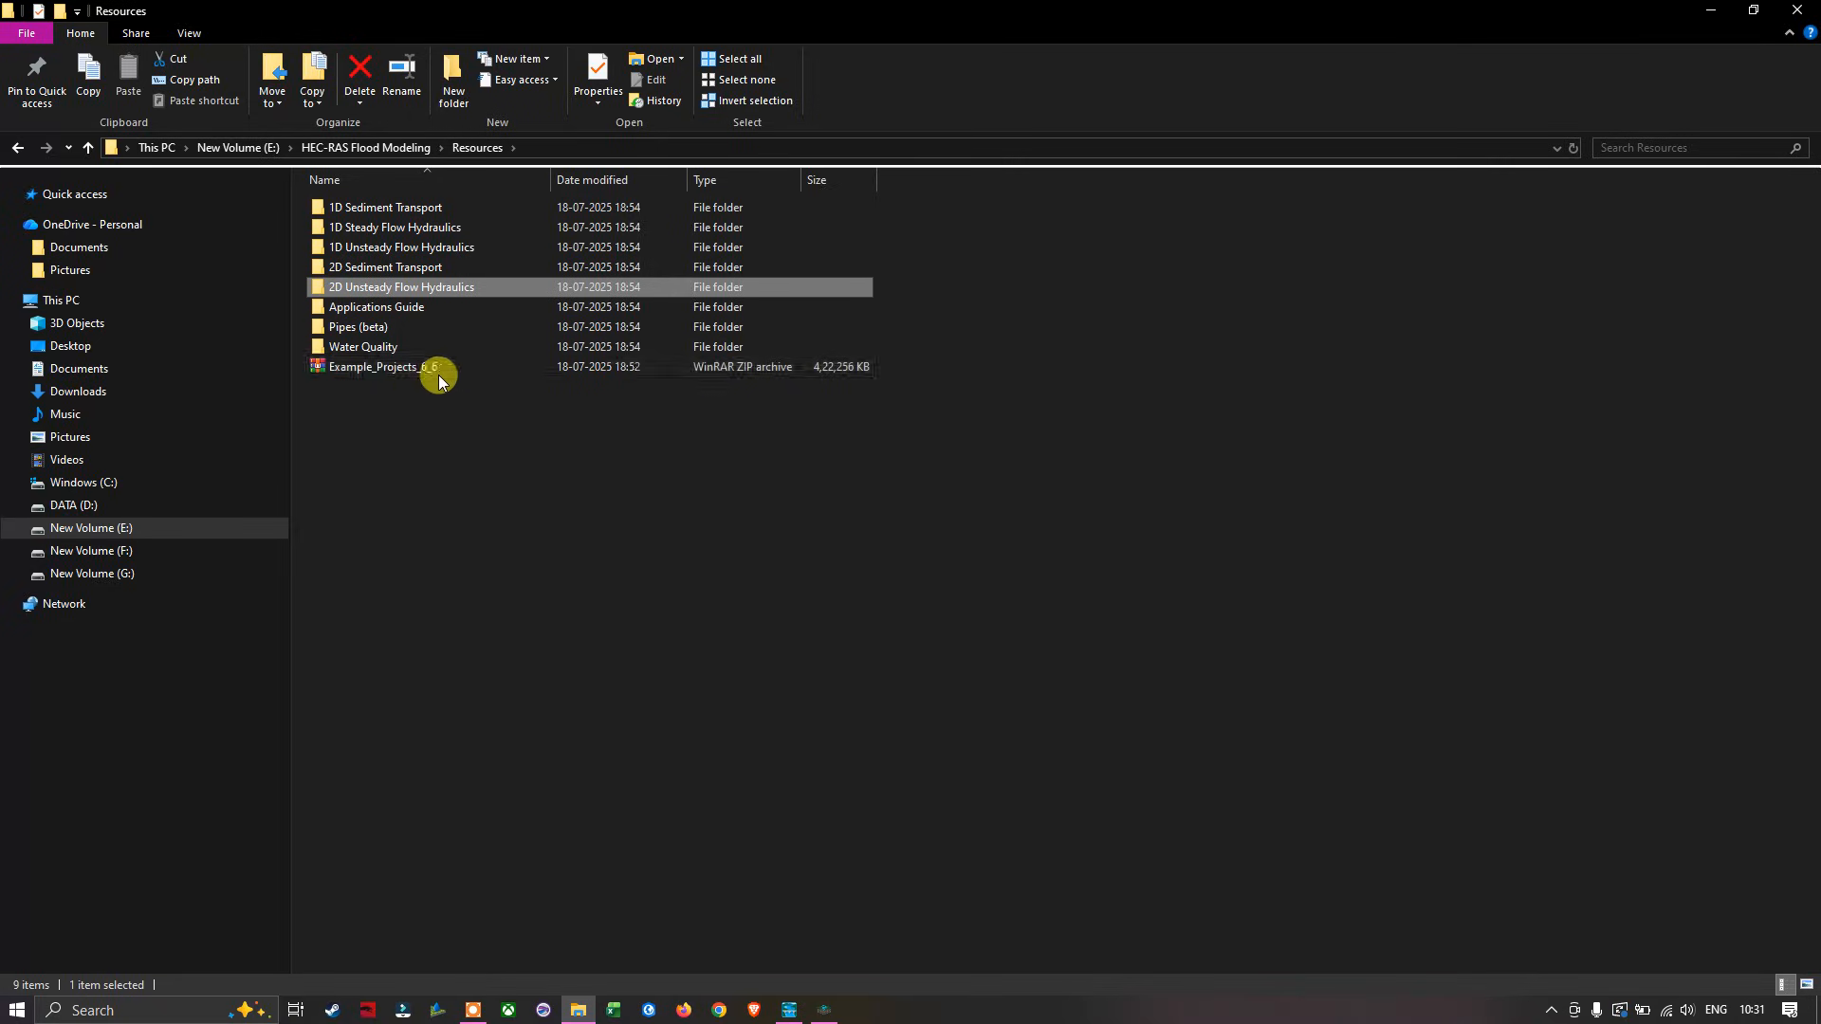
double_click(403, 291)
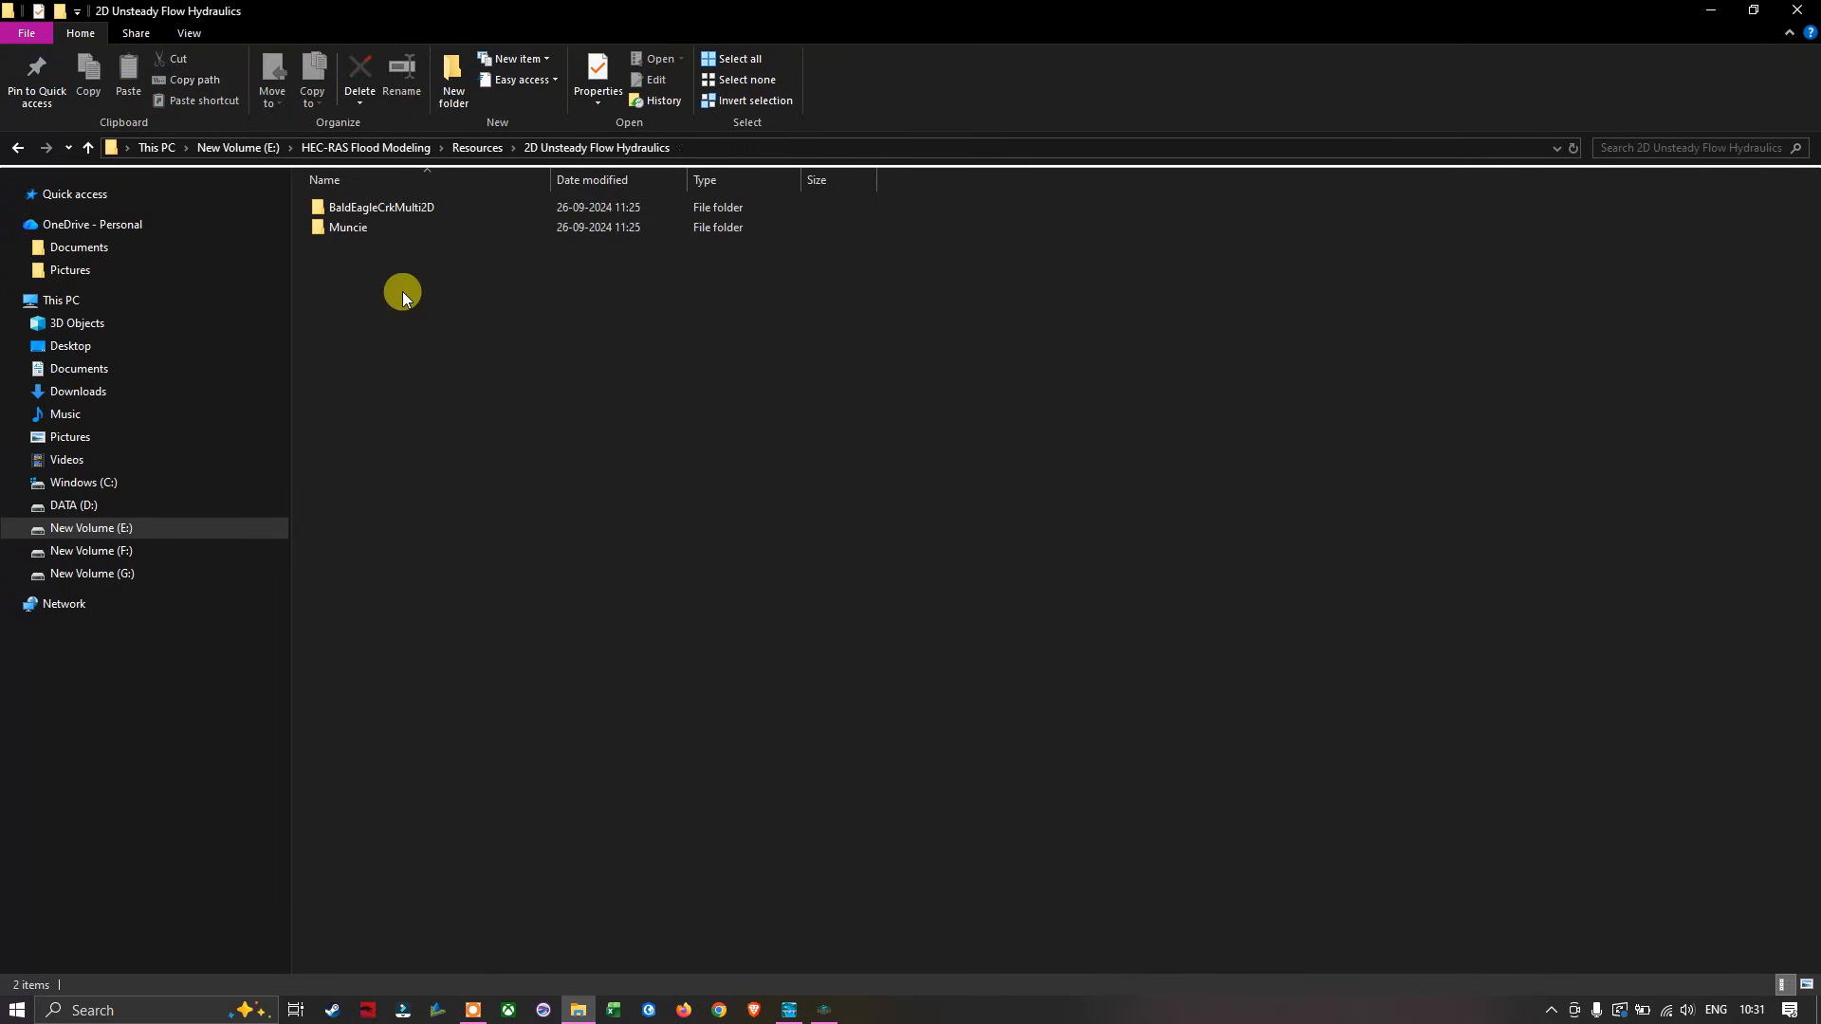
double_click(387, 207)
double_click(372, 227)
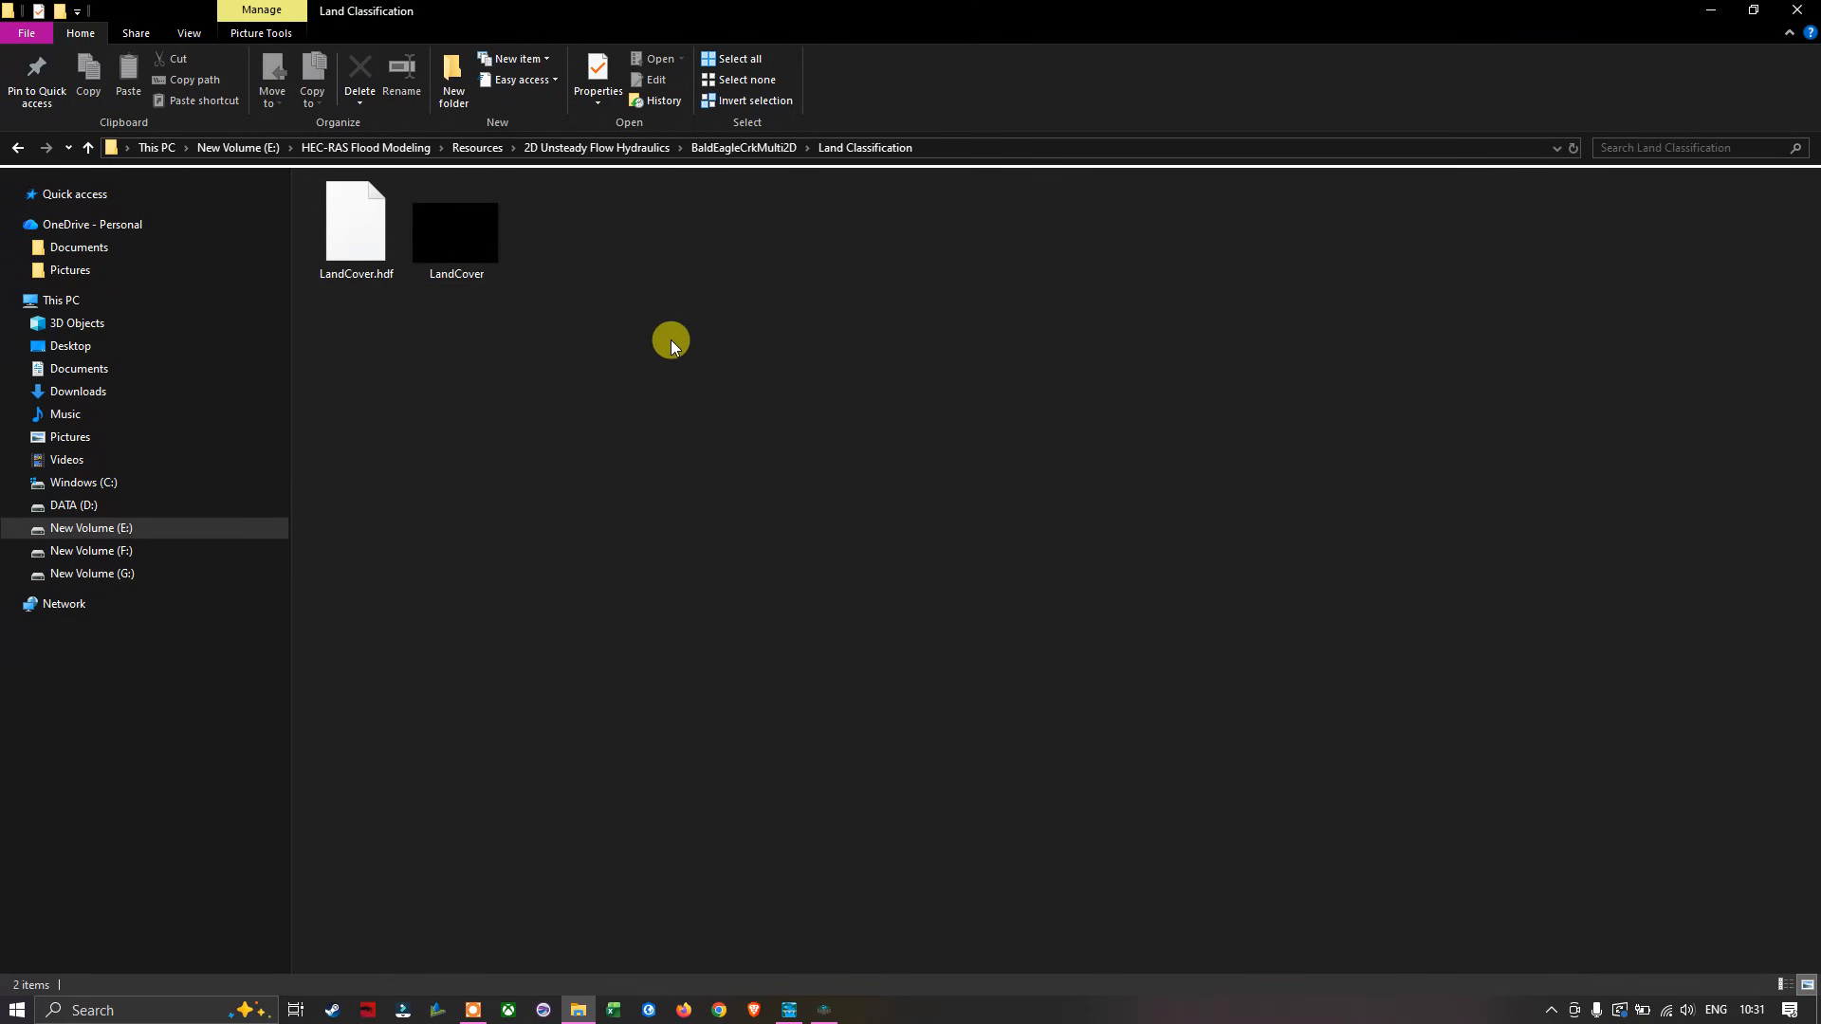
left_click(821, 1011)
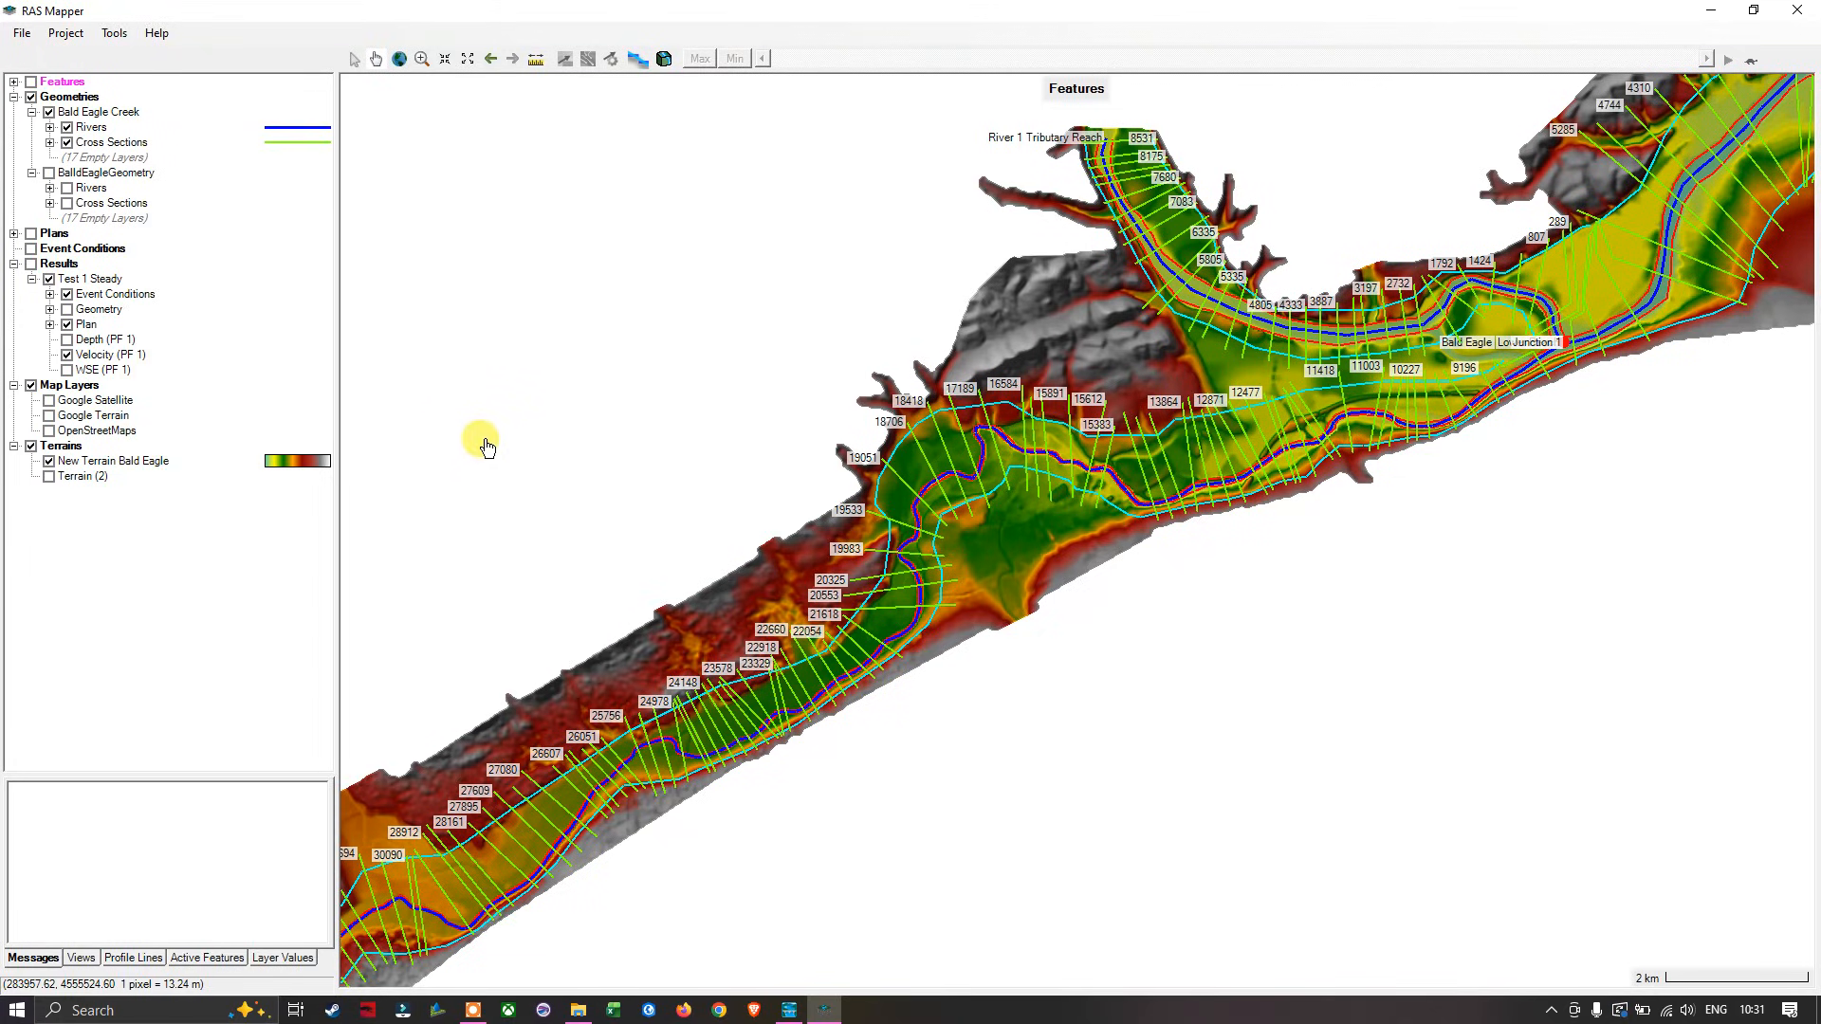
Step: Hide the Bald Eagle Creek geometry and start a new land cover layer under Map Layers
left_click(49, 113)
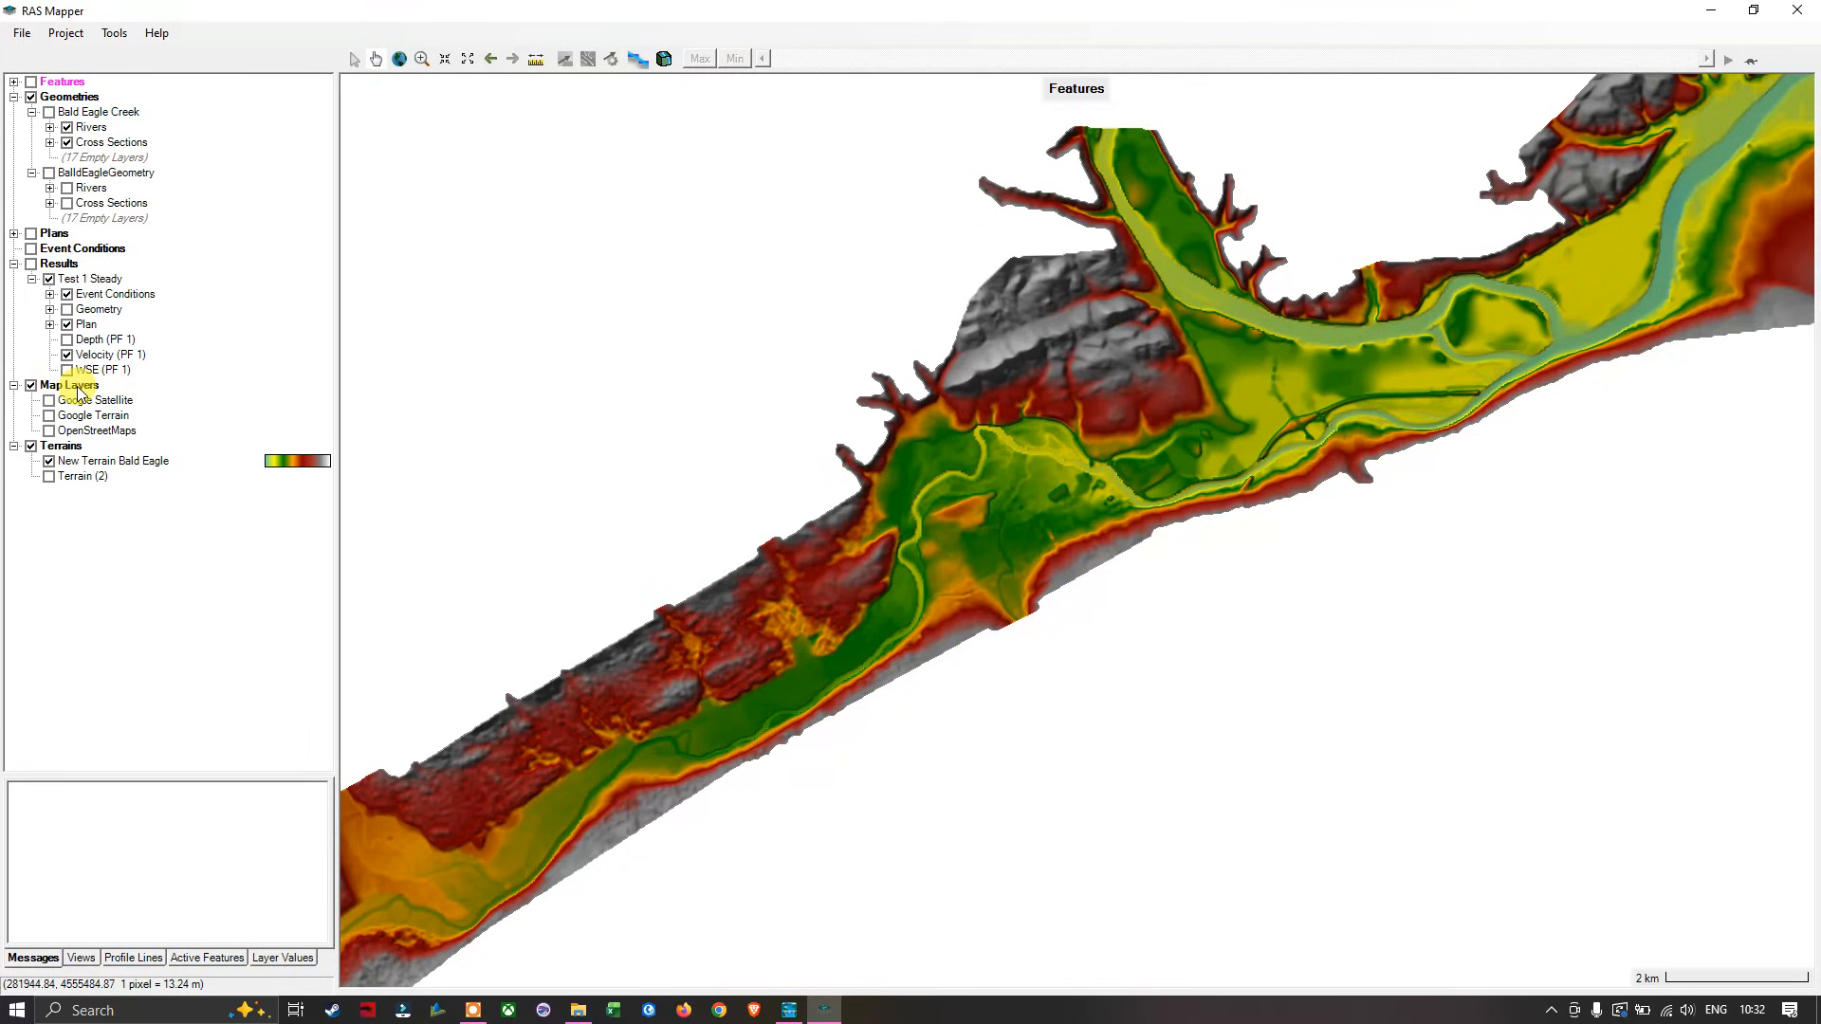
right_click(72, 386)
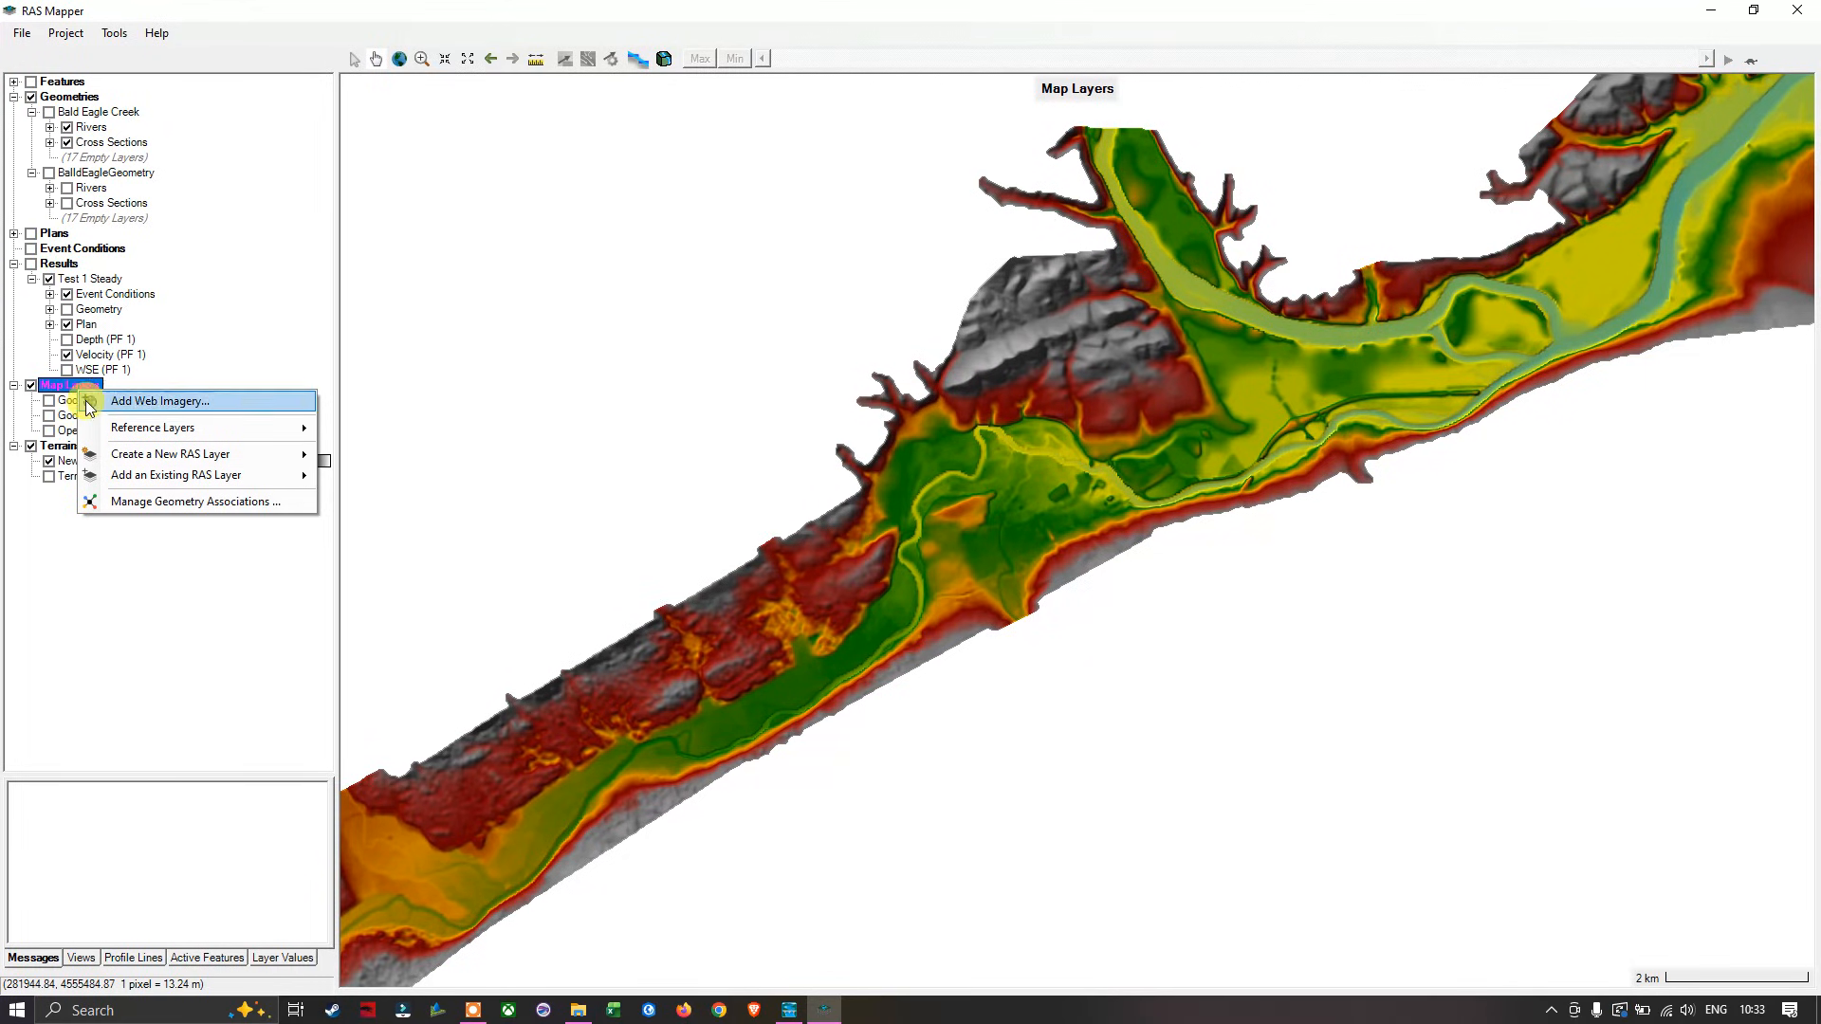
mouse_move(171, 458)
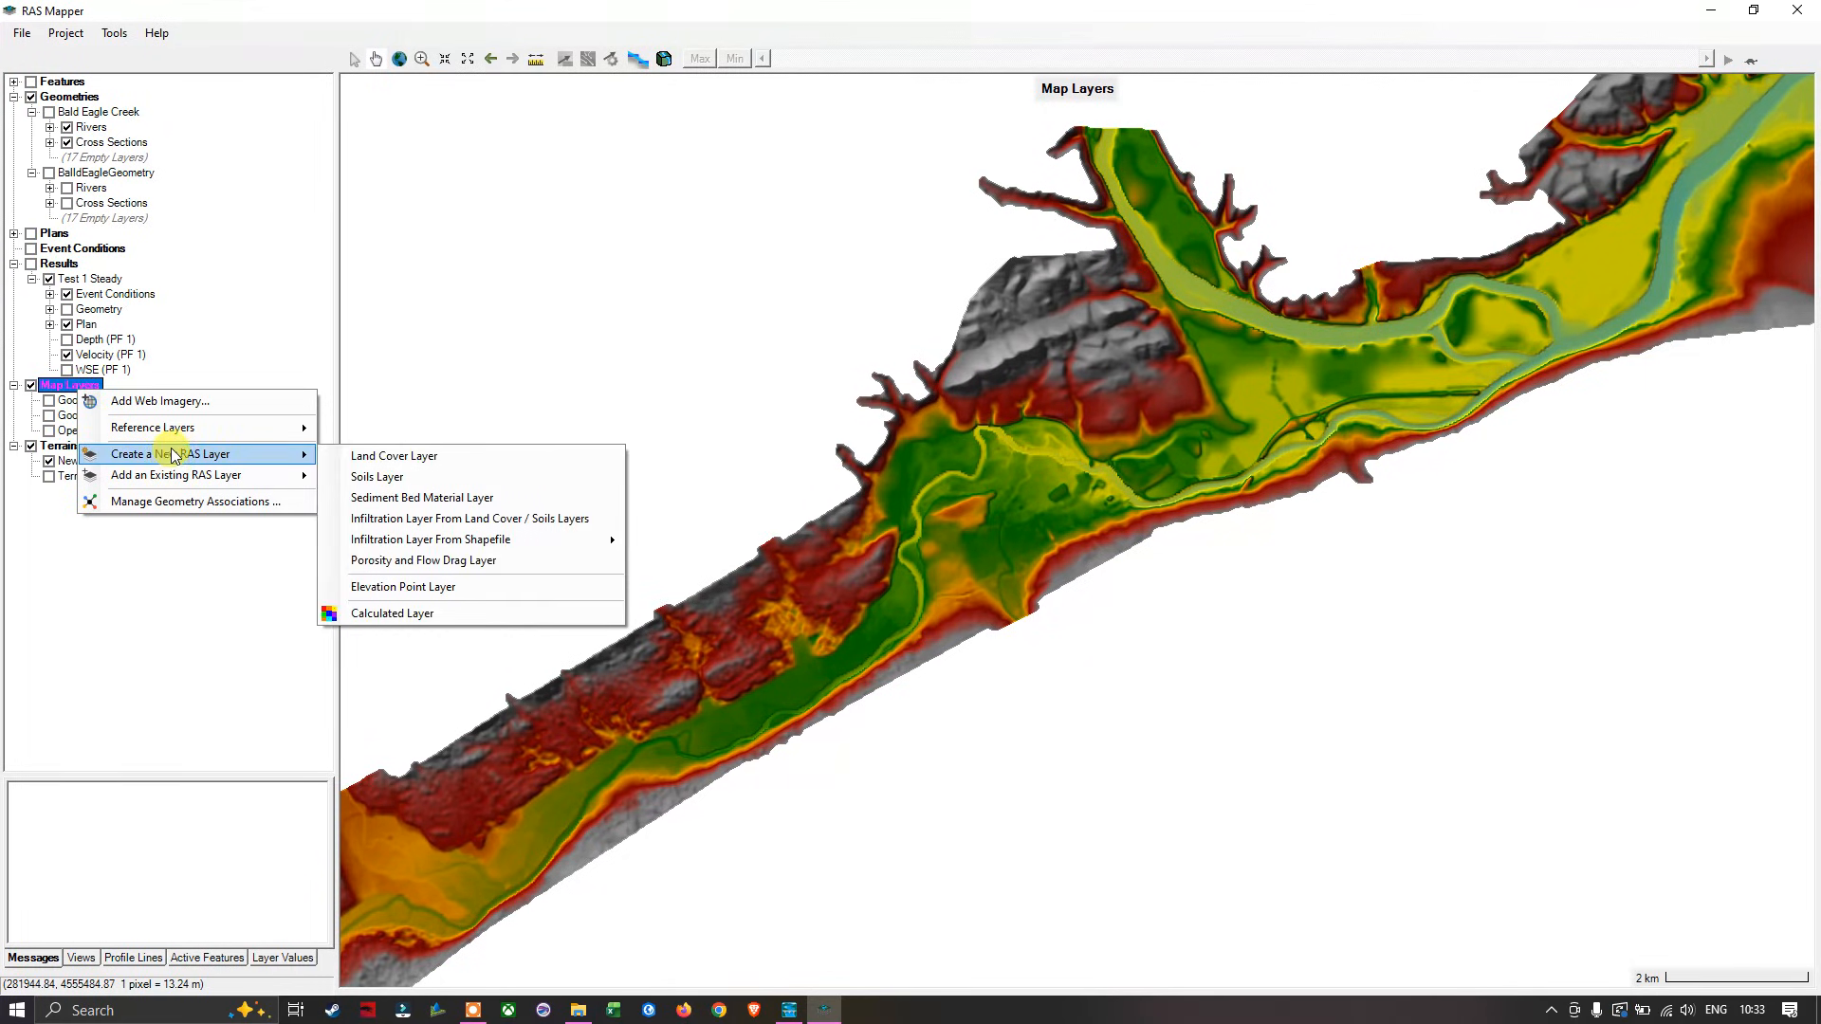
left_click(396, 461)
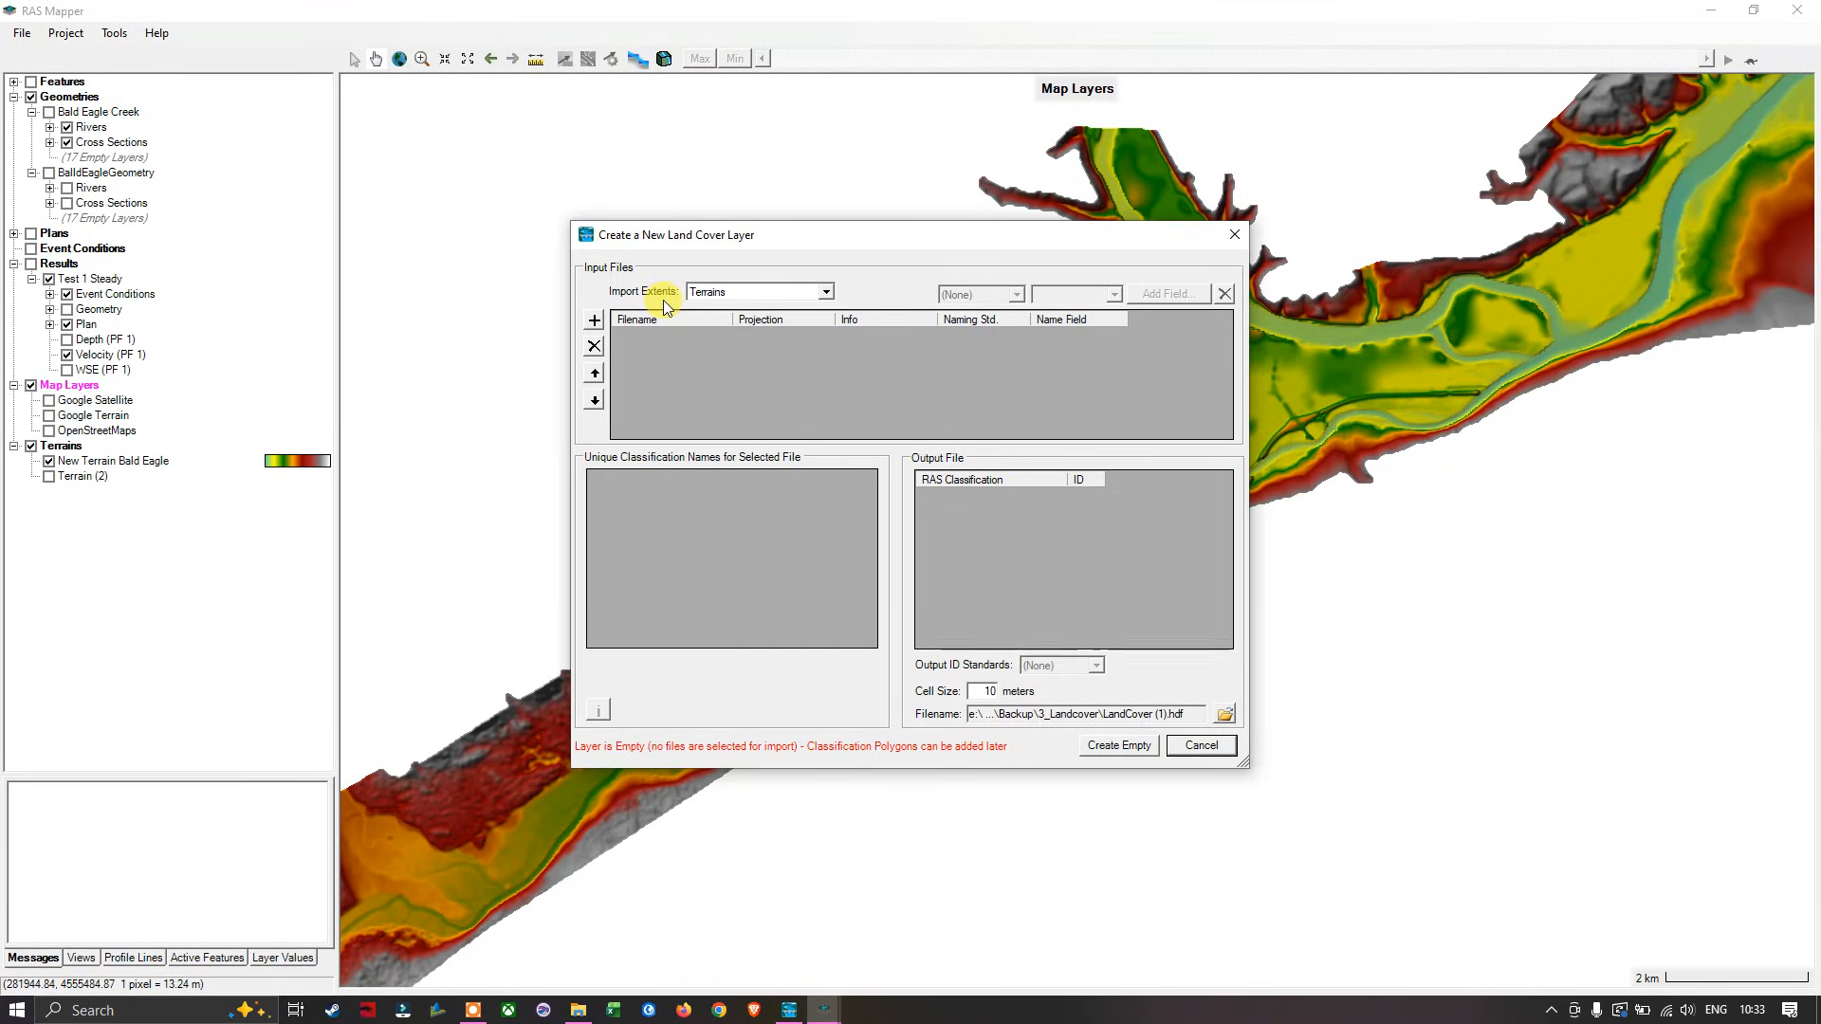
Step: Add the LandCover raster from Resources > 2D Unsteady Flow Hydraulics > BaldEagleCrkMulti2D > Land Classification as the layer's input file
left_click(594, 324)
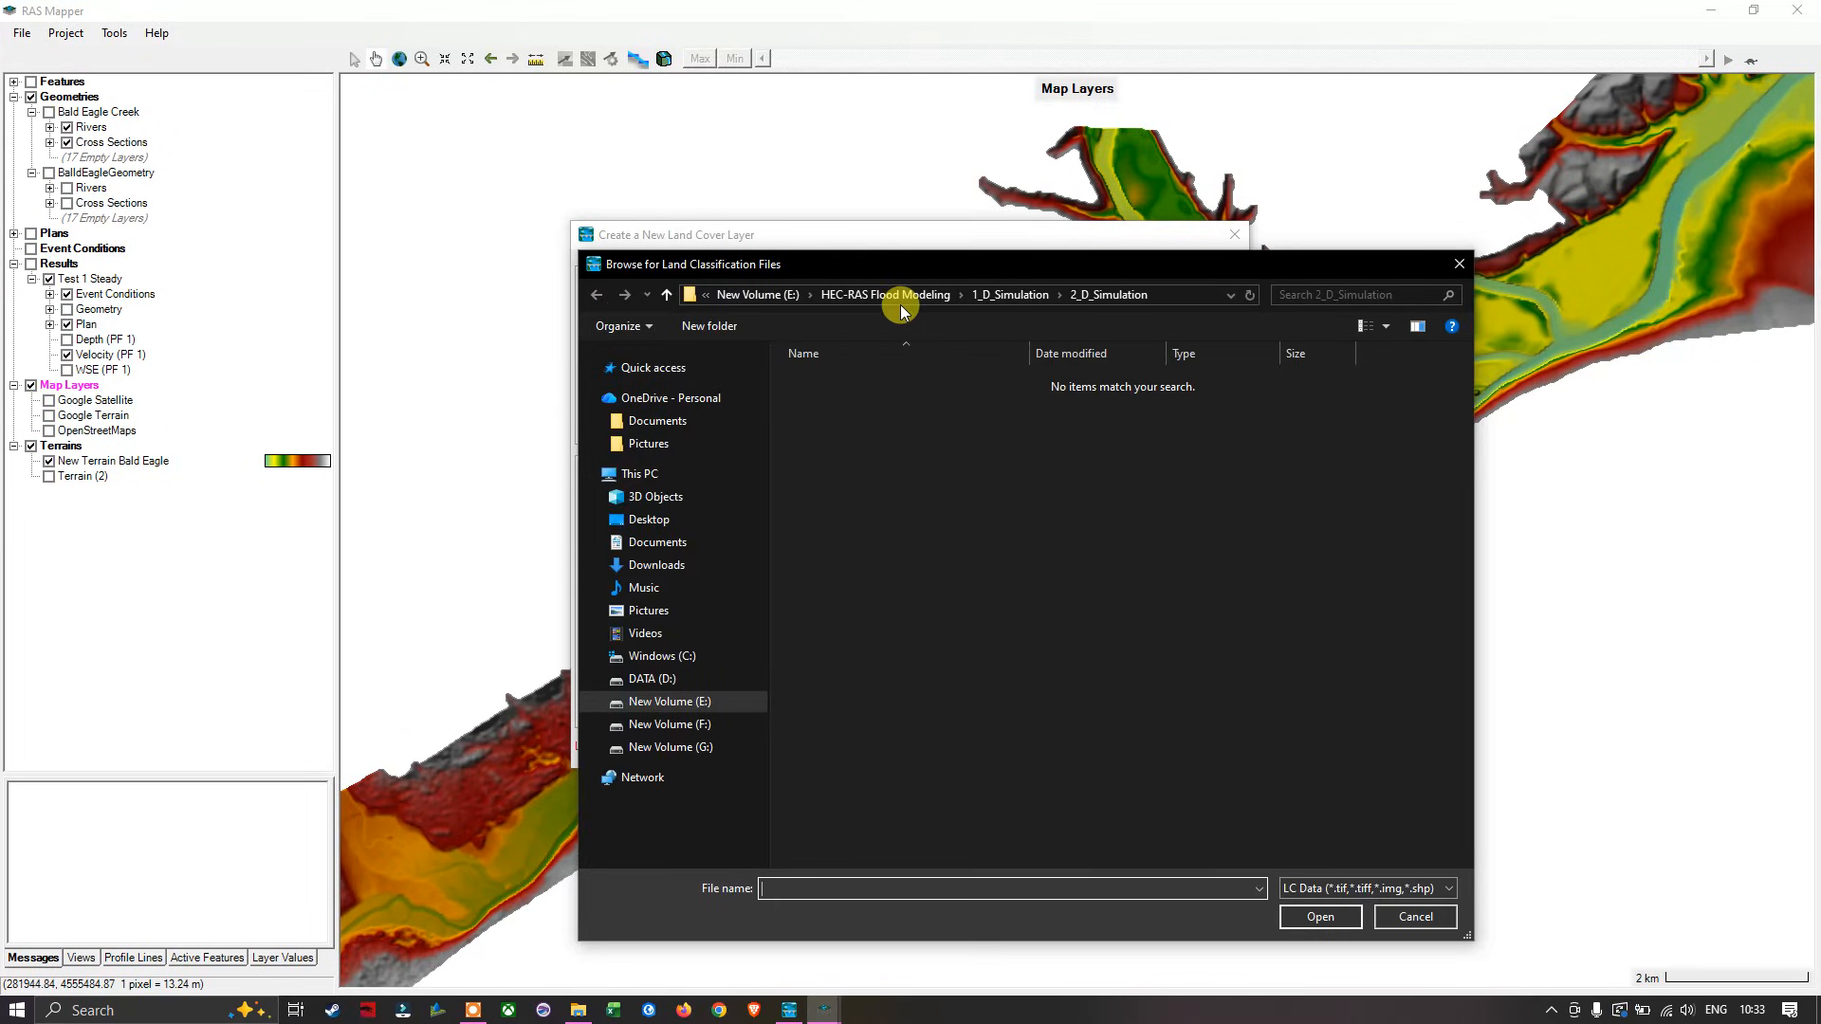
left_click(928, 296)
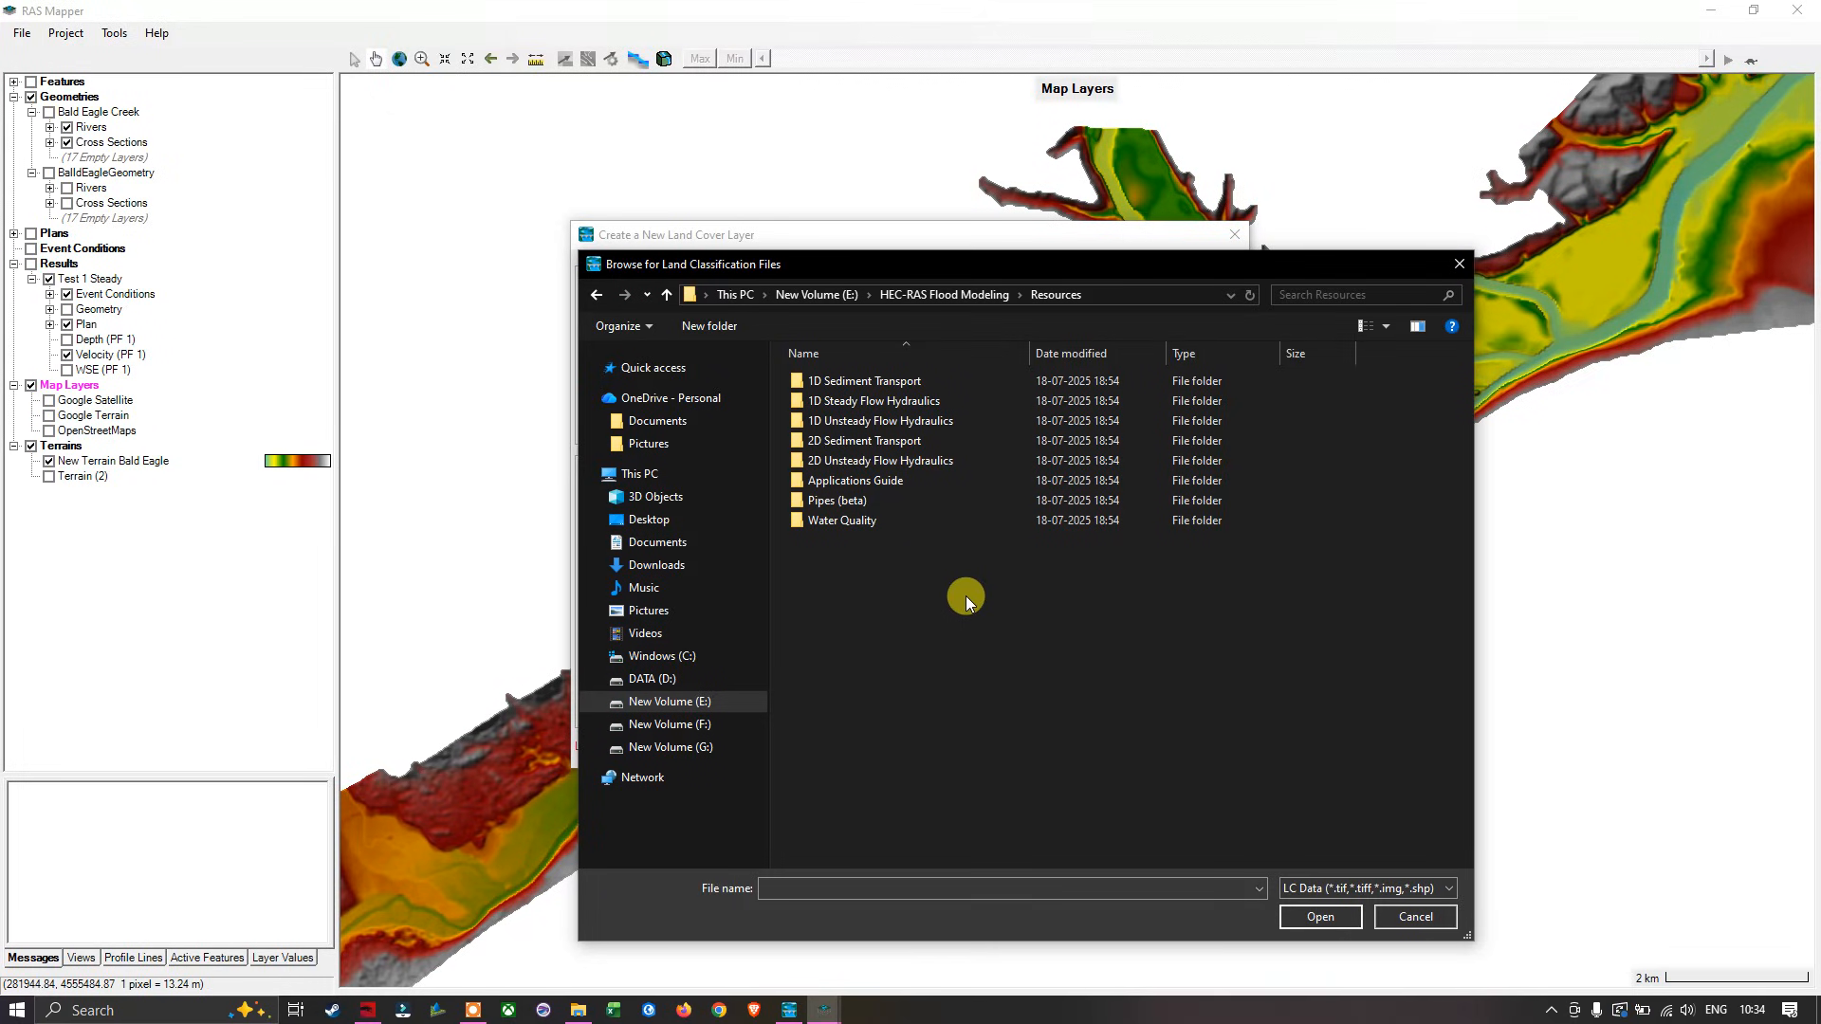
double_click(863, 461)
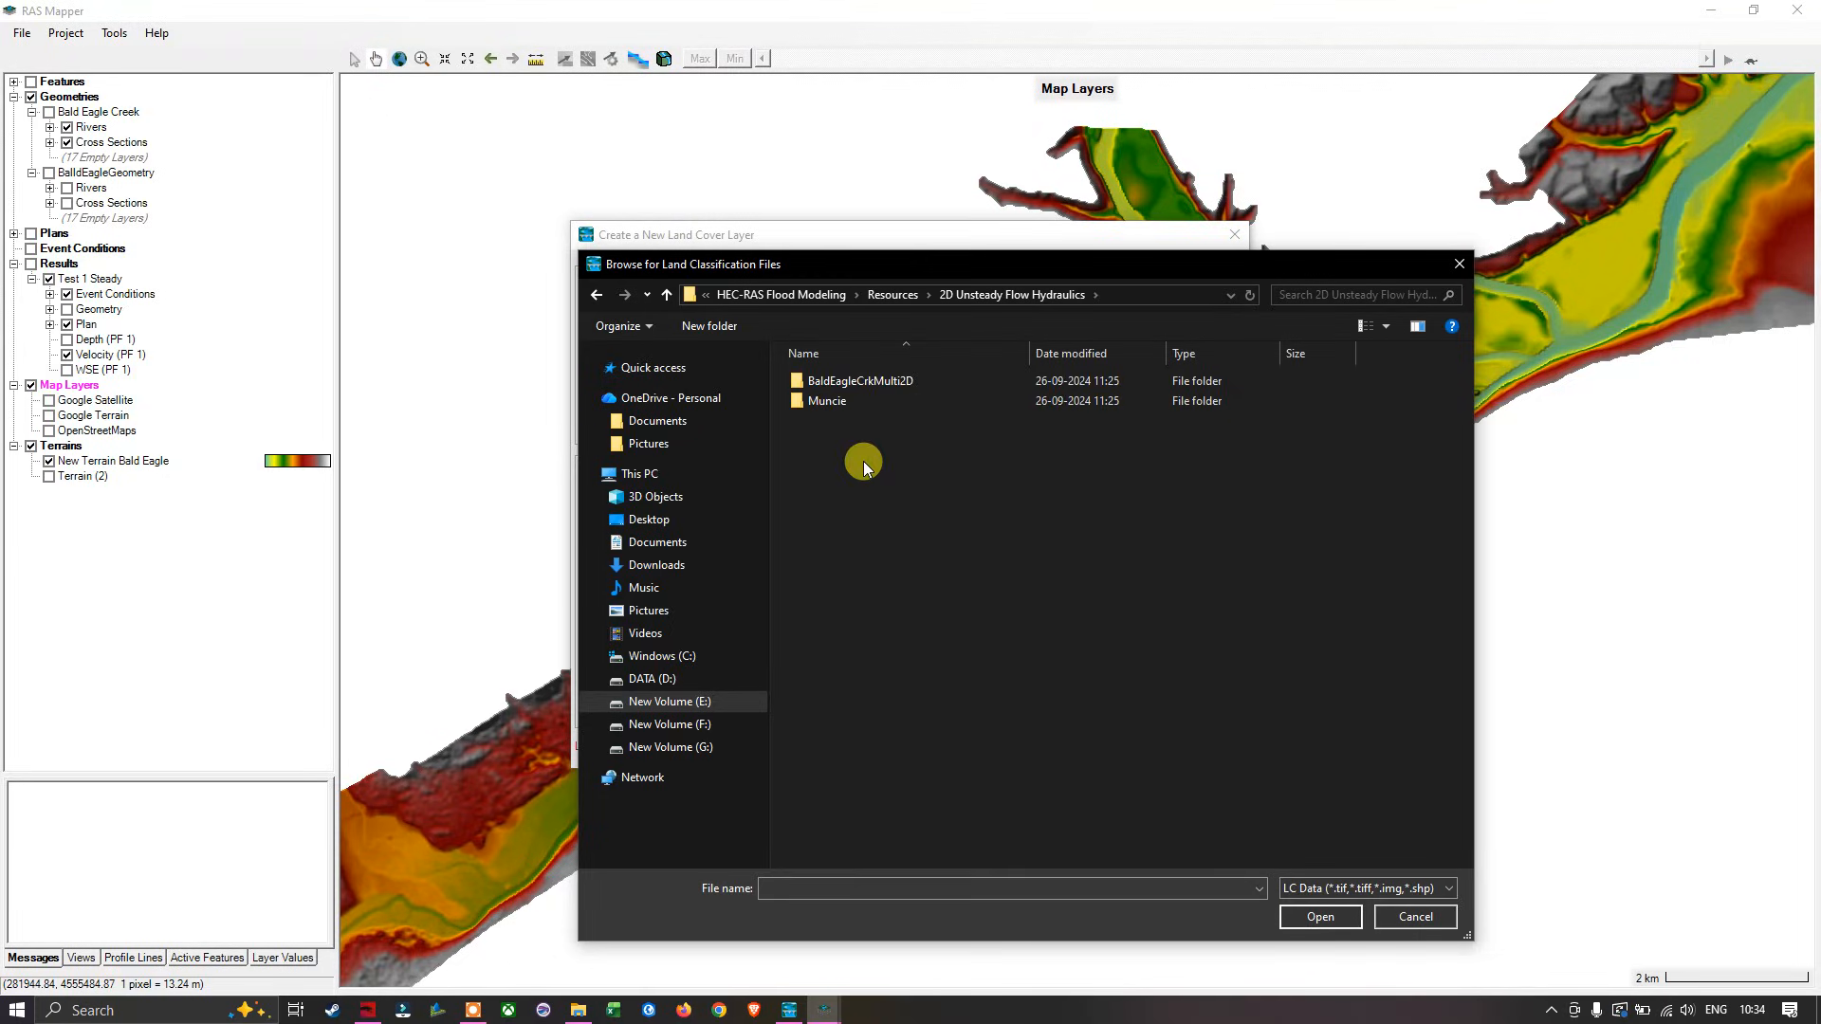
double_click(869, 379)
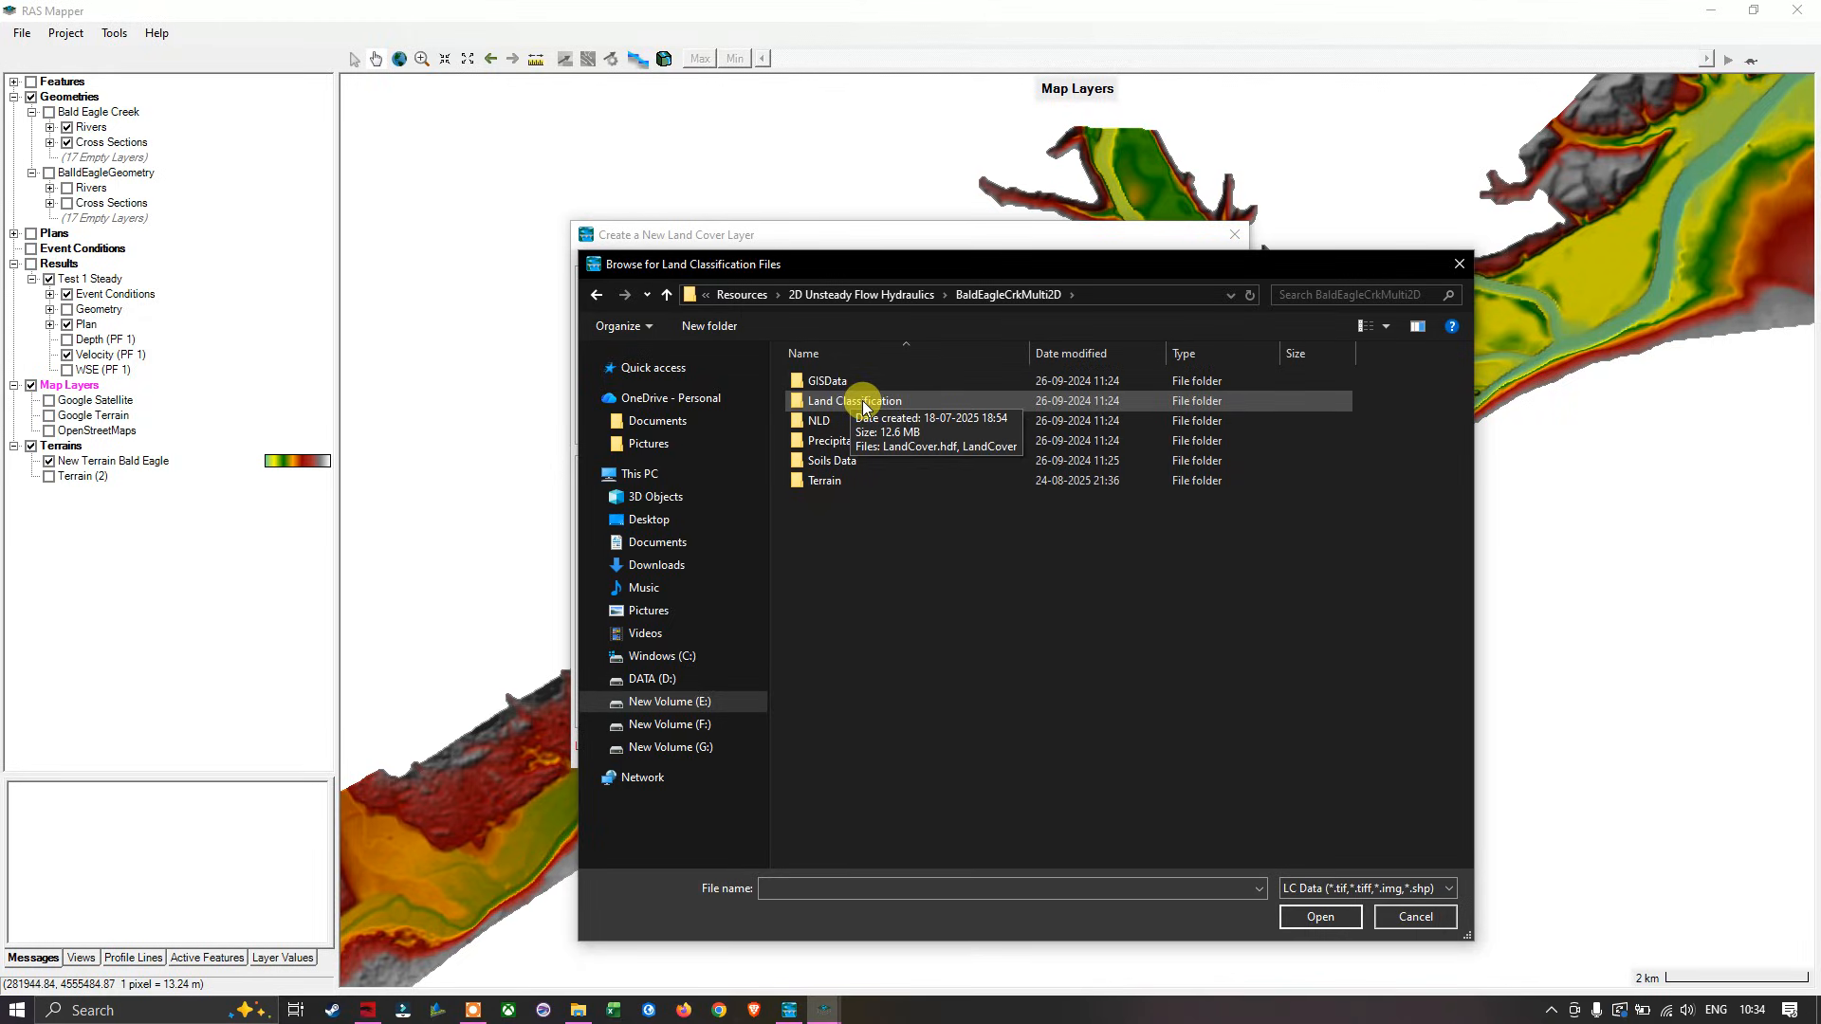
double_click(863, 400)
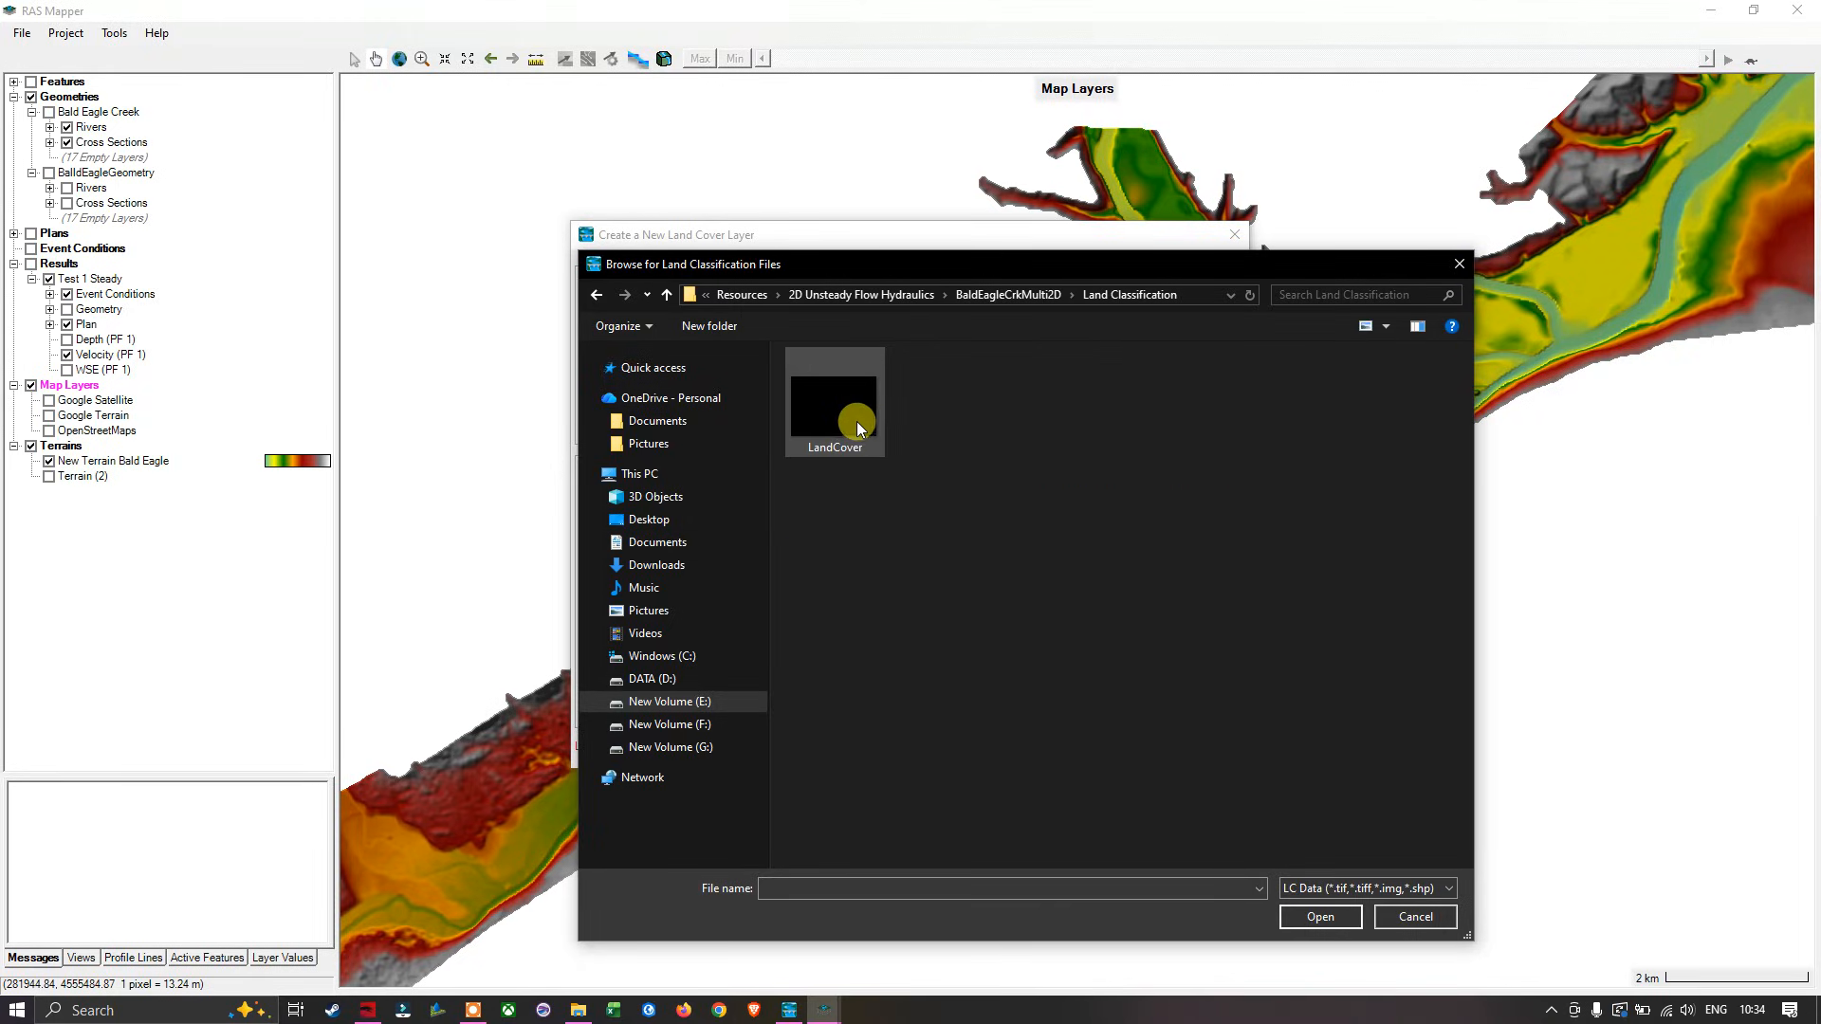
left_click(857, 425)
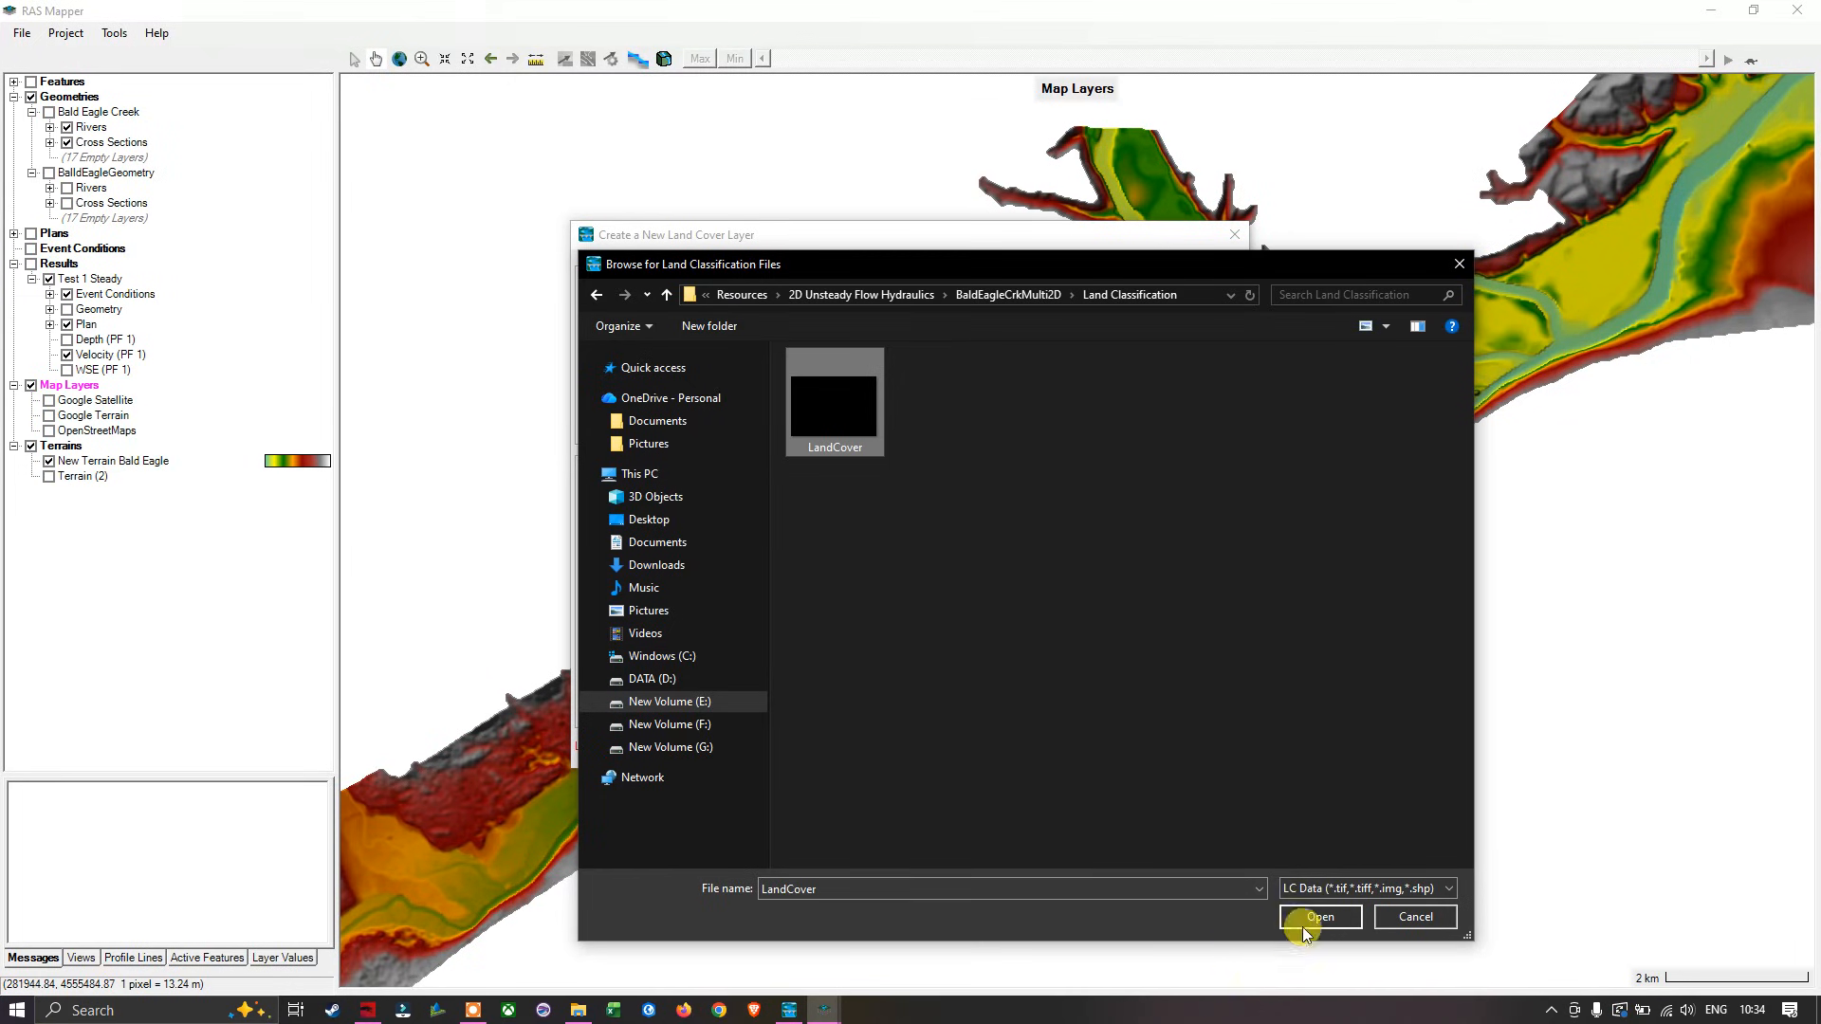
left_click(1331, 917)
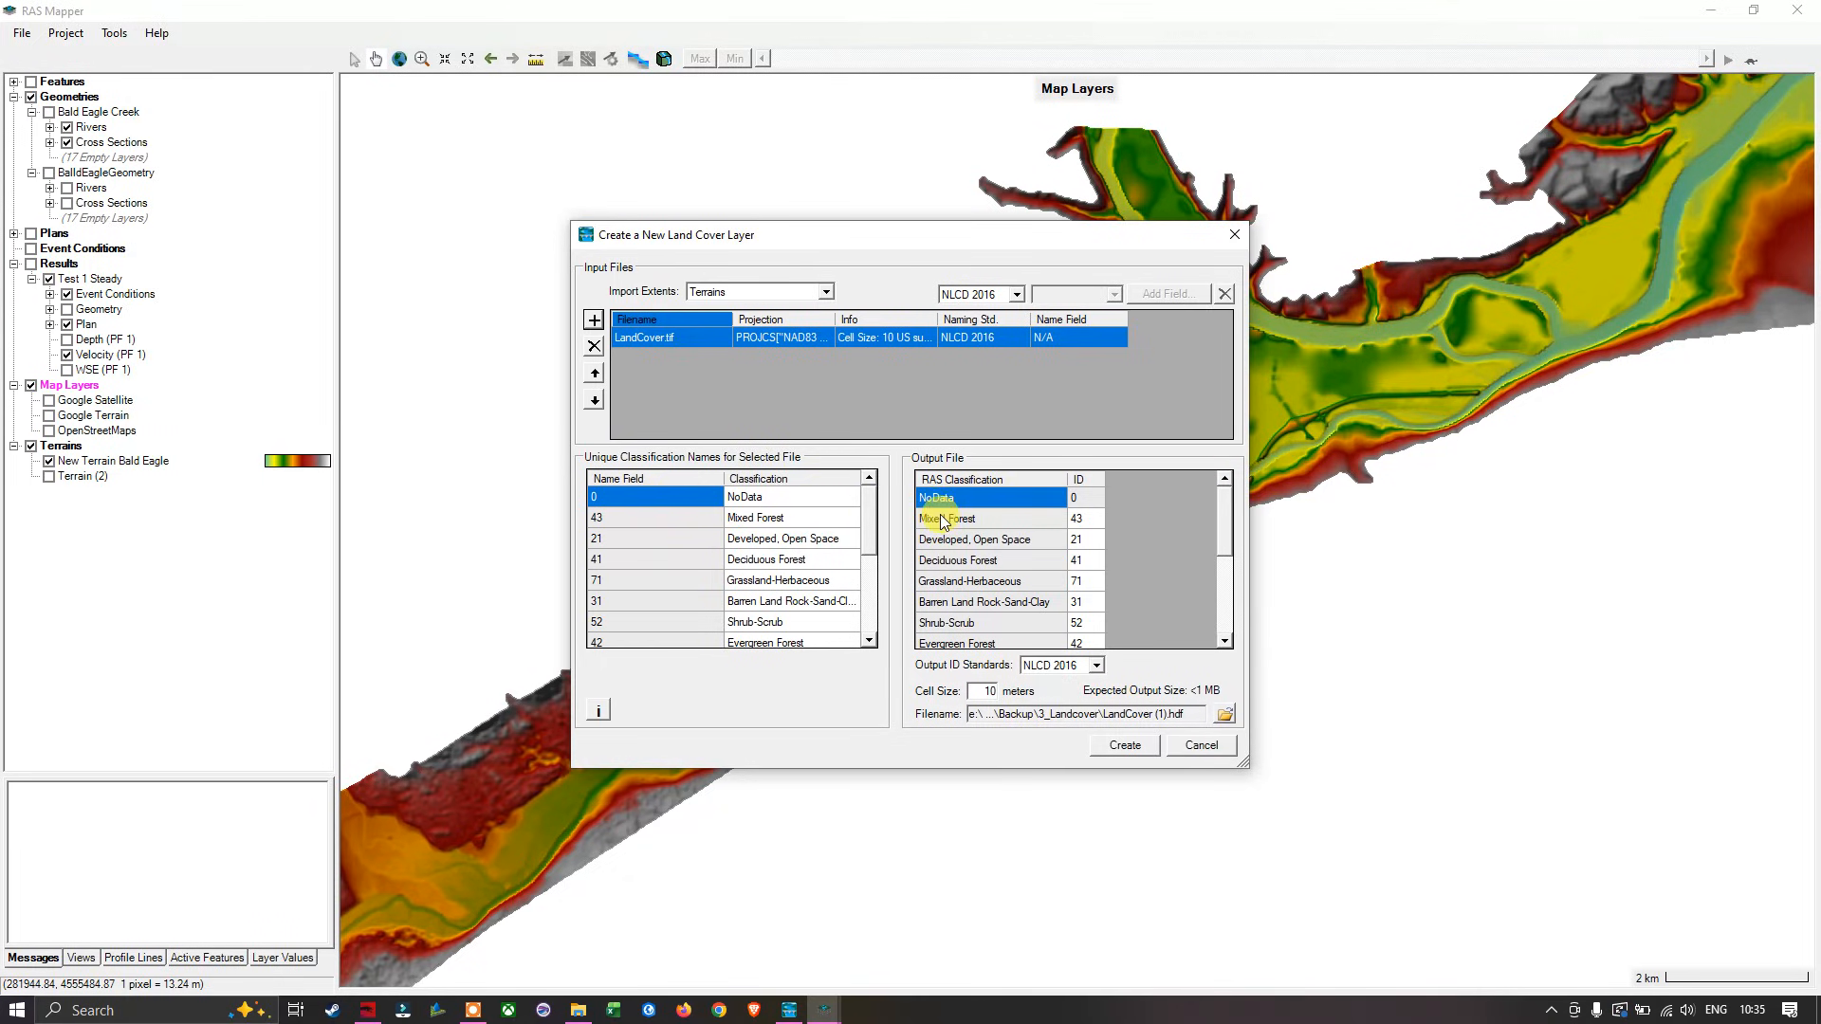
Step: Review the input file's unique classification names and set the Output ID Standards to (None)
left_click_drag(871, 516, 869, 475)
left_click_drag(874, 536, 866, 616)
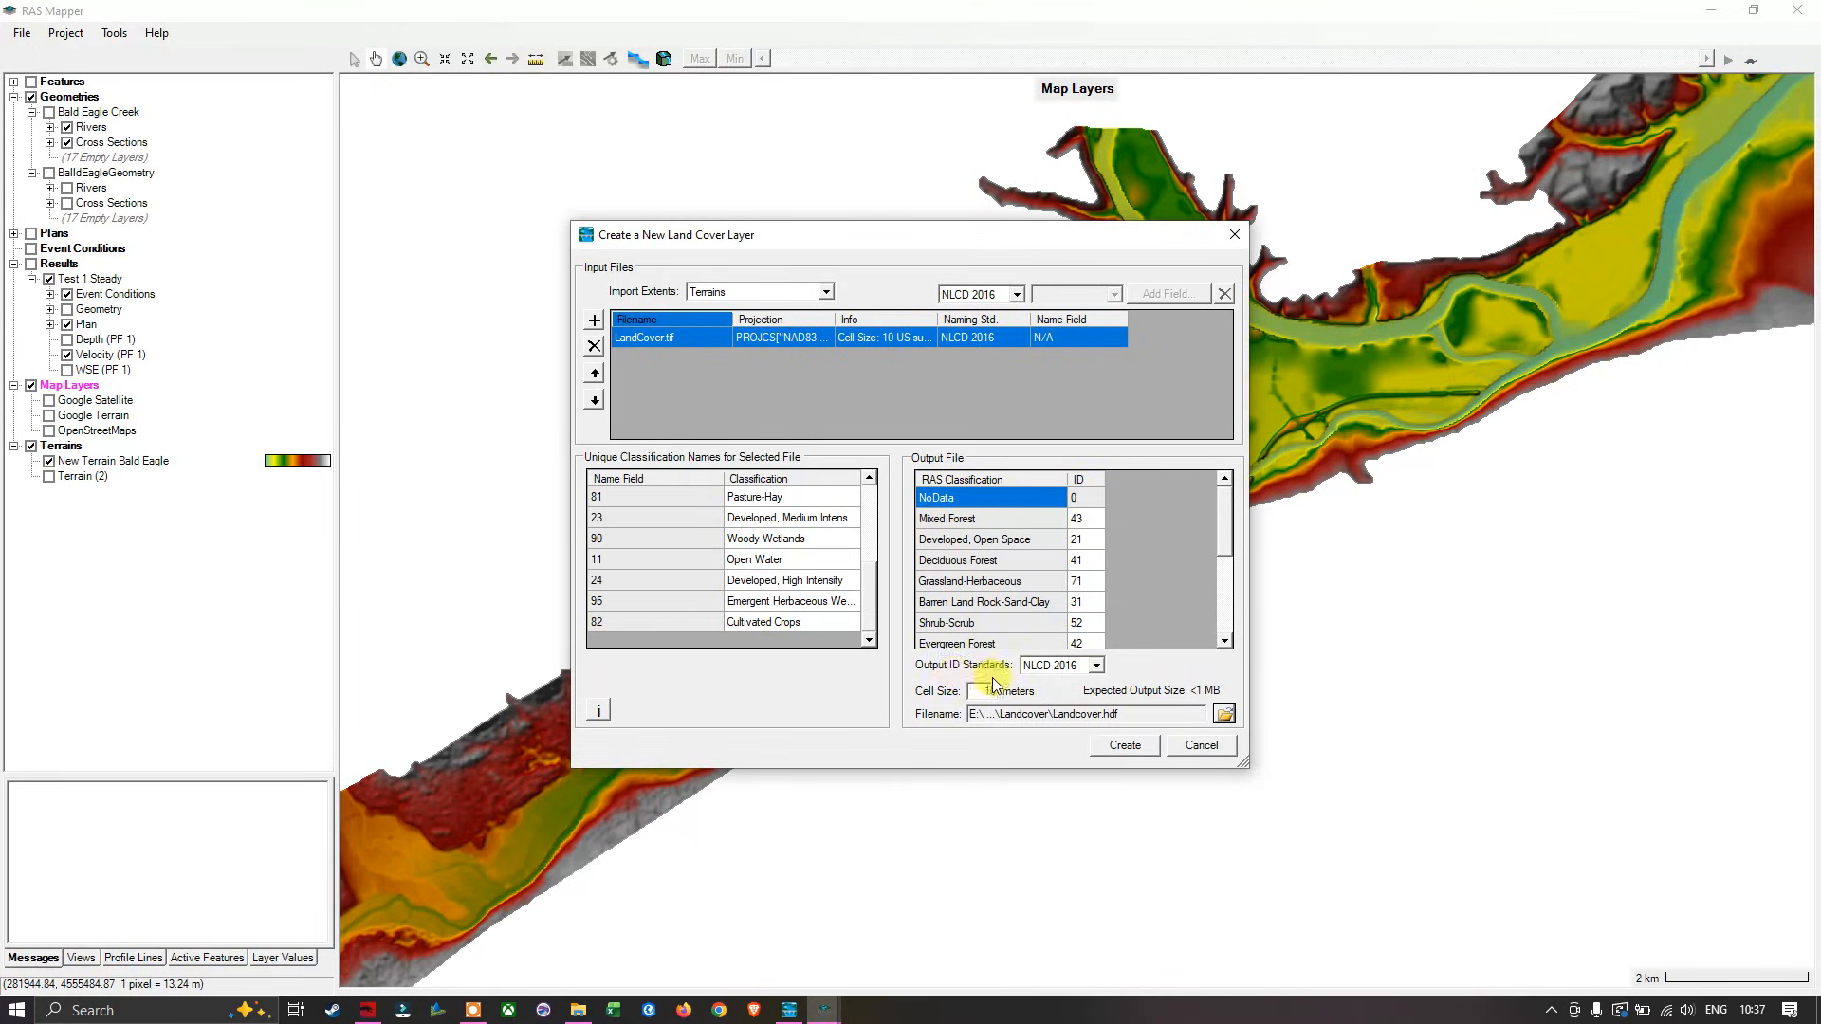
left_click(1094, 664)
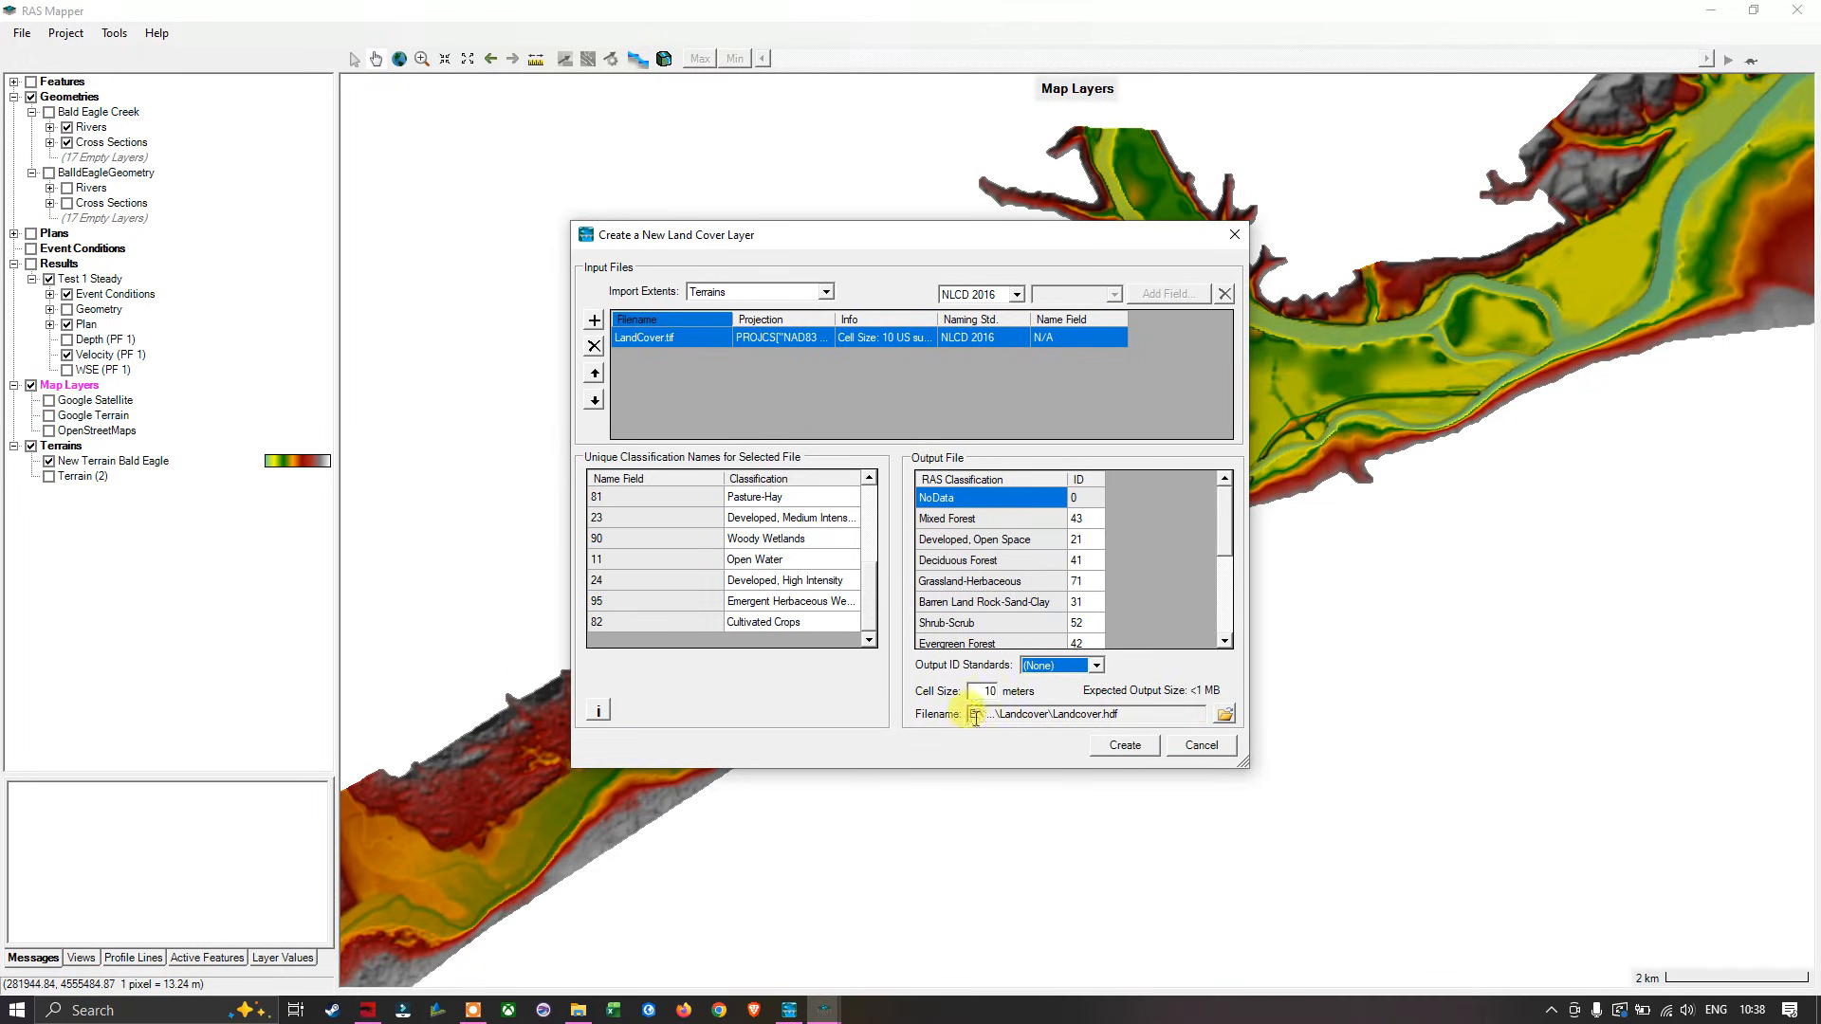
Step: Set the output file to Landcover in the HEC-RAS Flood Modeling Landcover folder and create the land cover layer
left_click(1223, 717)
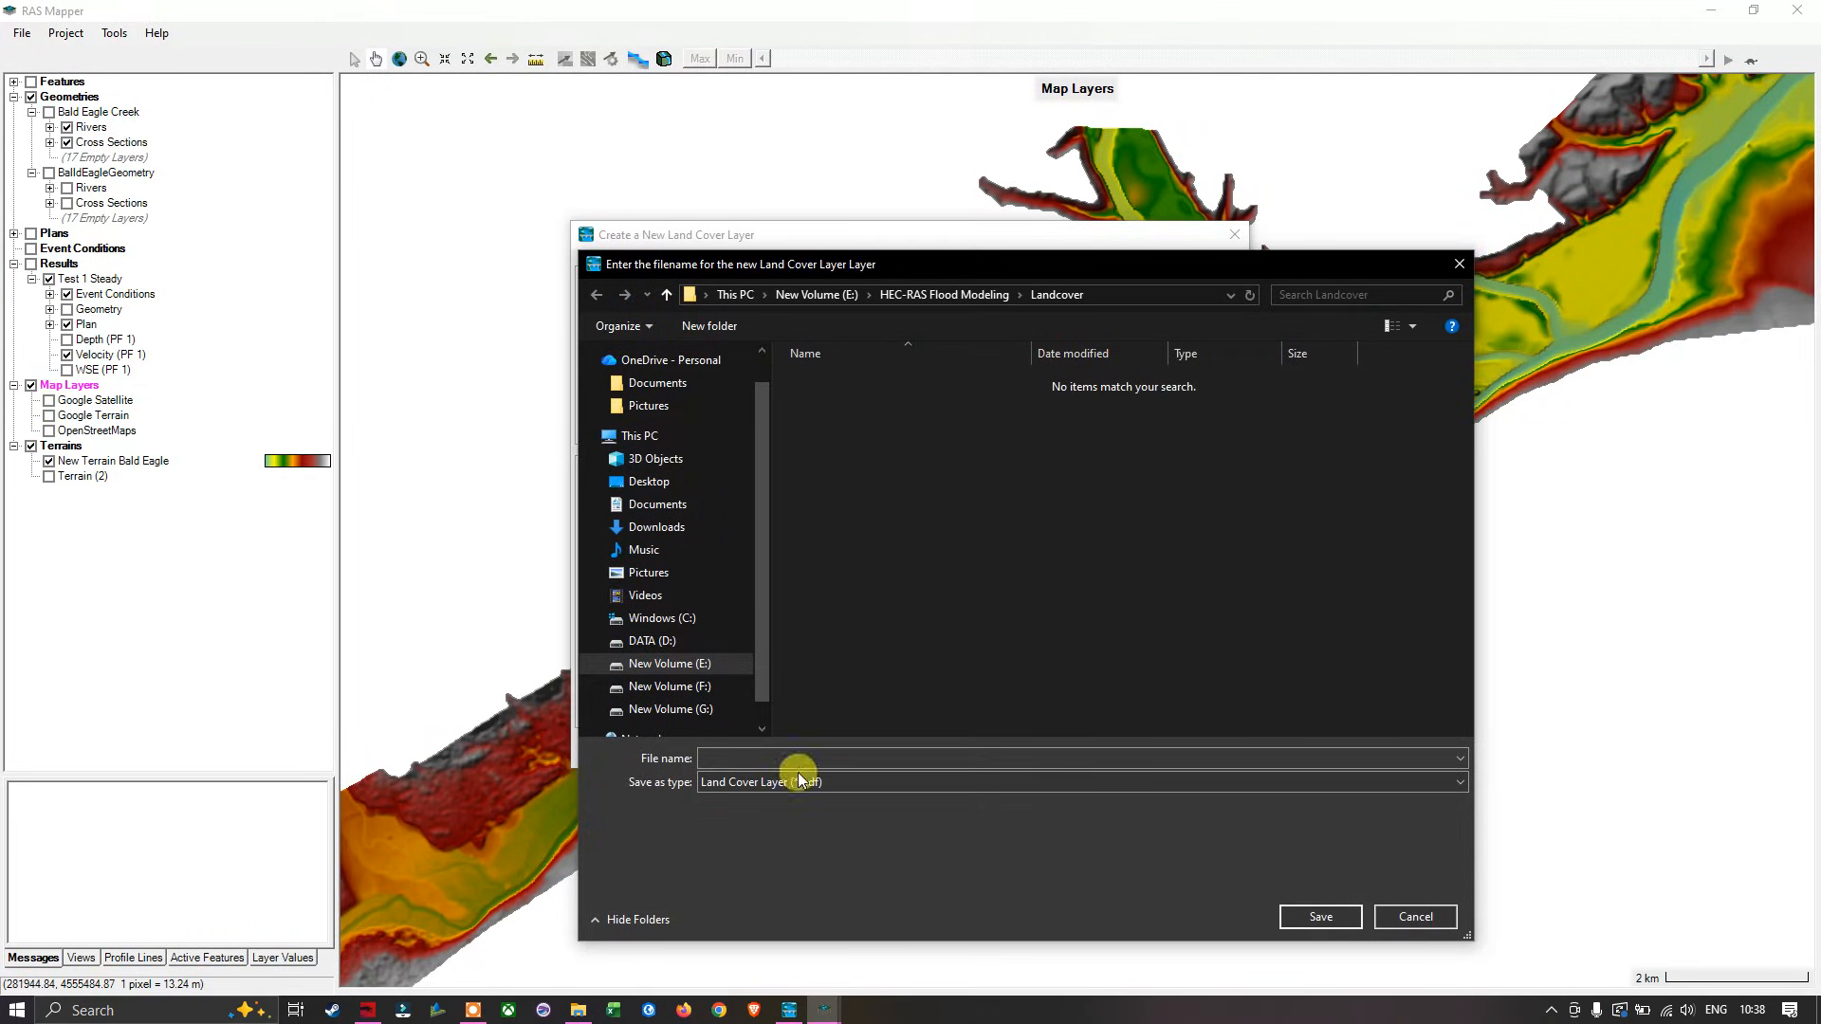
left_click(764, 758)
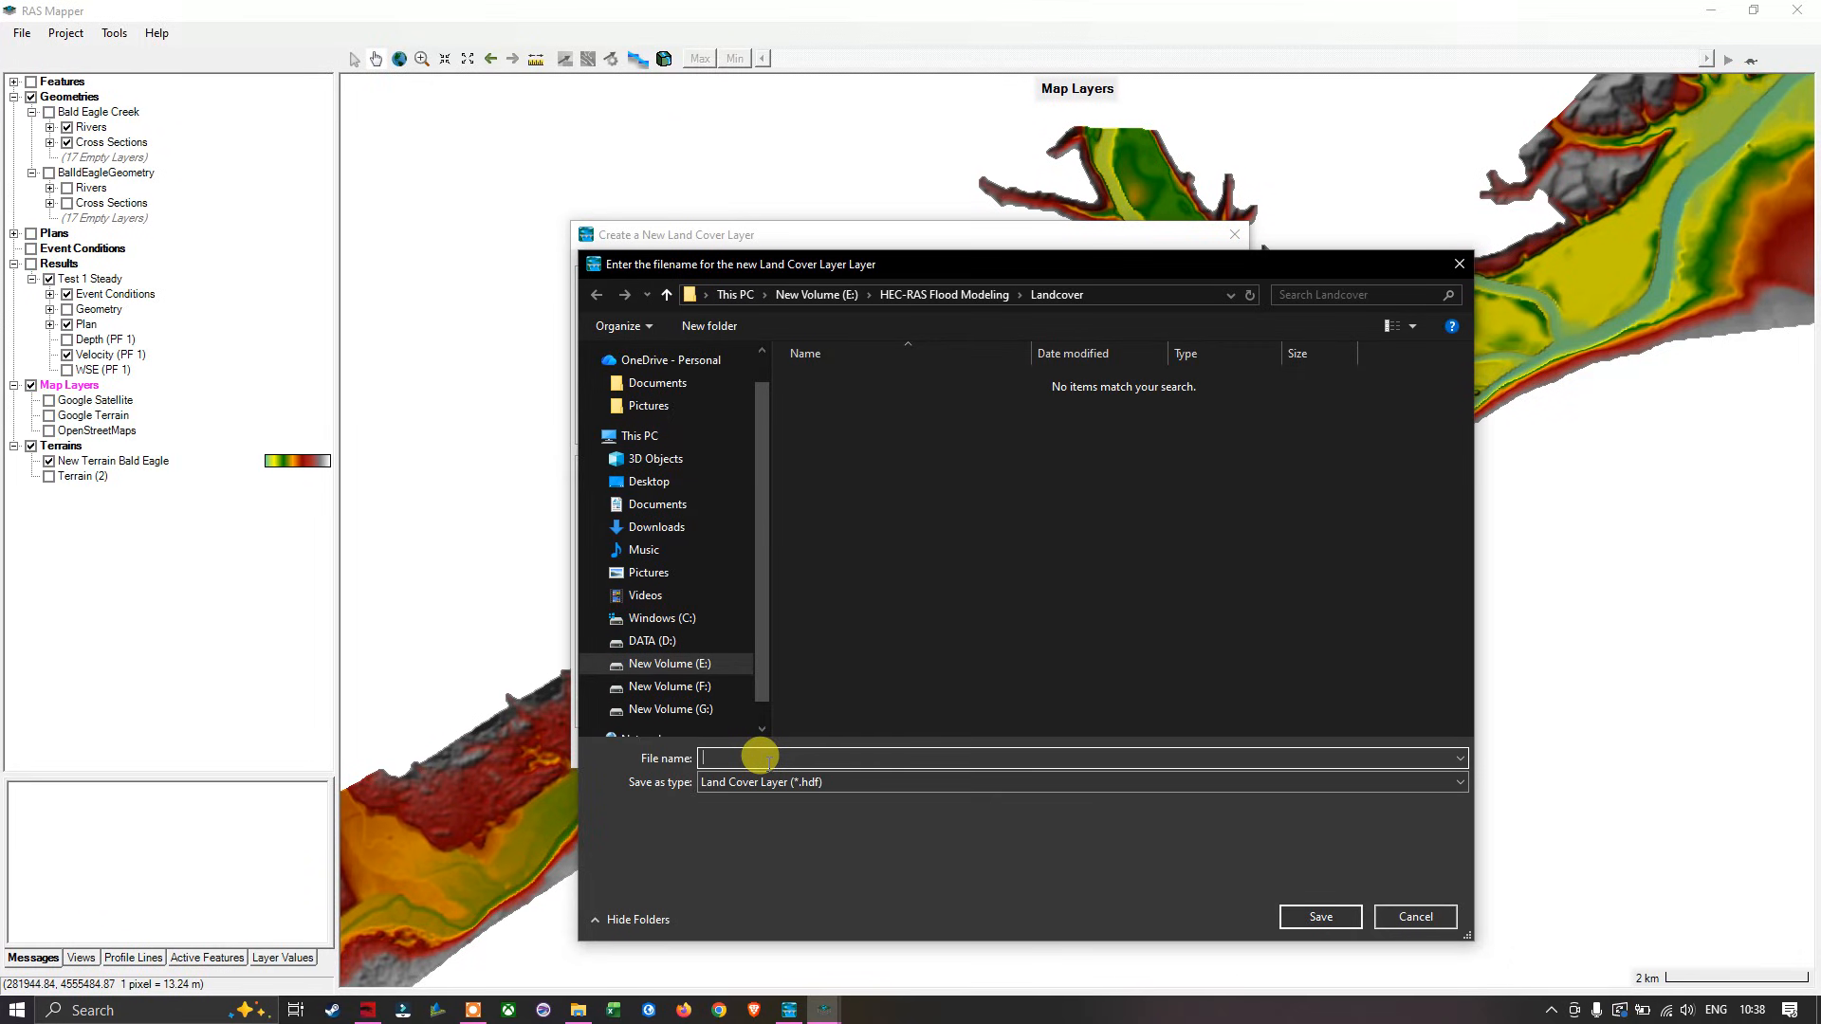
type("Landcover")
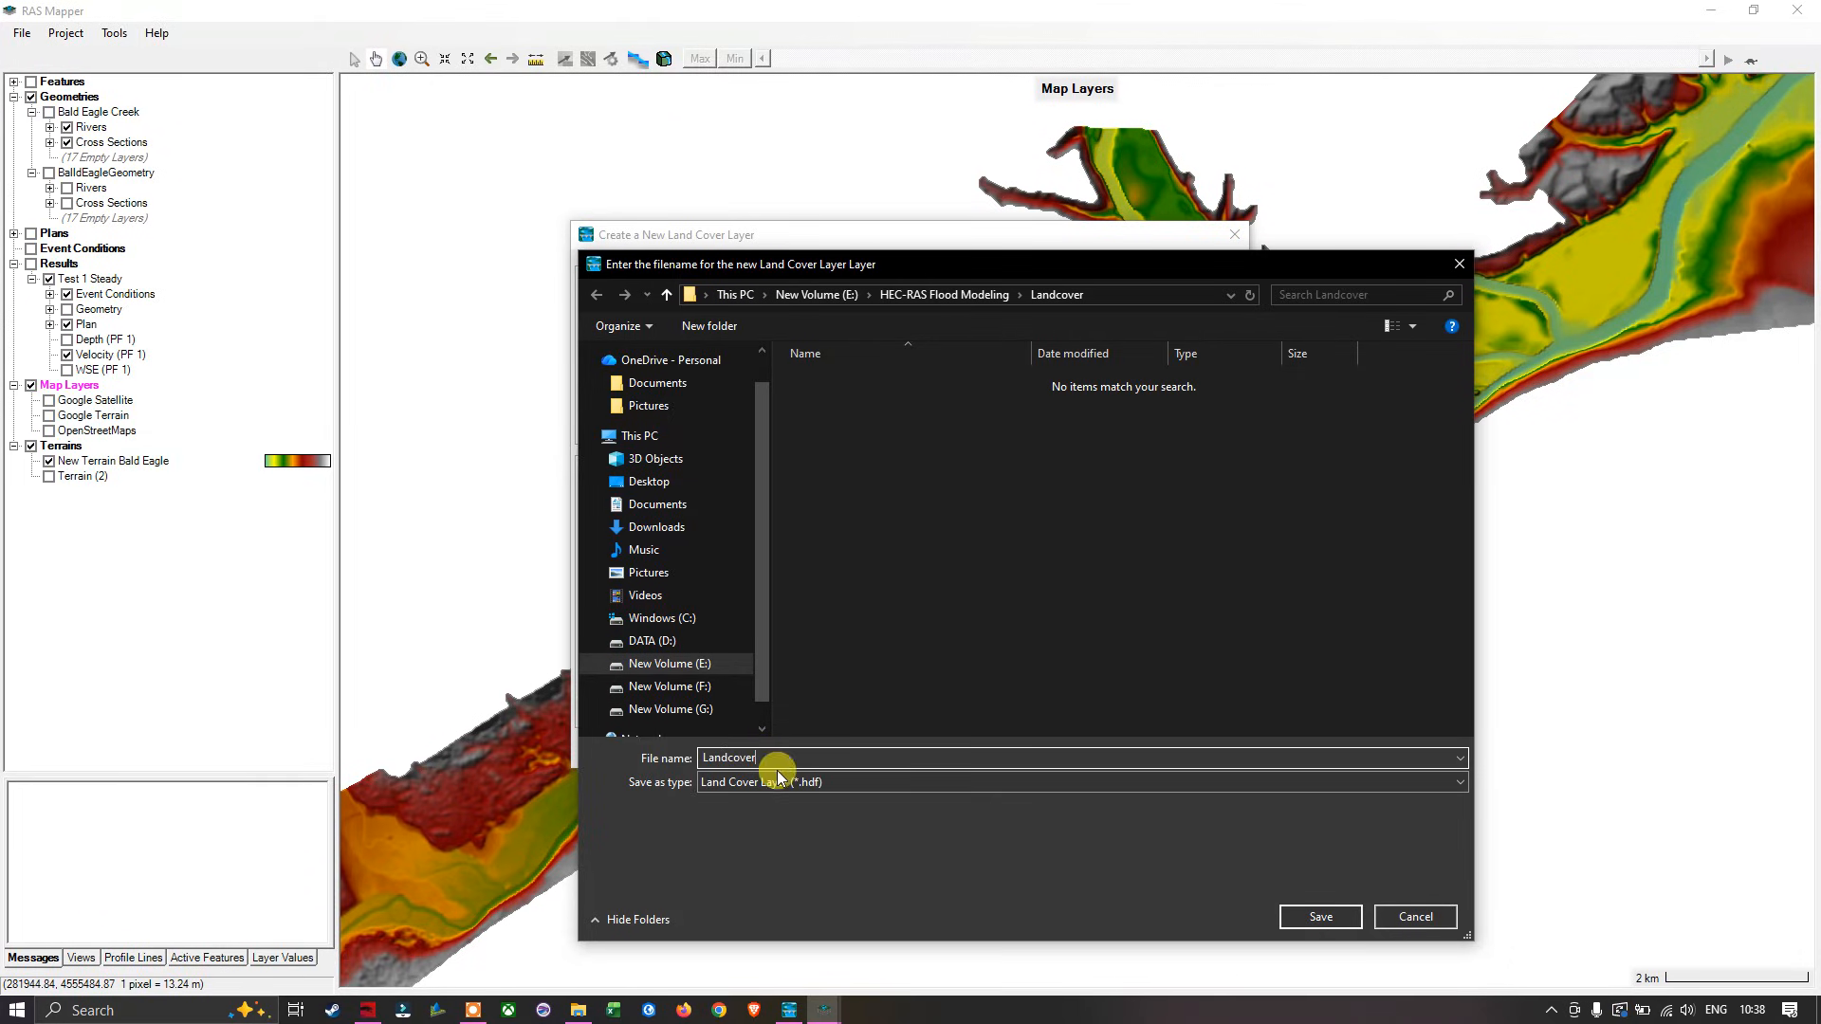
left_click(1294, 919)
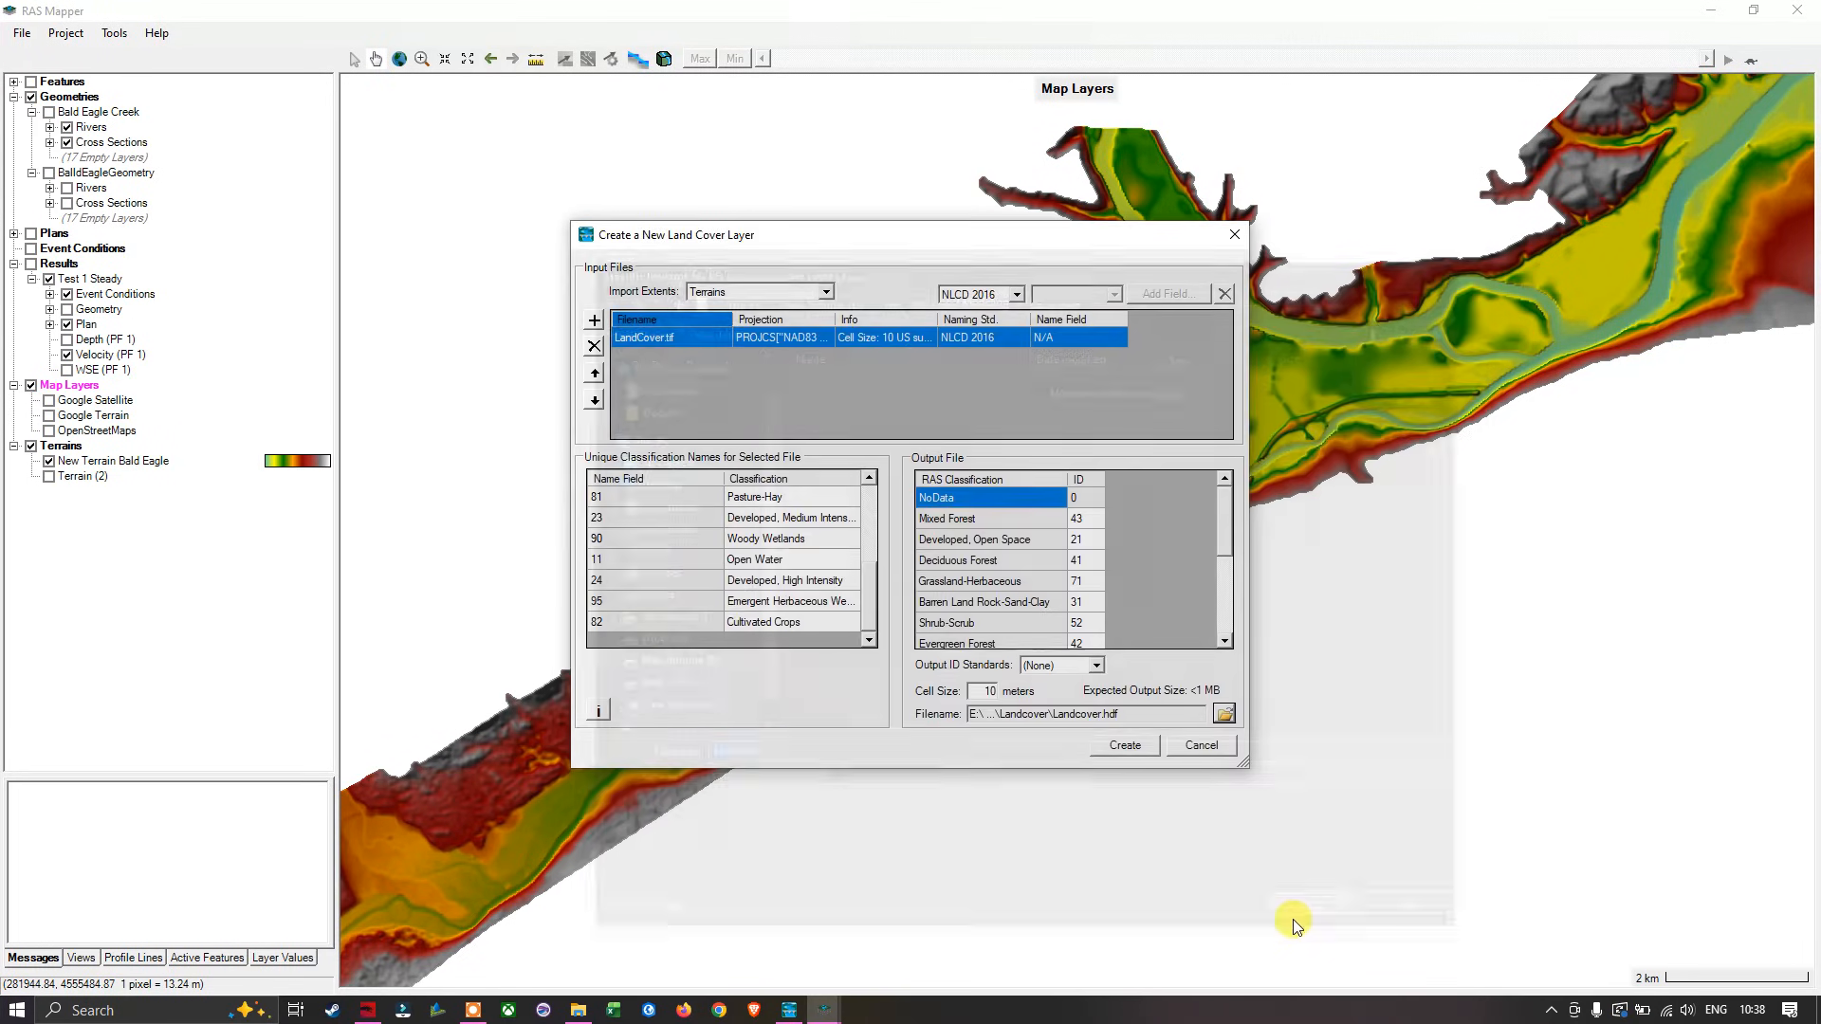
left_click(1125, 746)
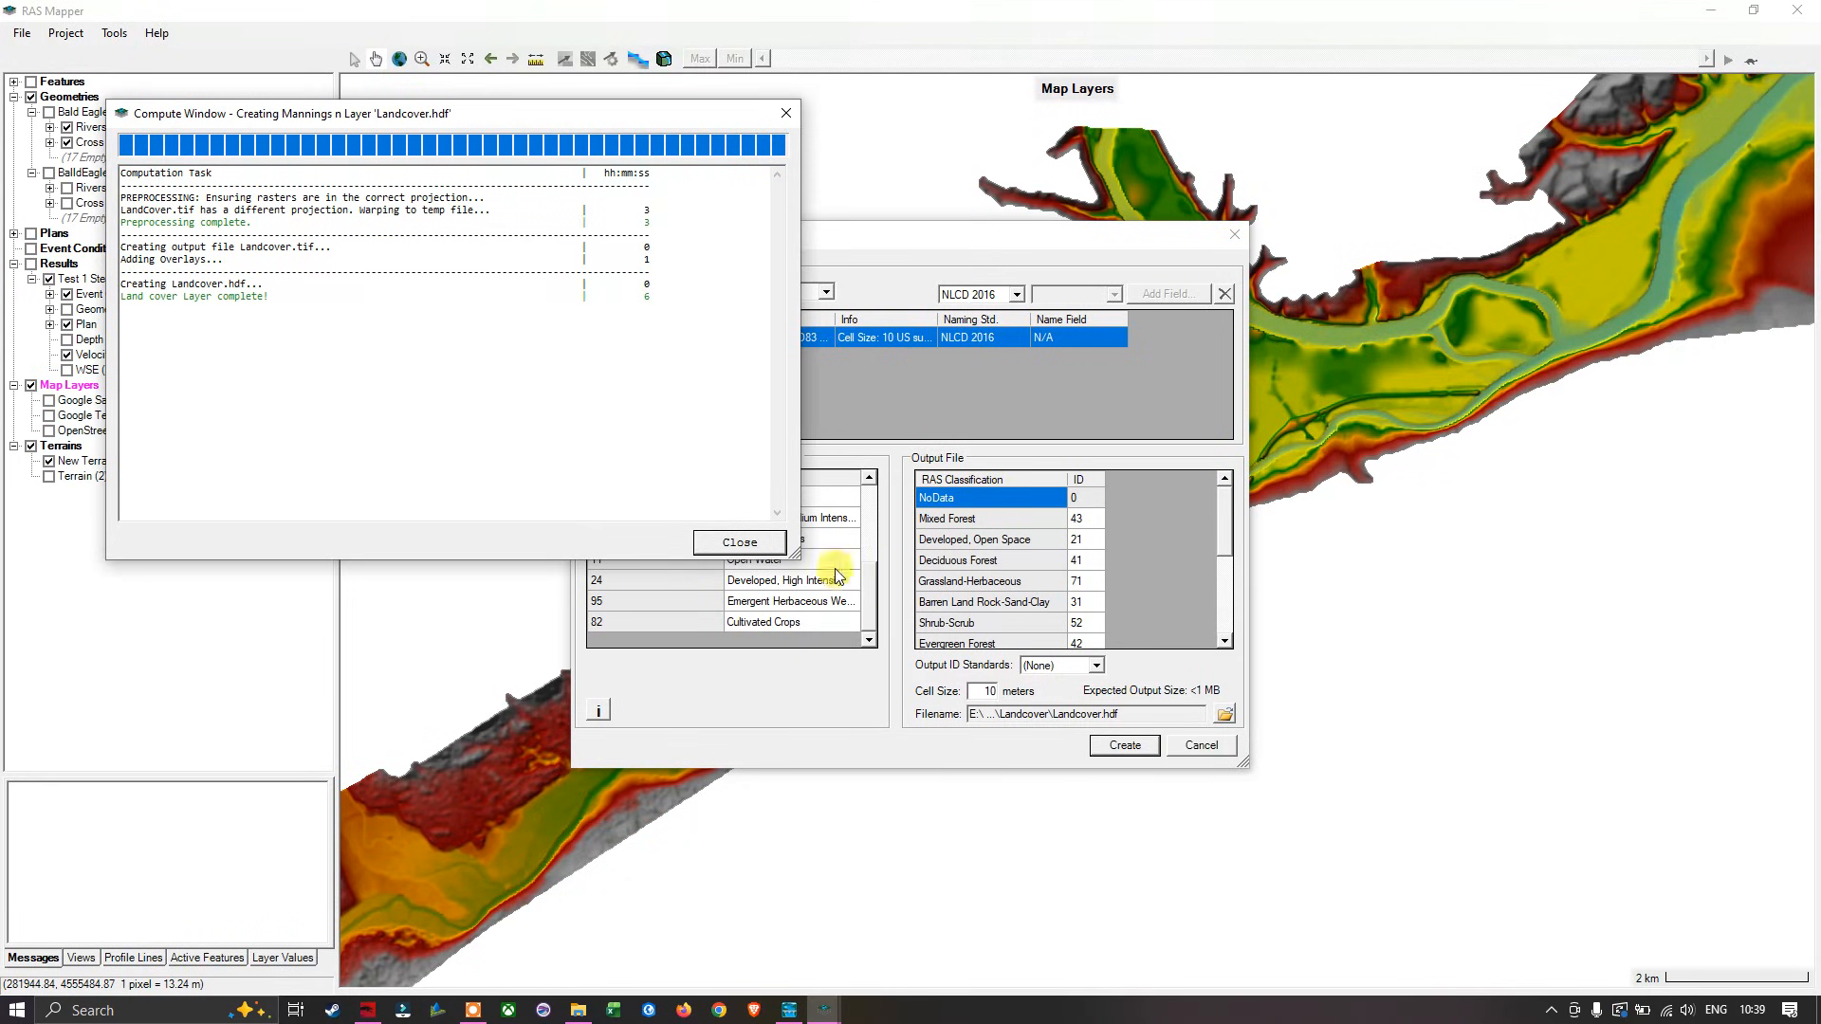
Step: Close the finished land cover computation, select the Bald Eagle Creek row in the layer associations and close the associations
left_click(739, 543)
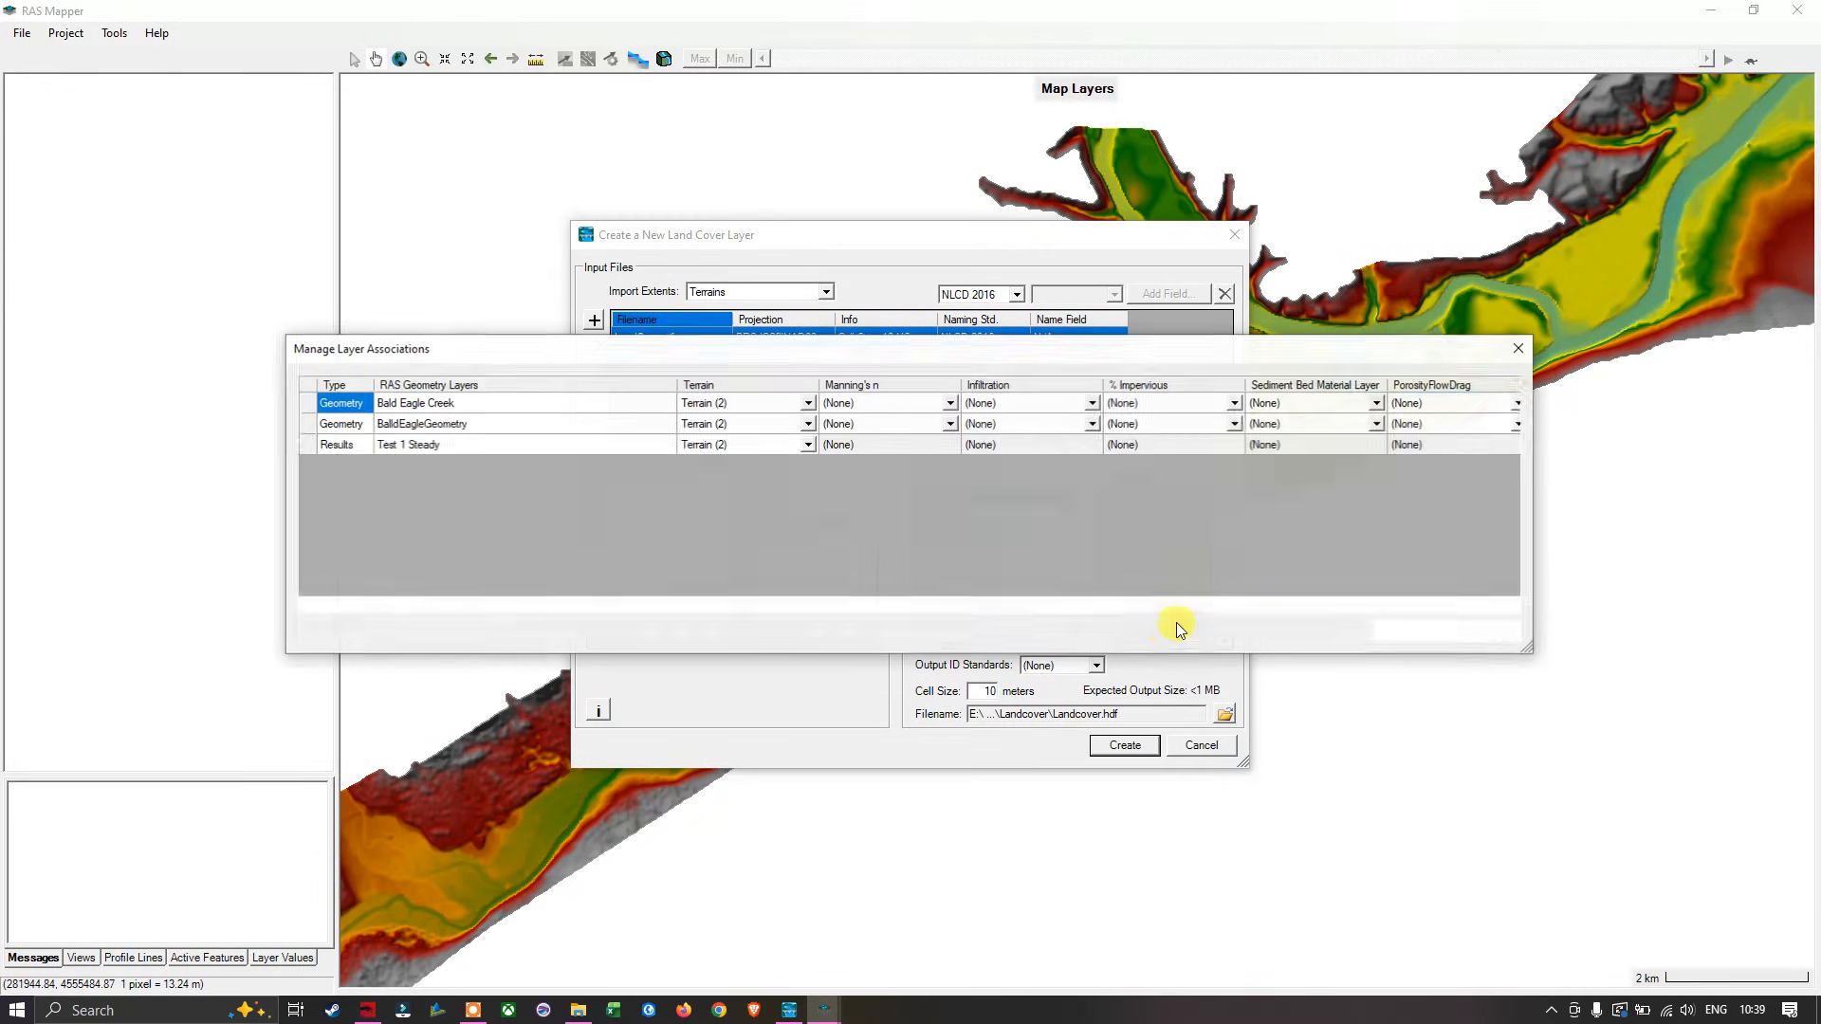
left_click(307, 404)
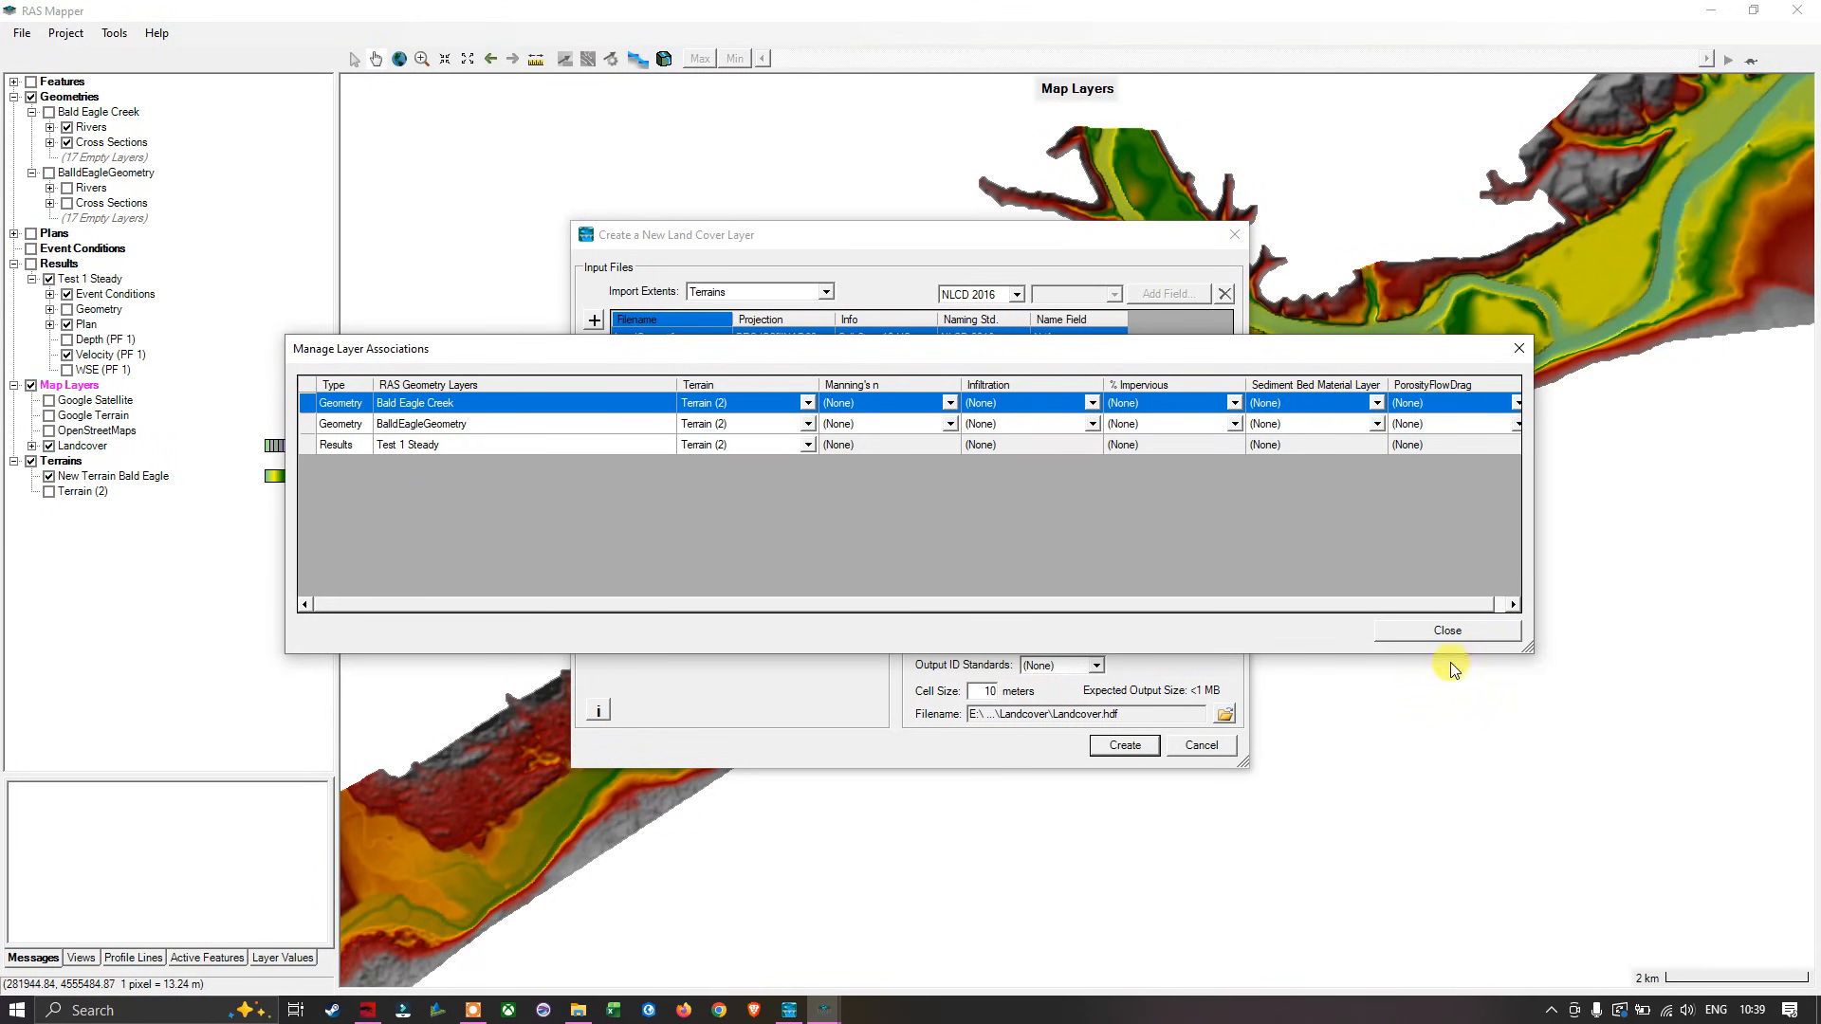
left_click(1447, 632)
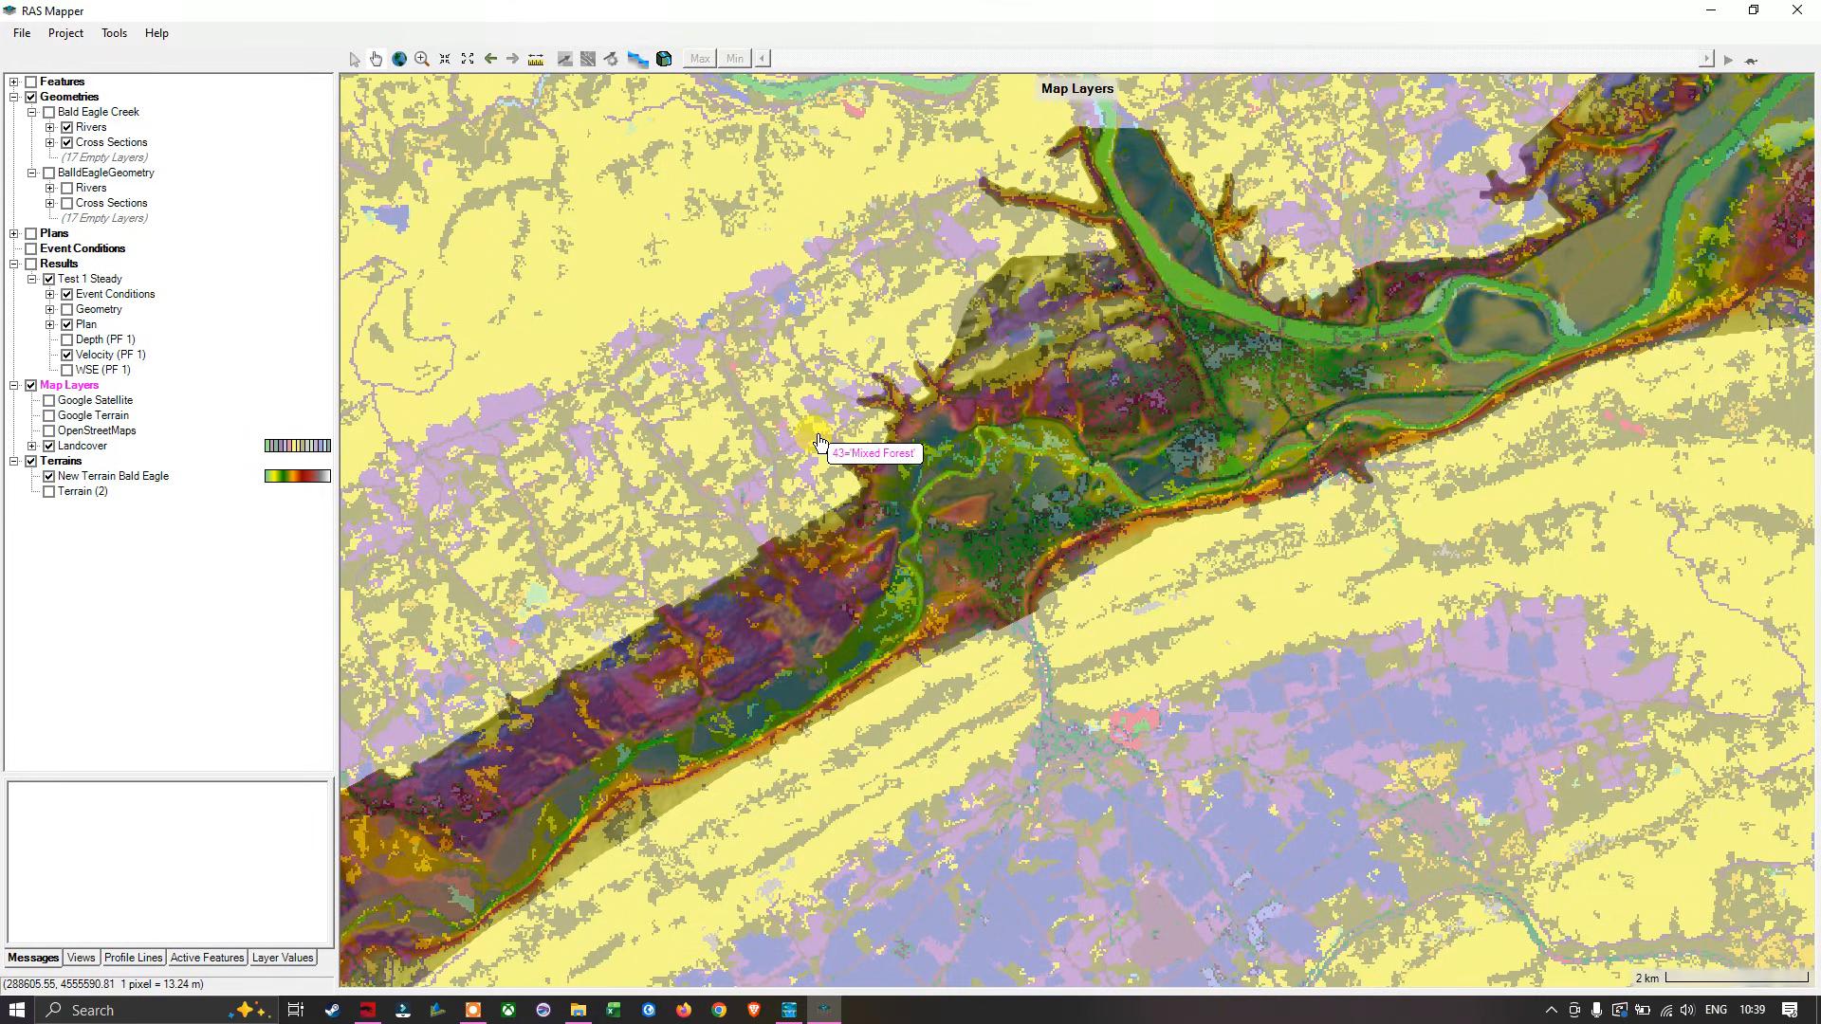
Step: Hide the New Terrain Bald Eagle terrain and select the Landcover layer to display its classification ID legend
scroll(822, 442, "down", 2)
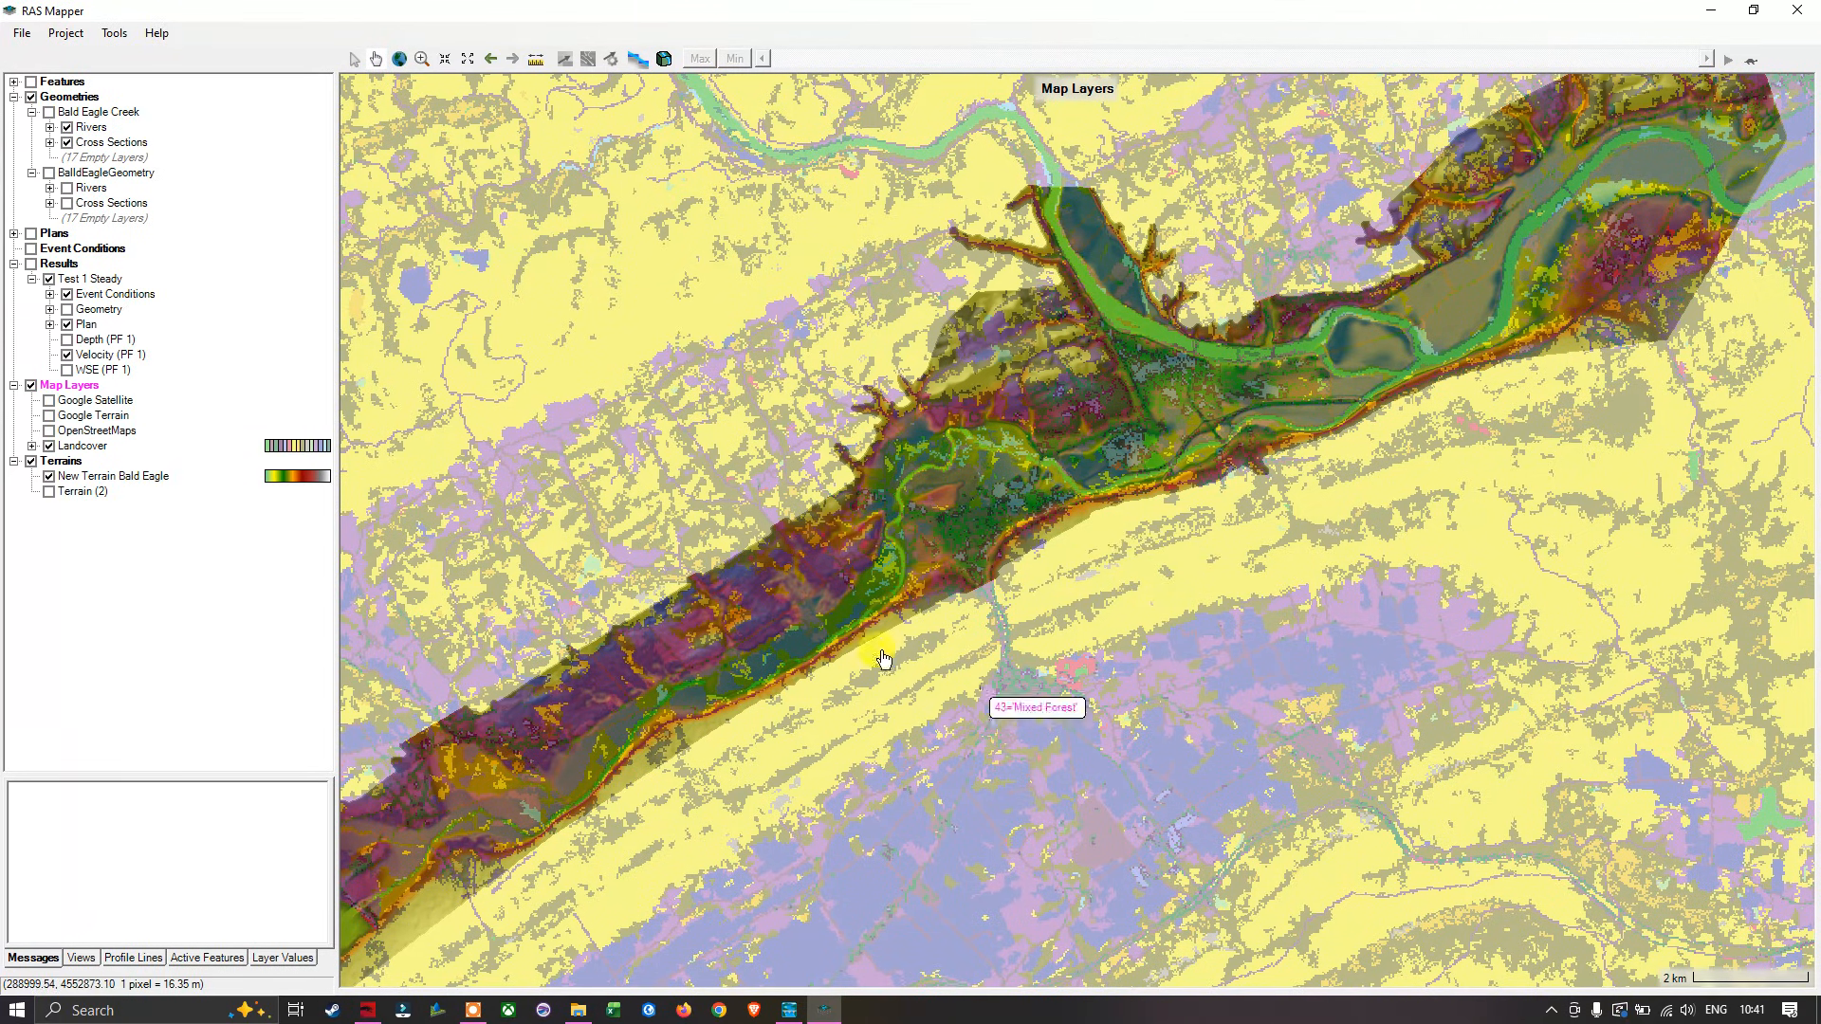
left_click(51, 479)
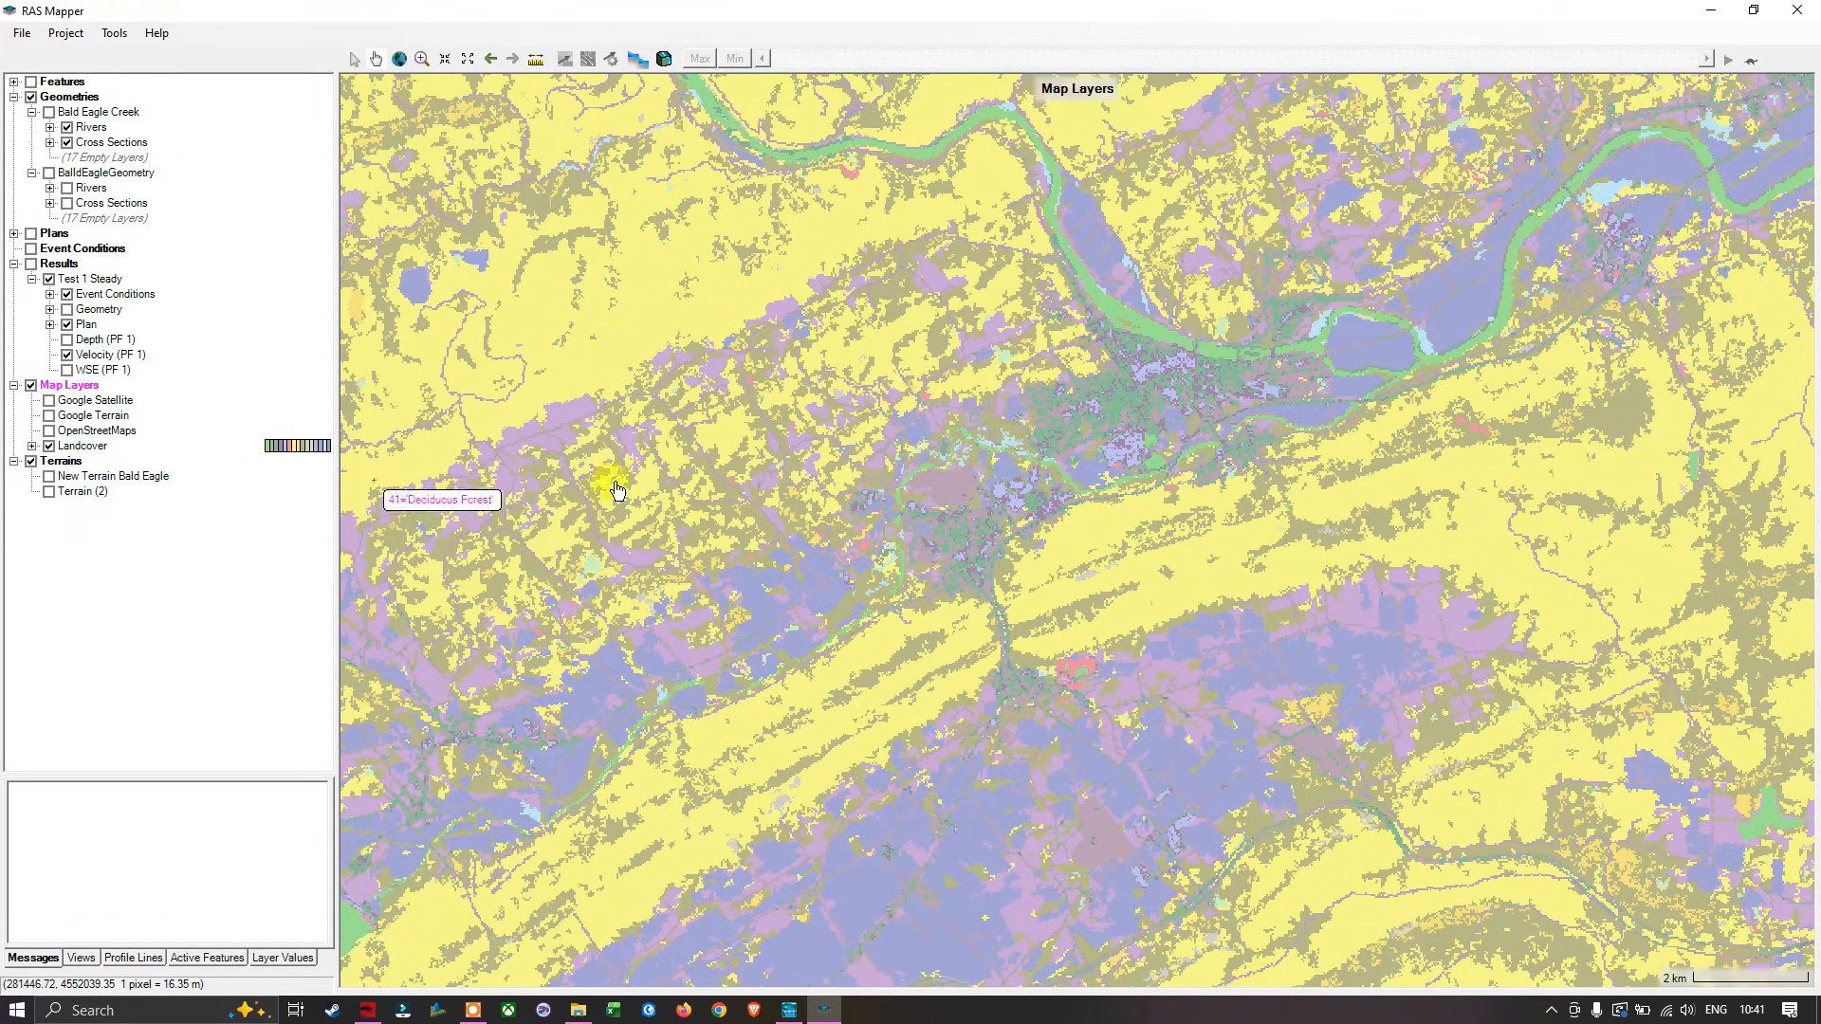
scroll(1004, 414, "down", 1)
scroll(1000, 402, "down", 2)
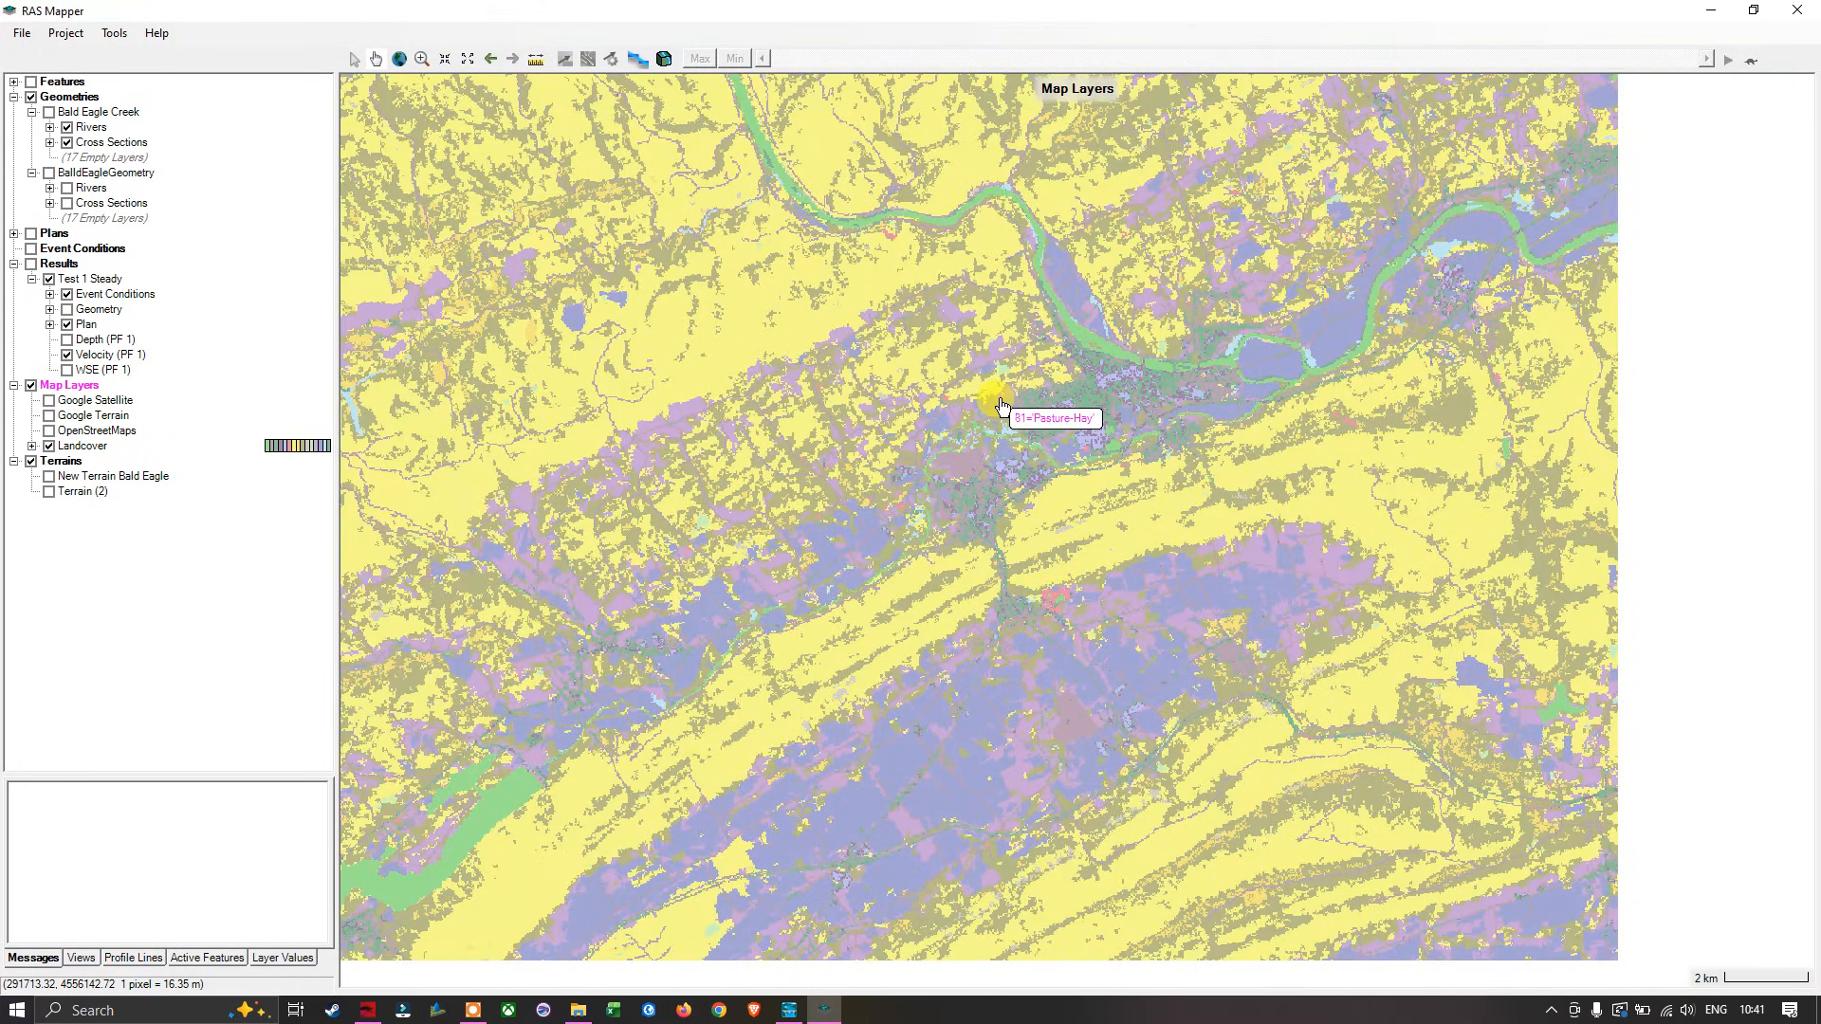
scroll(892, 362, "down", 1)
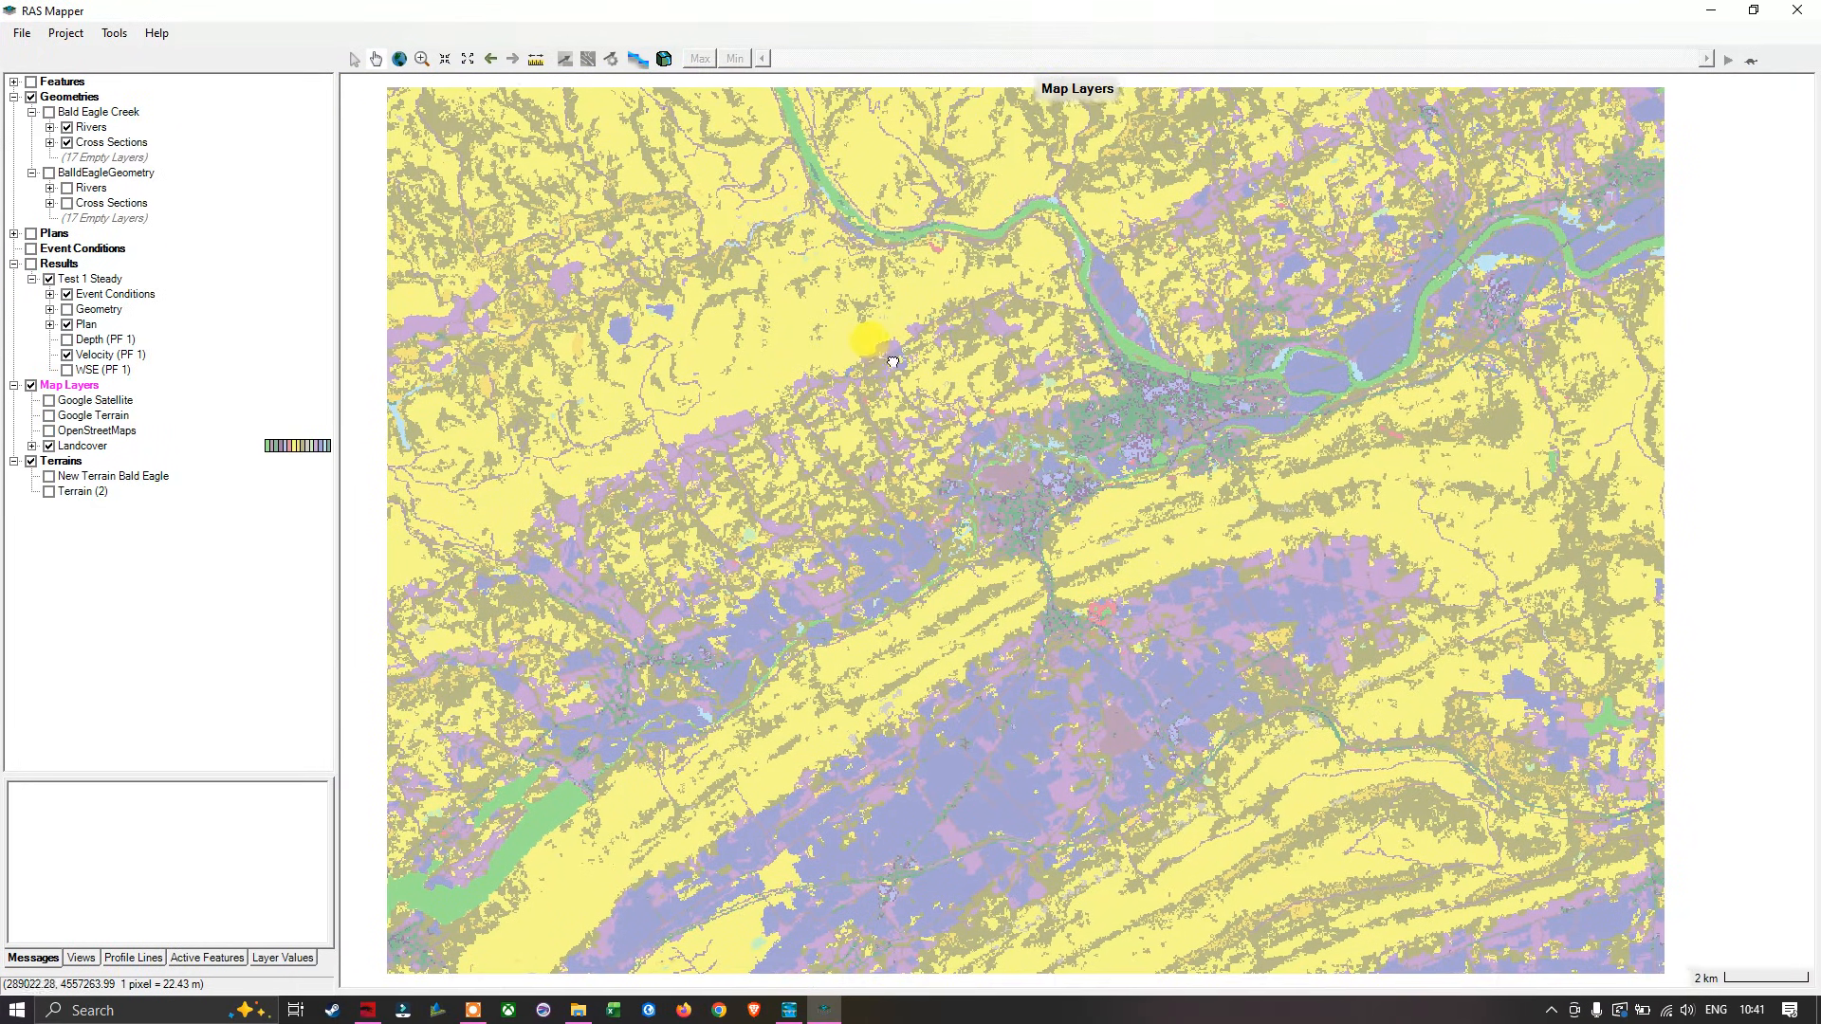
left_click(97, 447)
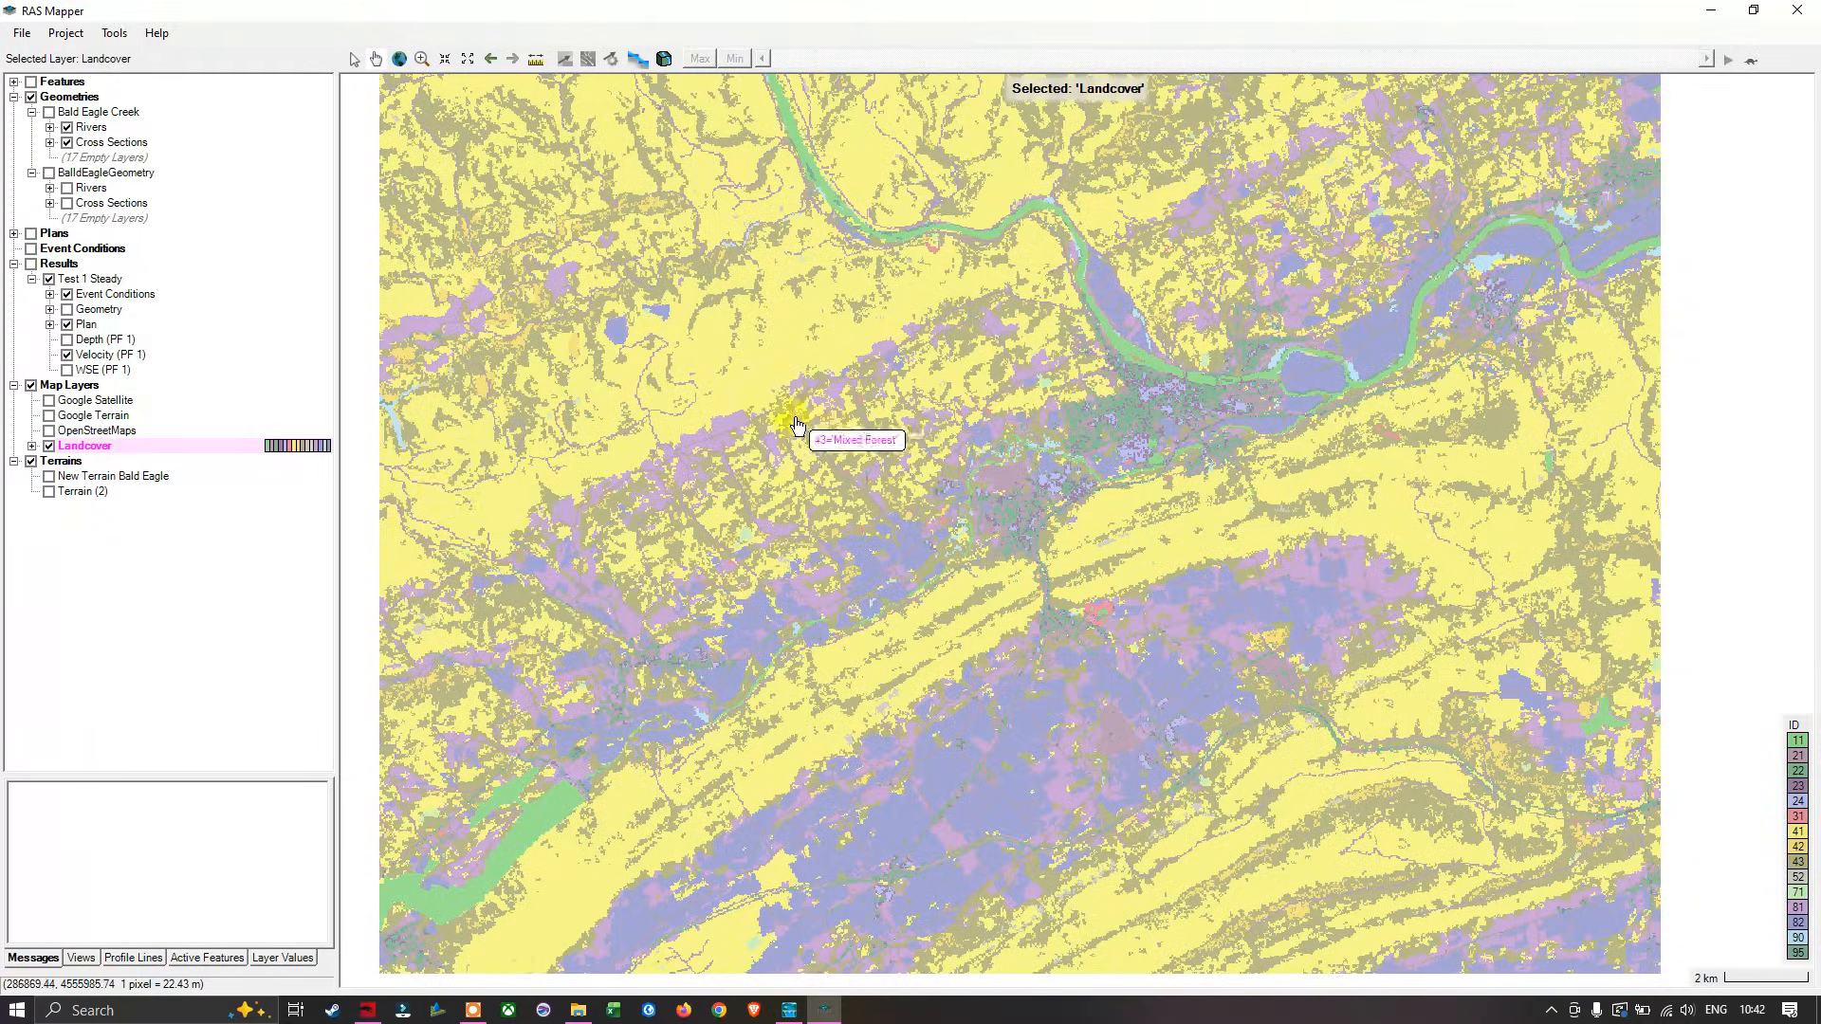
Step: Examine the Landcover cells up close around the forest areas south of the river, checking their classification IDs and names
scroll(788, 254, "up", 5)
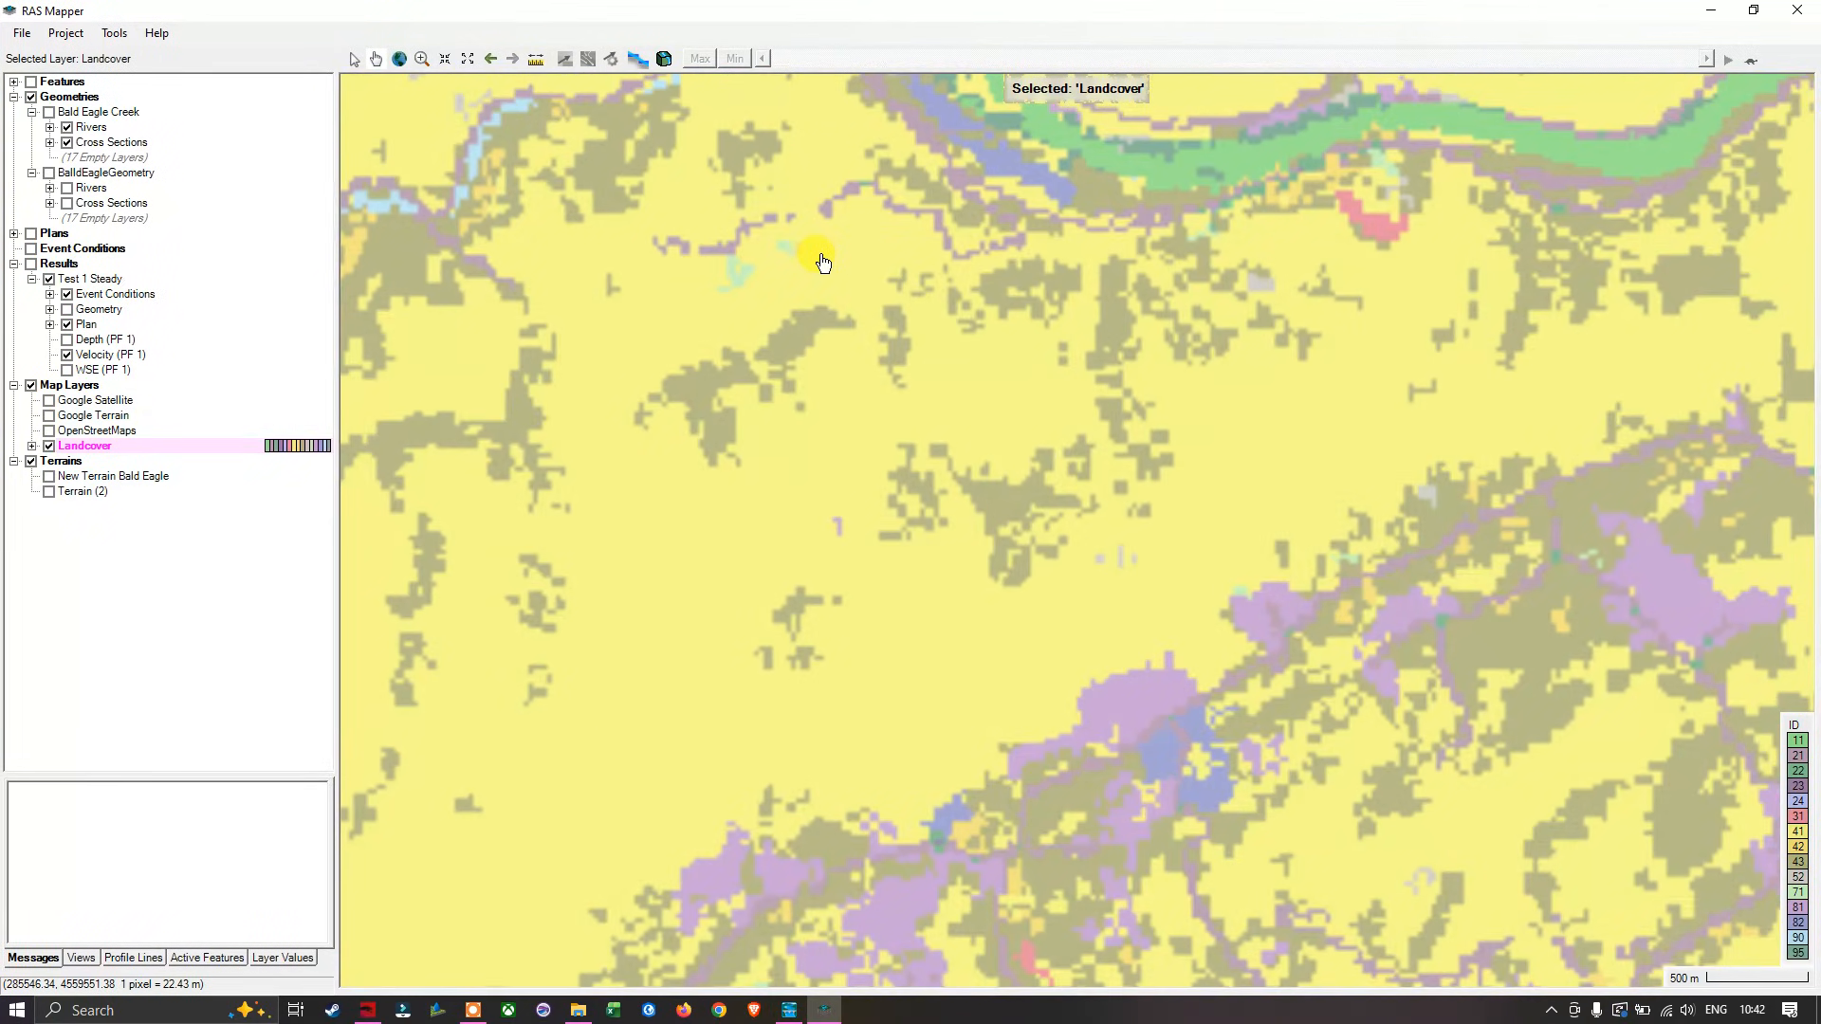
scroll(906, 252, "up", 2)
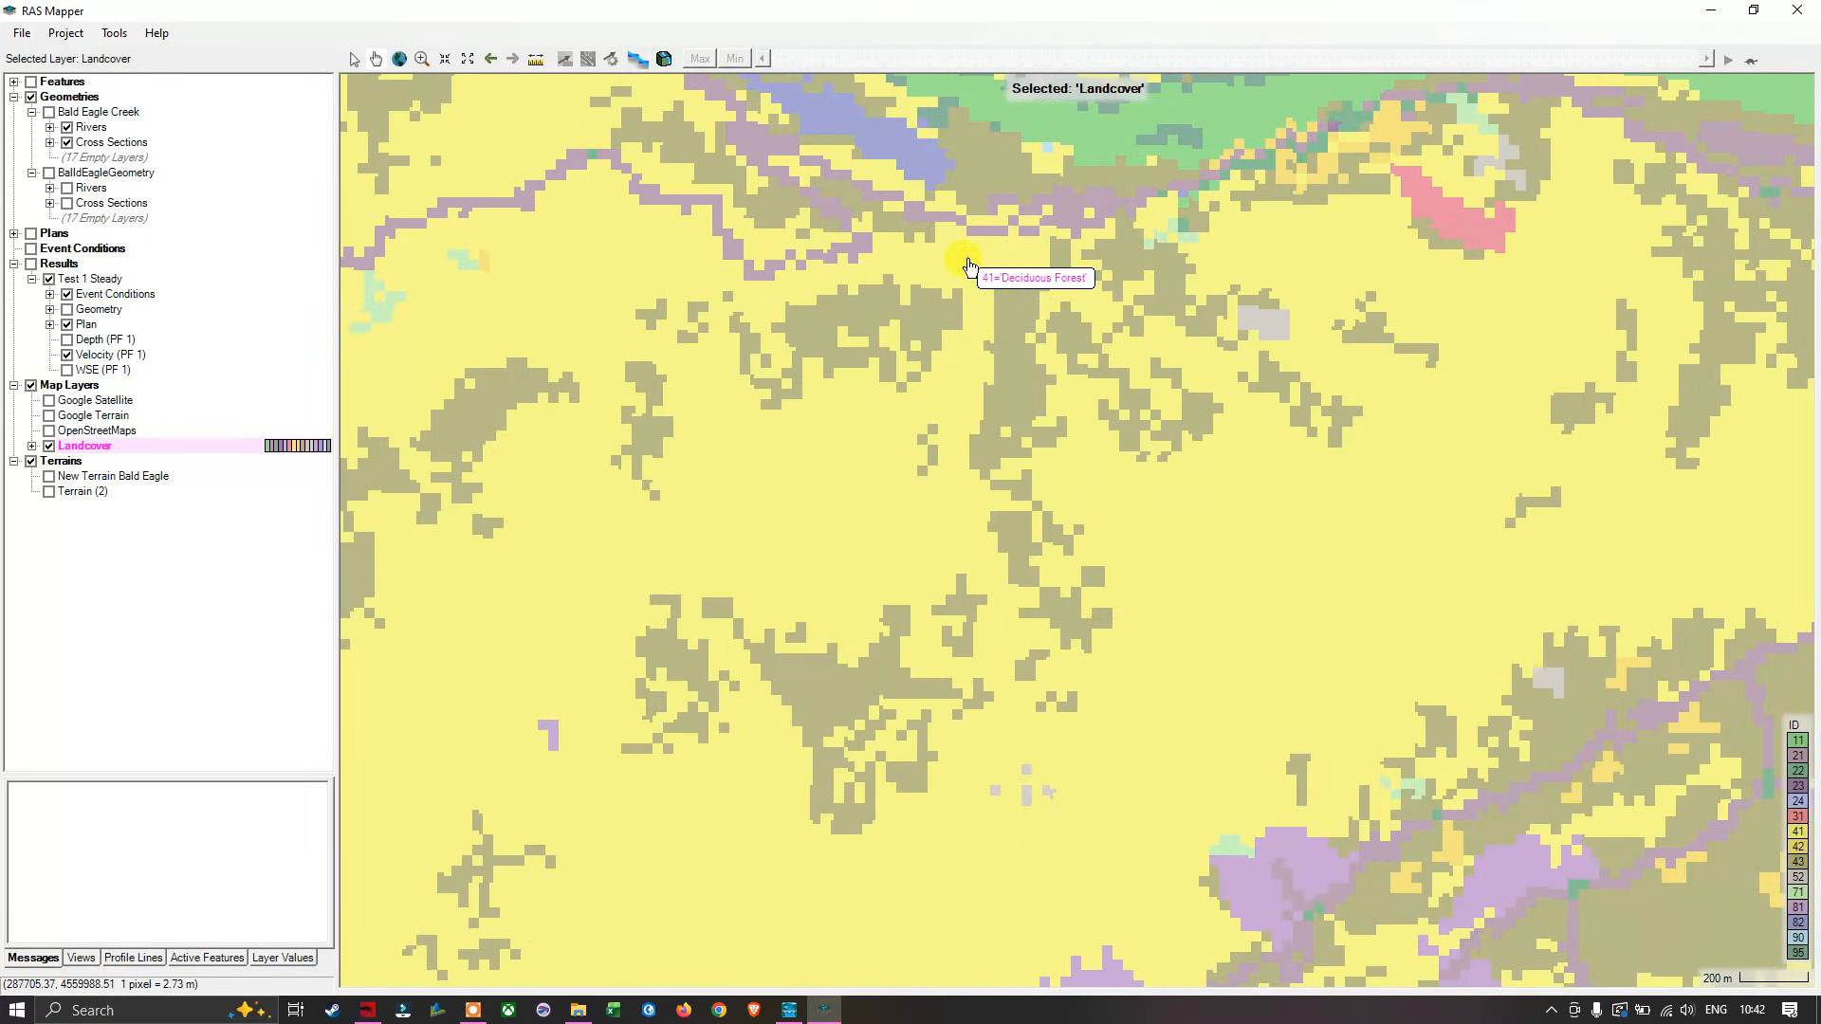
scroll(970, 264, "up", 1)
mouse_move(970, 262)
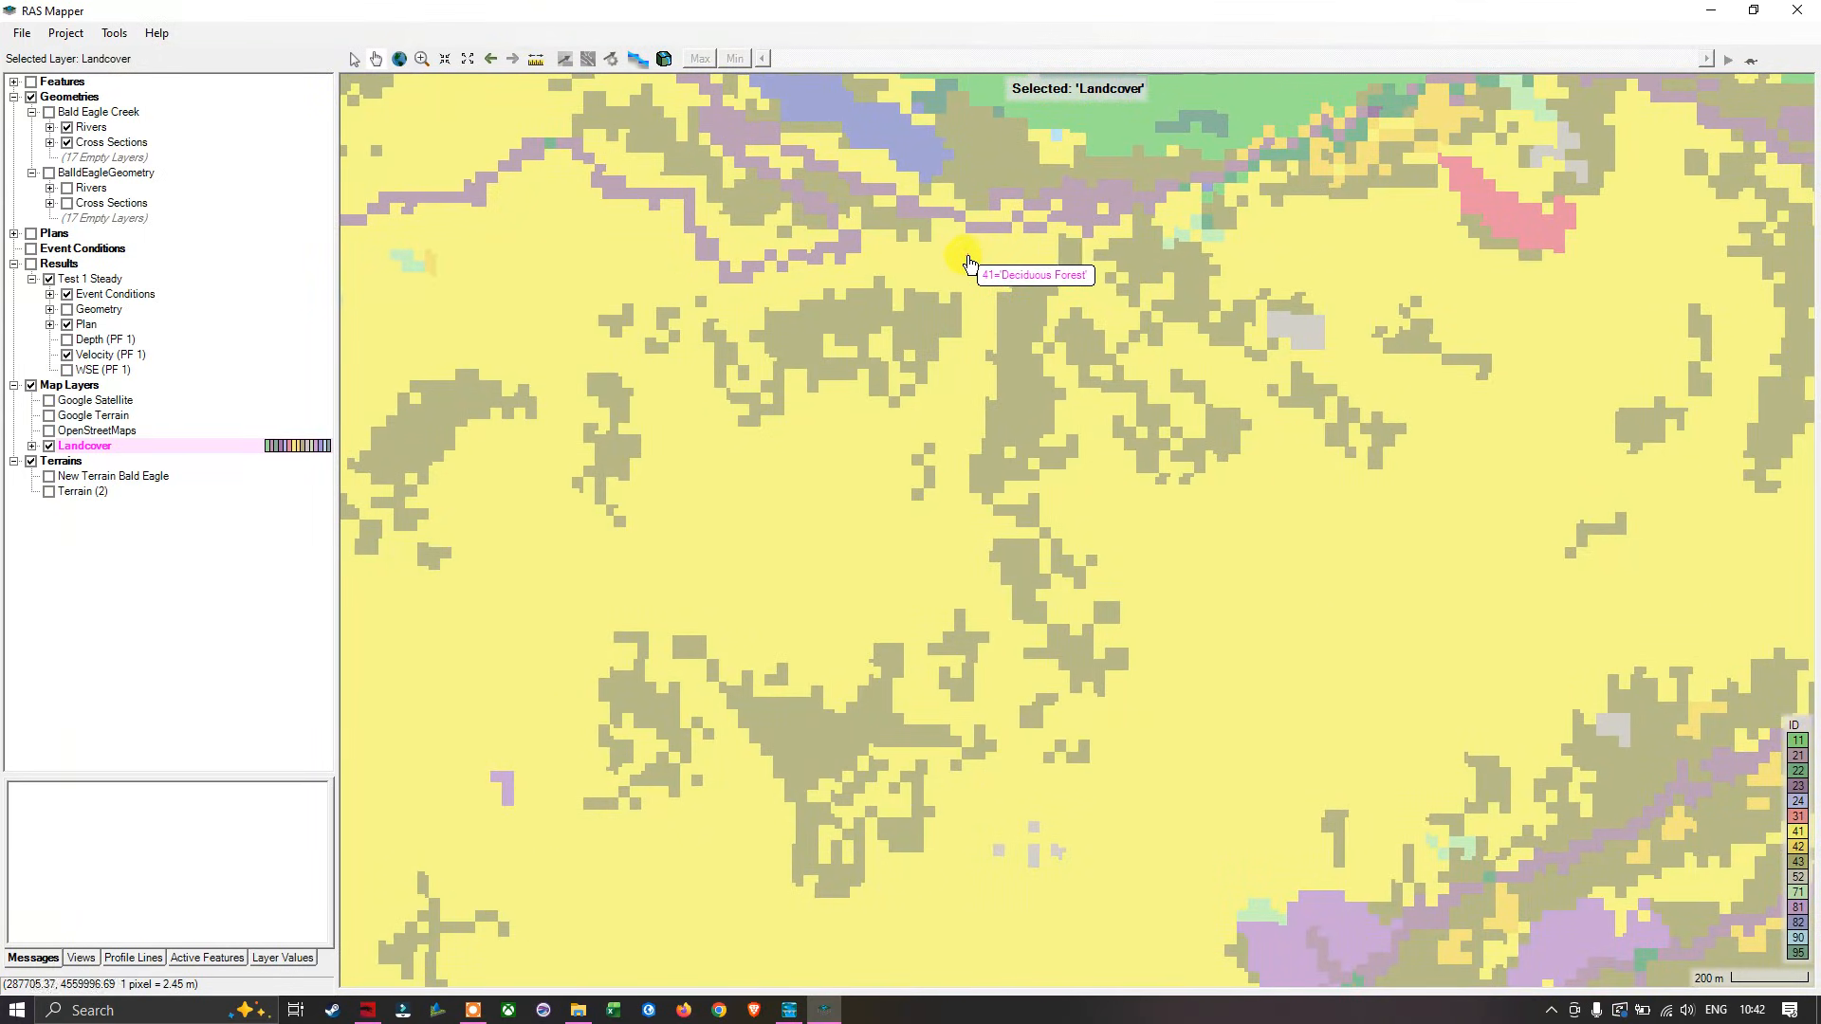
scroll(975, 287, "up", 1)
mouse_move(945, 294)
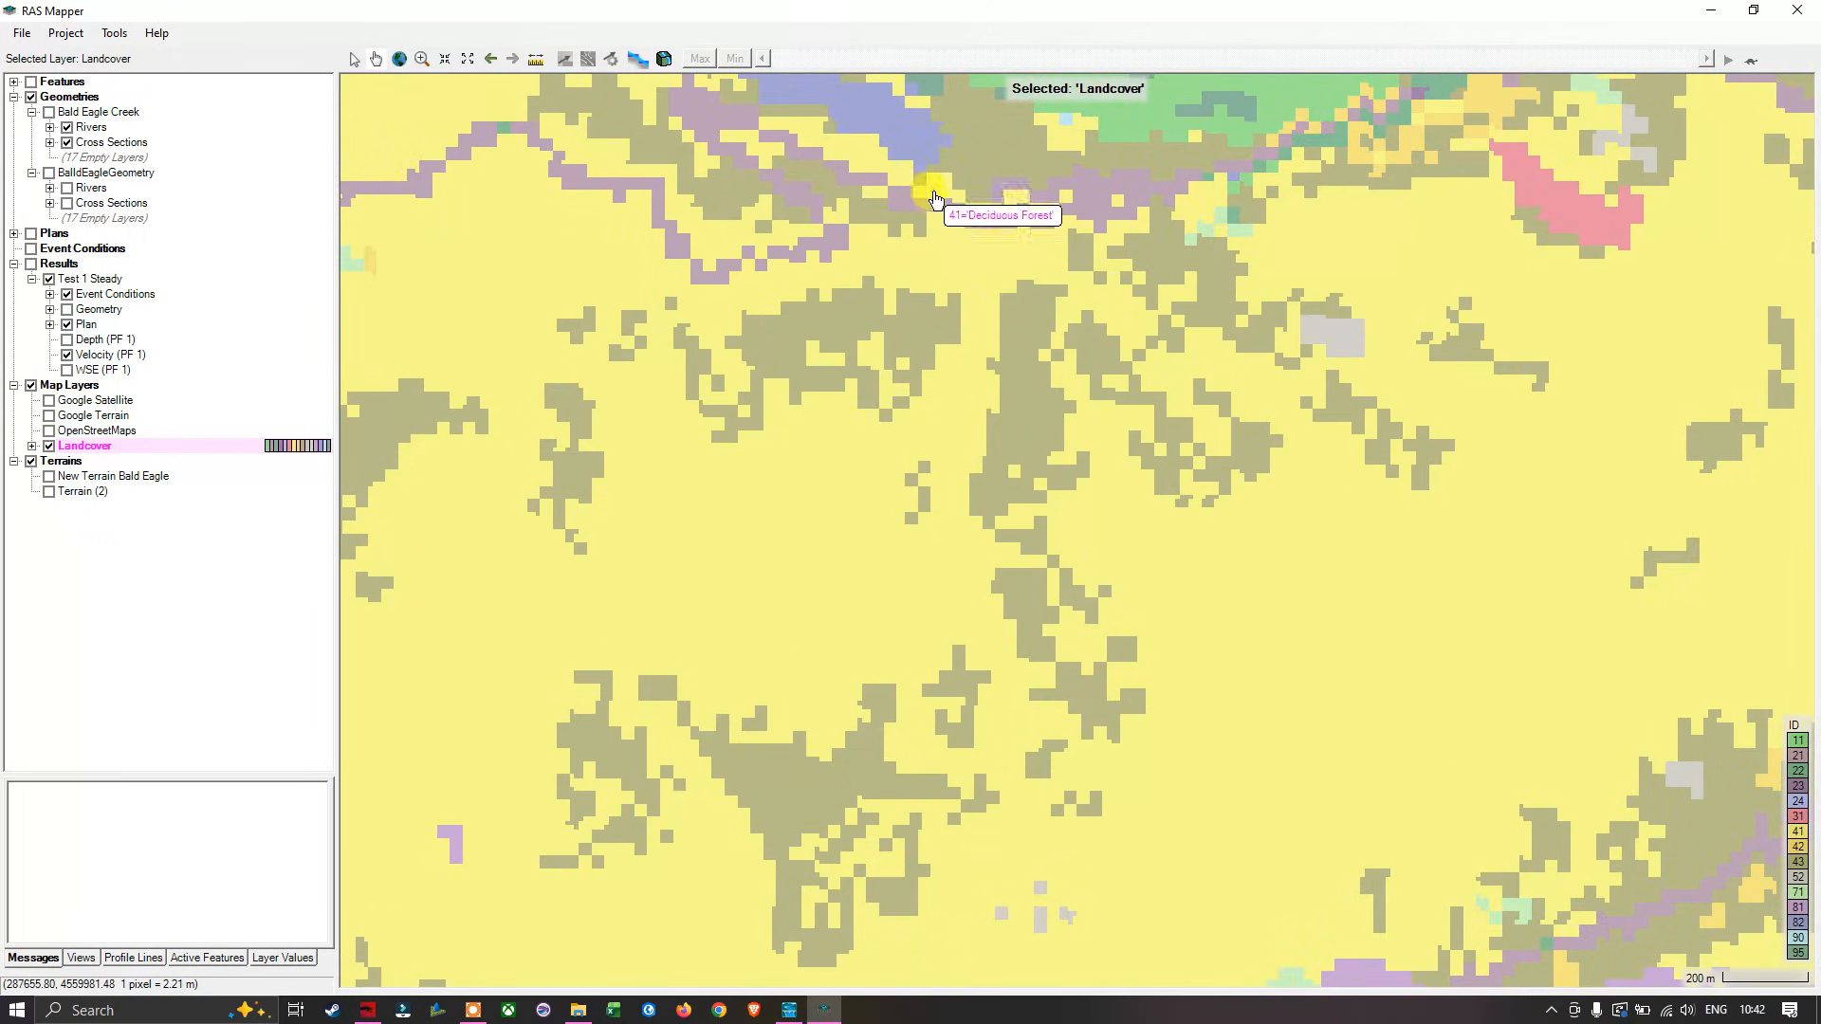
scroll(934, 196, "up", 2)
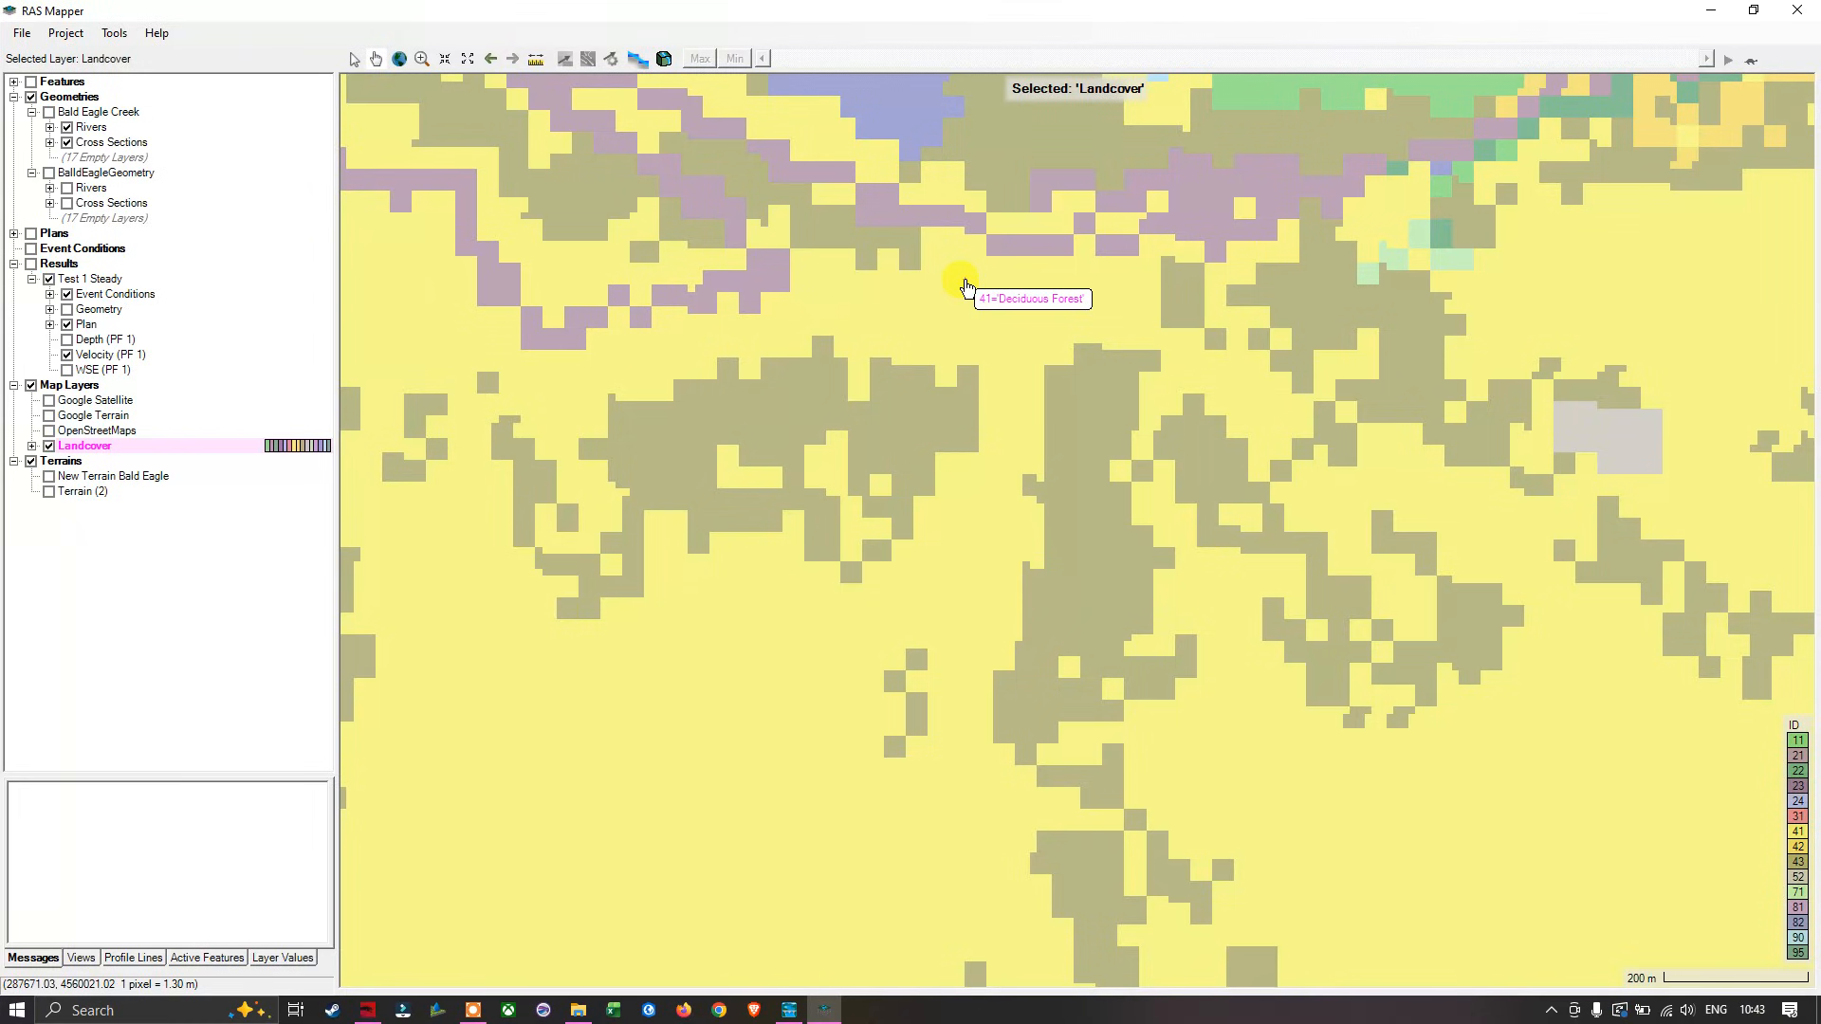
scroll(1020, 277, "down", 3)
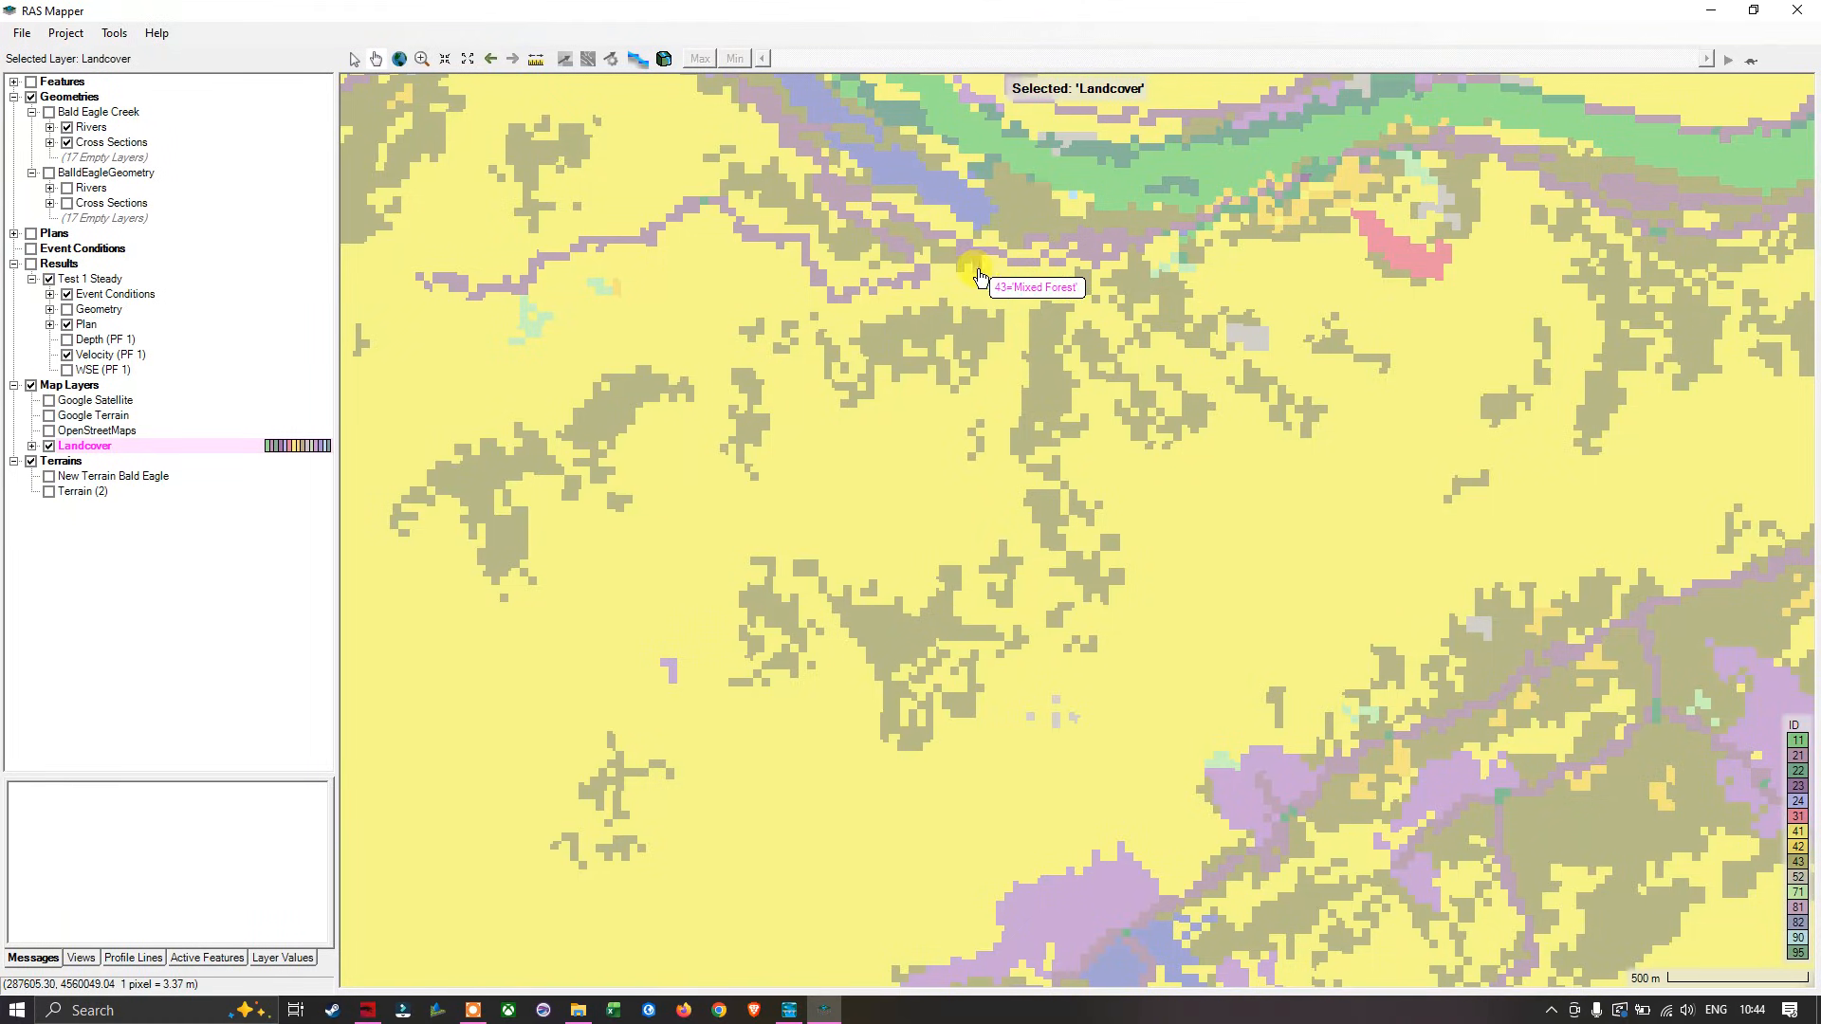
scroll(953, 285, "down", 2)
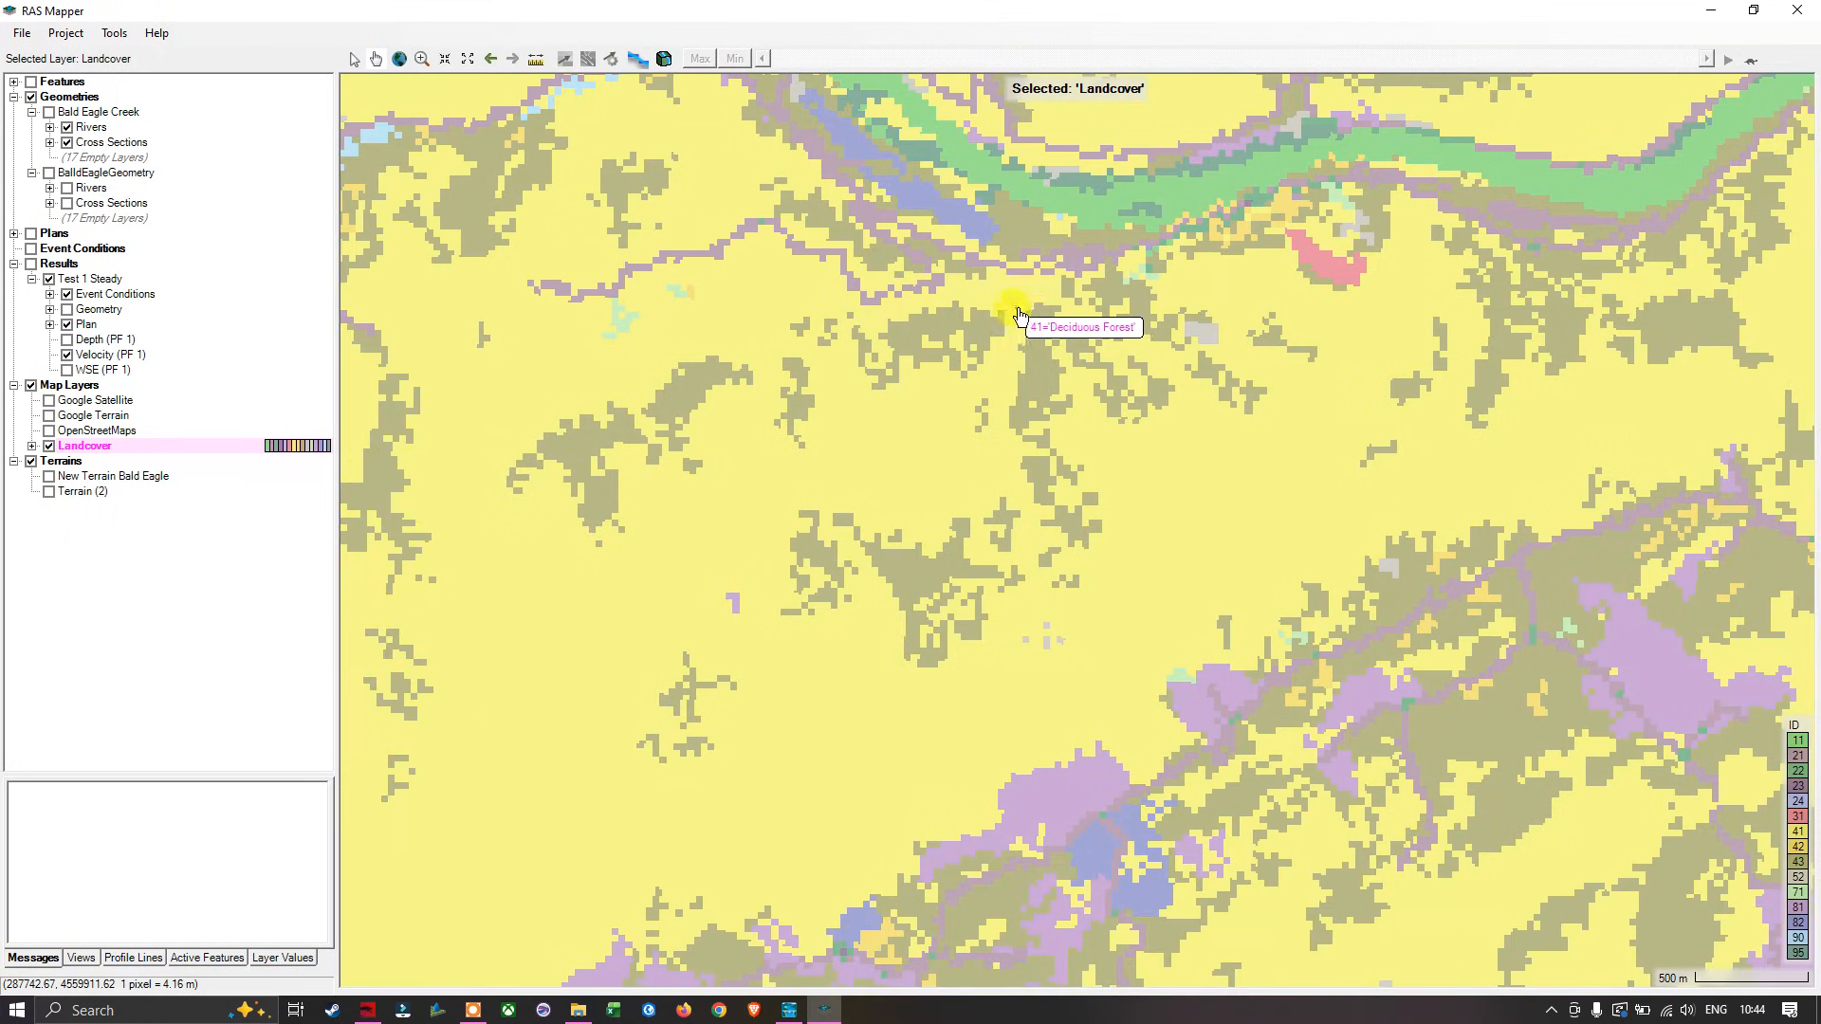
scroll(1067, 333, "down", 1)
scroll(1067, 334, "down", 1)
scroll(1067, 334, "down", 1)
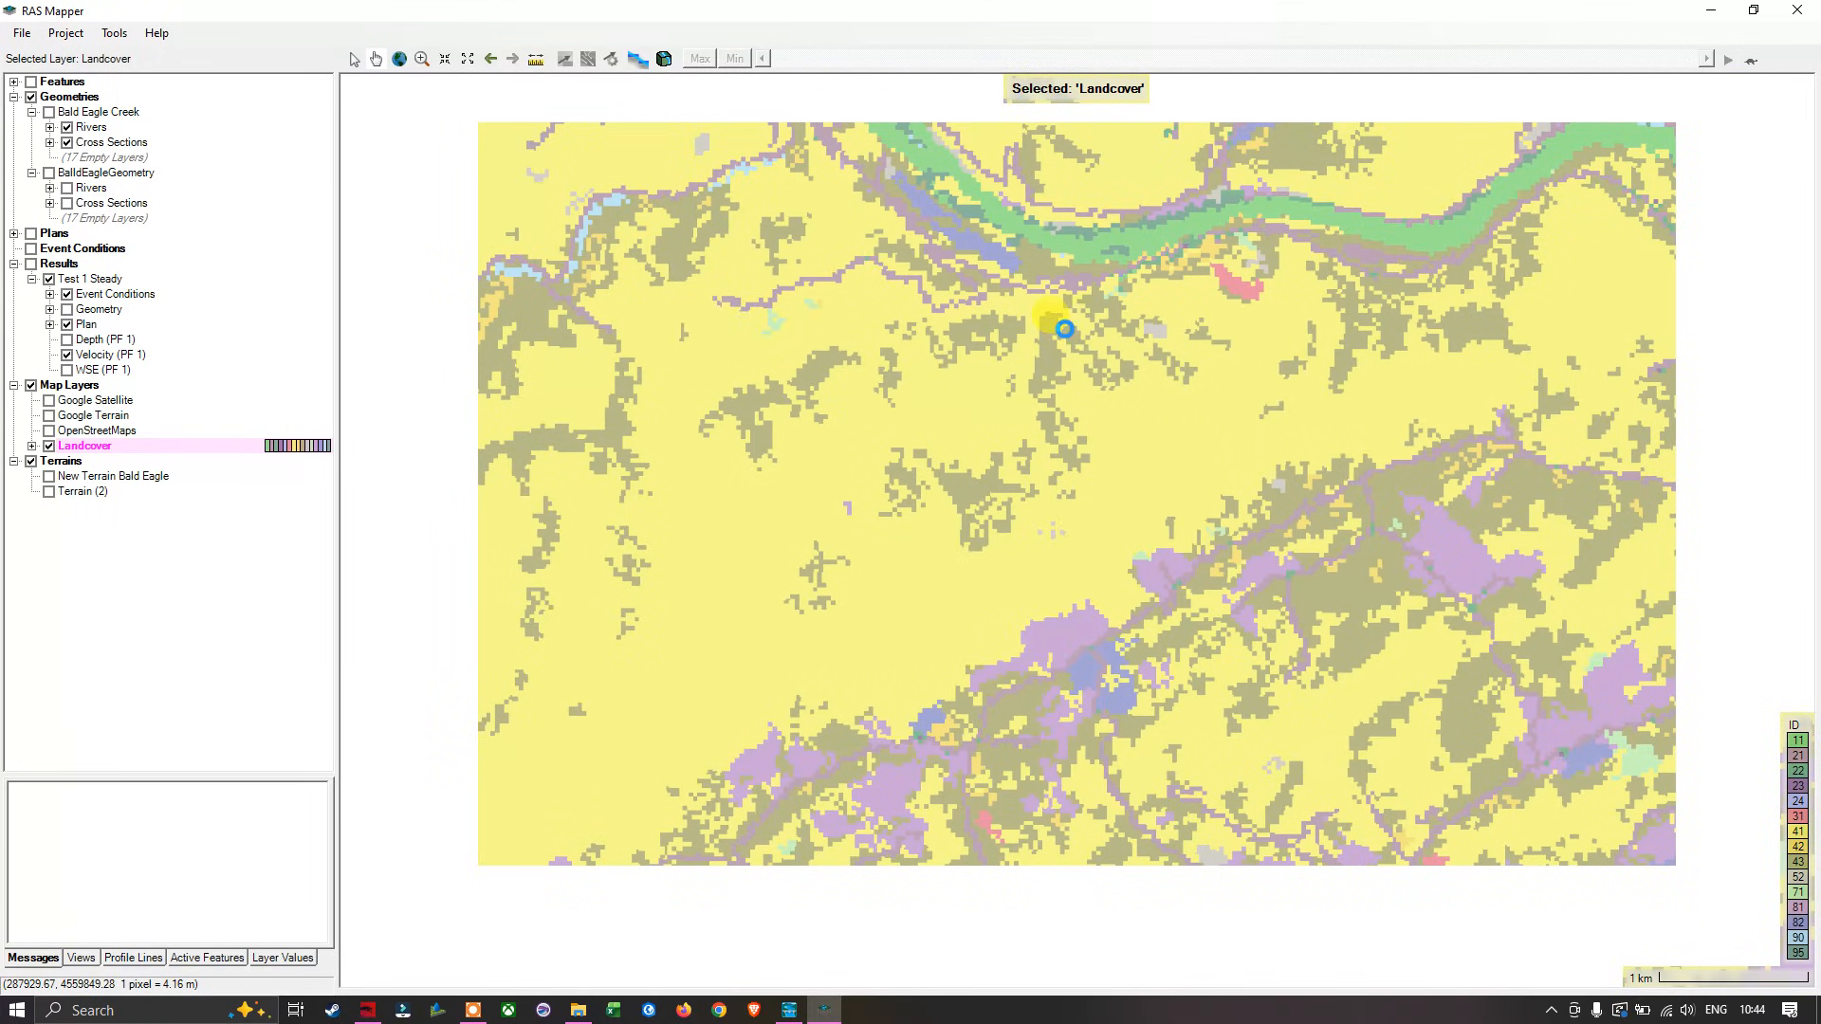
scroll(1053, 282, "down", 2)
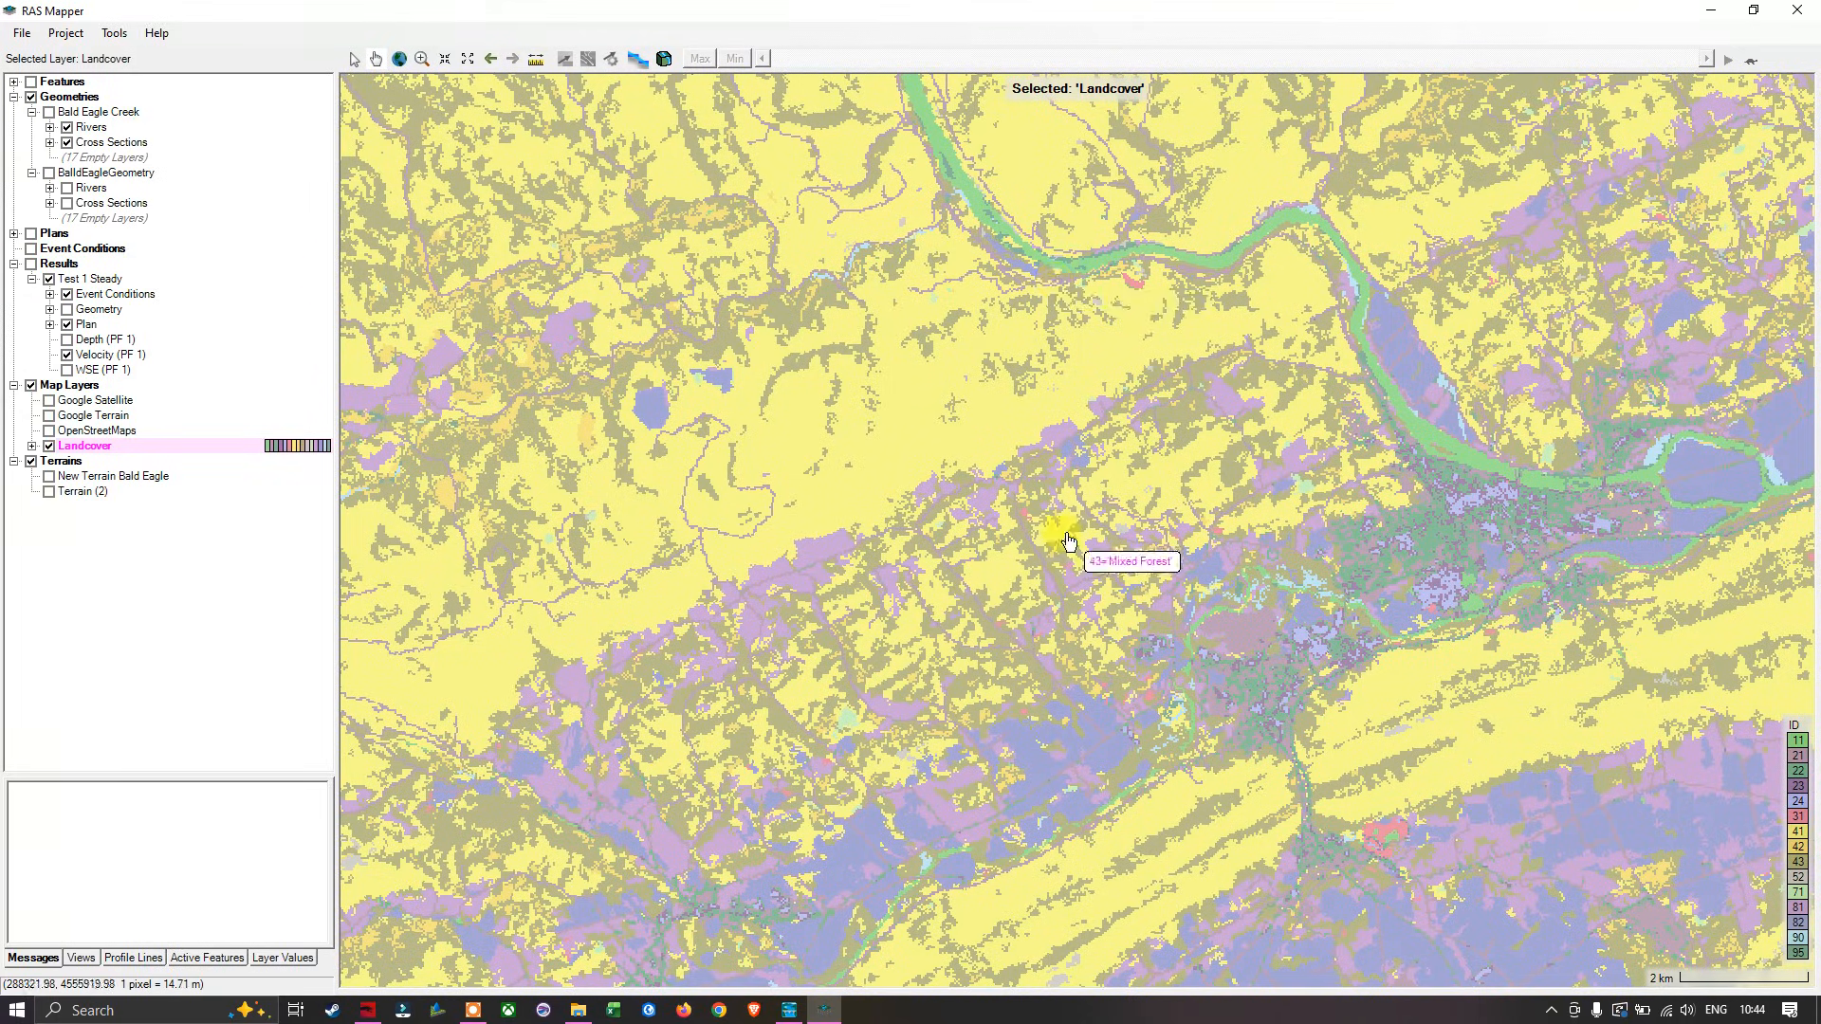
scroll(1023, 499, "down", 2)
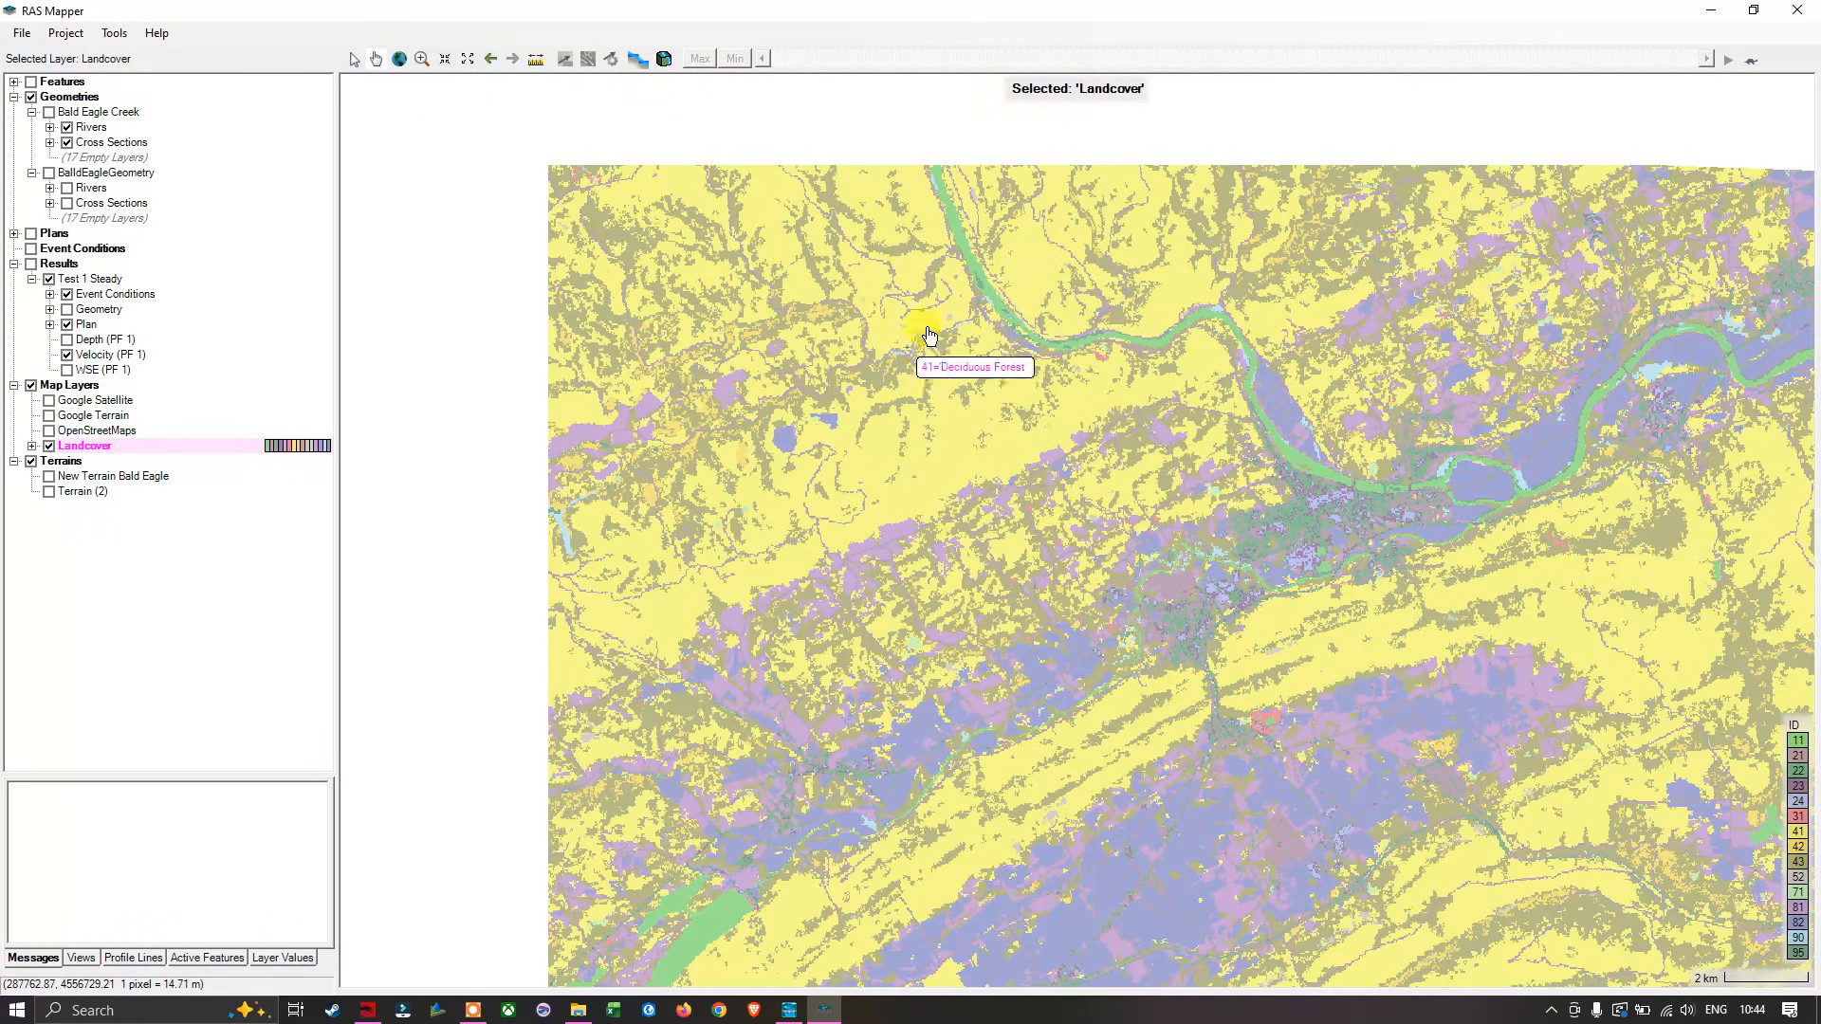
Step: Show the New Terrain Bald Eagle terrain and the Bald Eagle Creek geometry together with the land cover
left_click_drag(1100, 283, 929, 181)
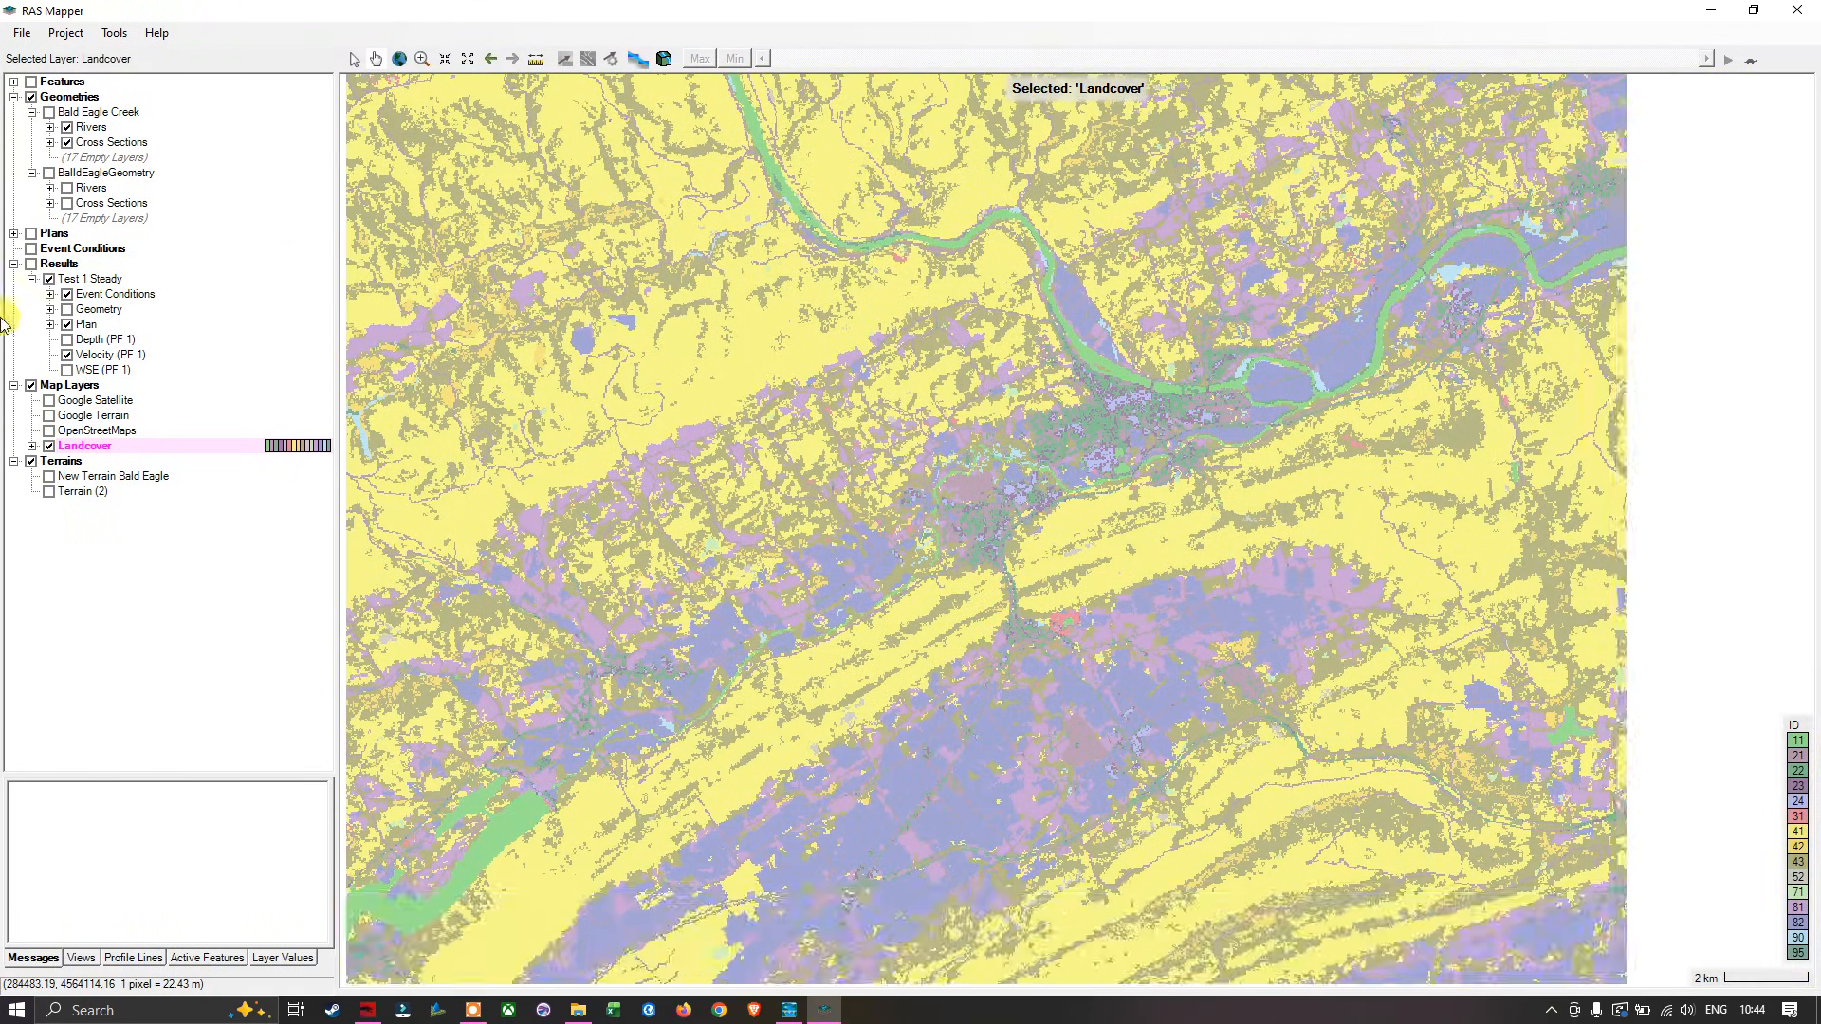
left_click(49, 477)
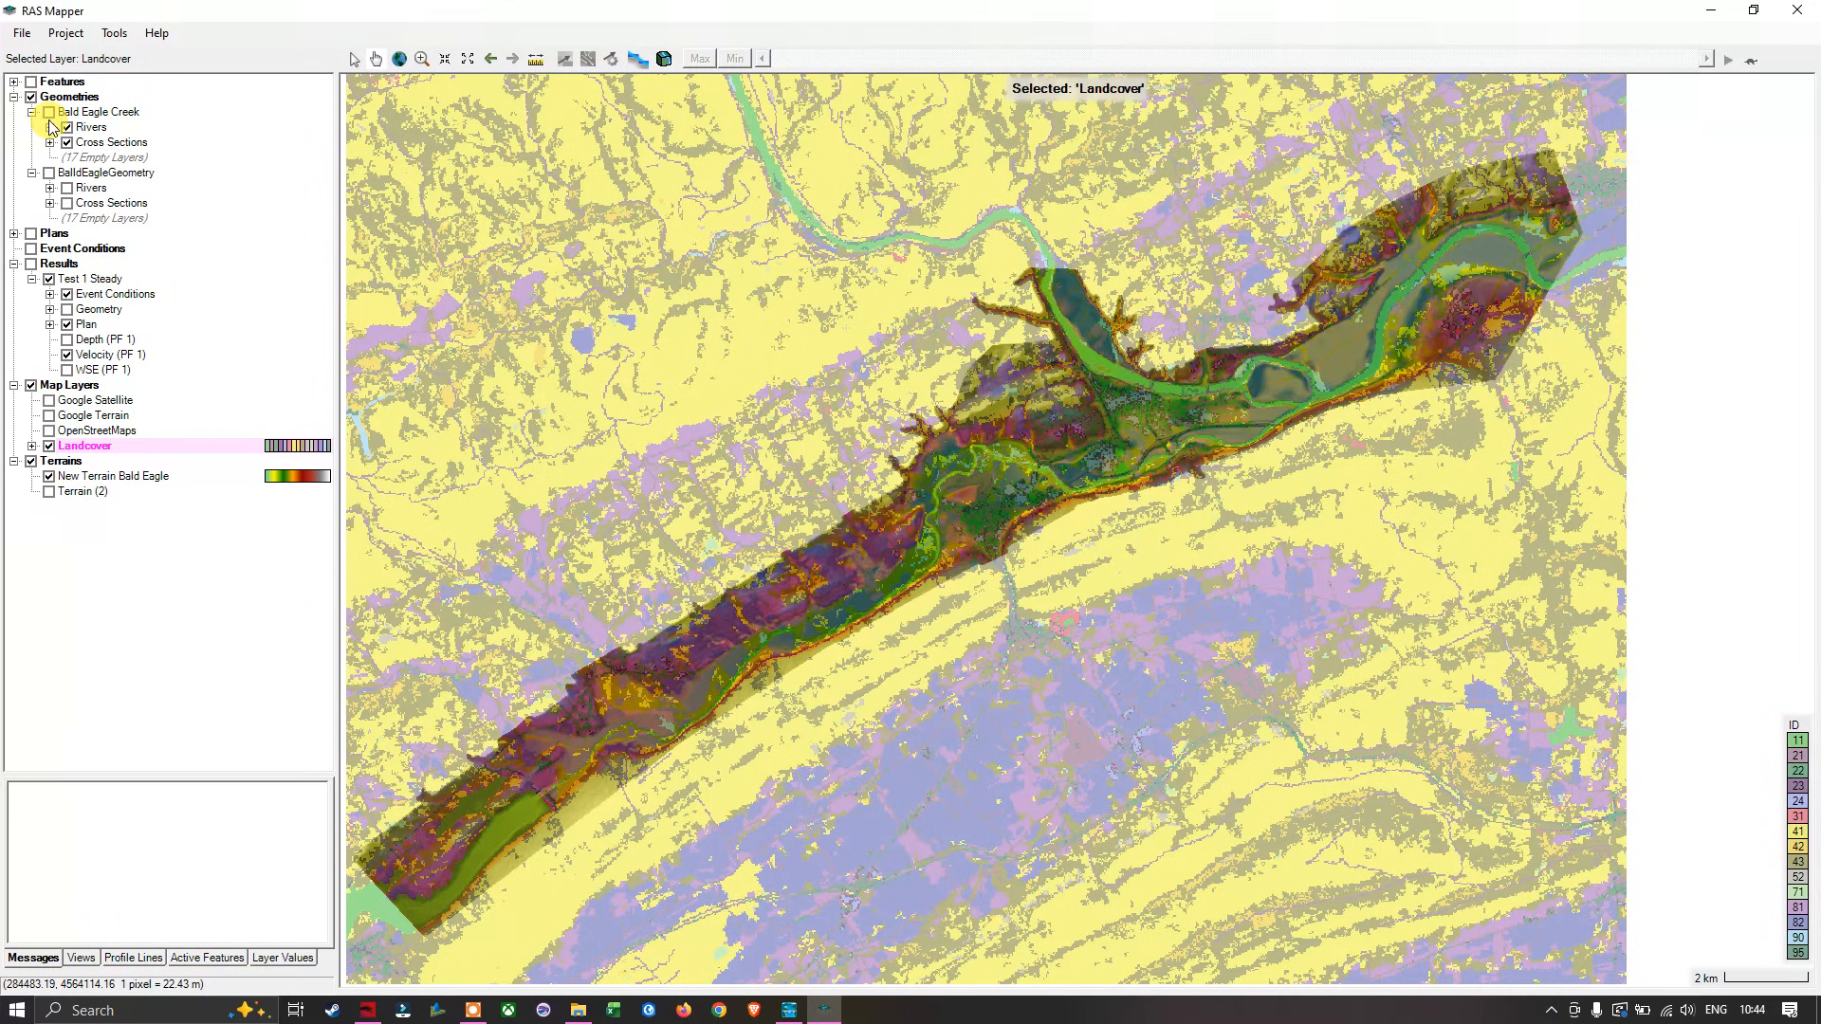
left_click(49, 113)
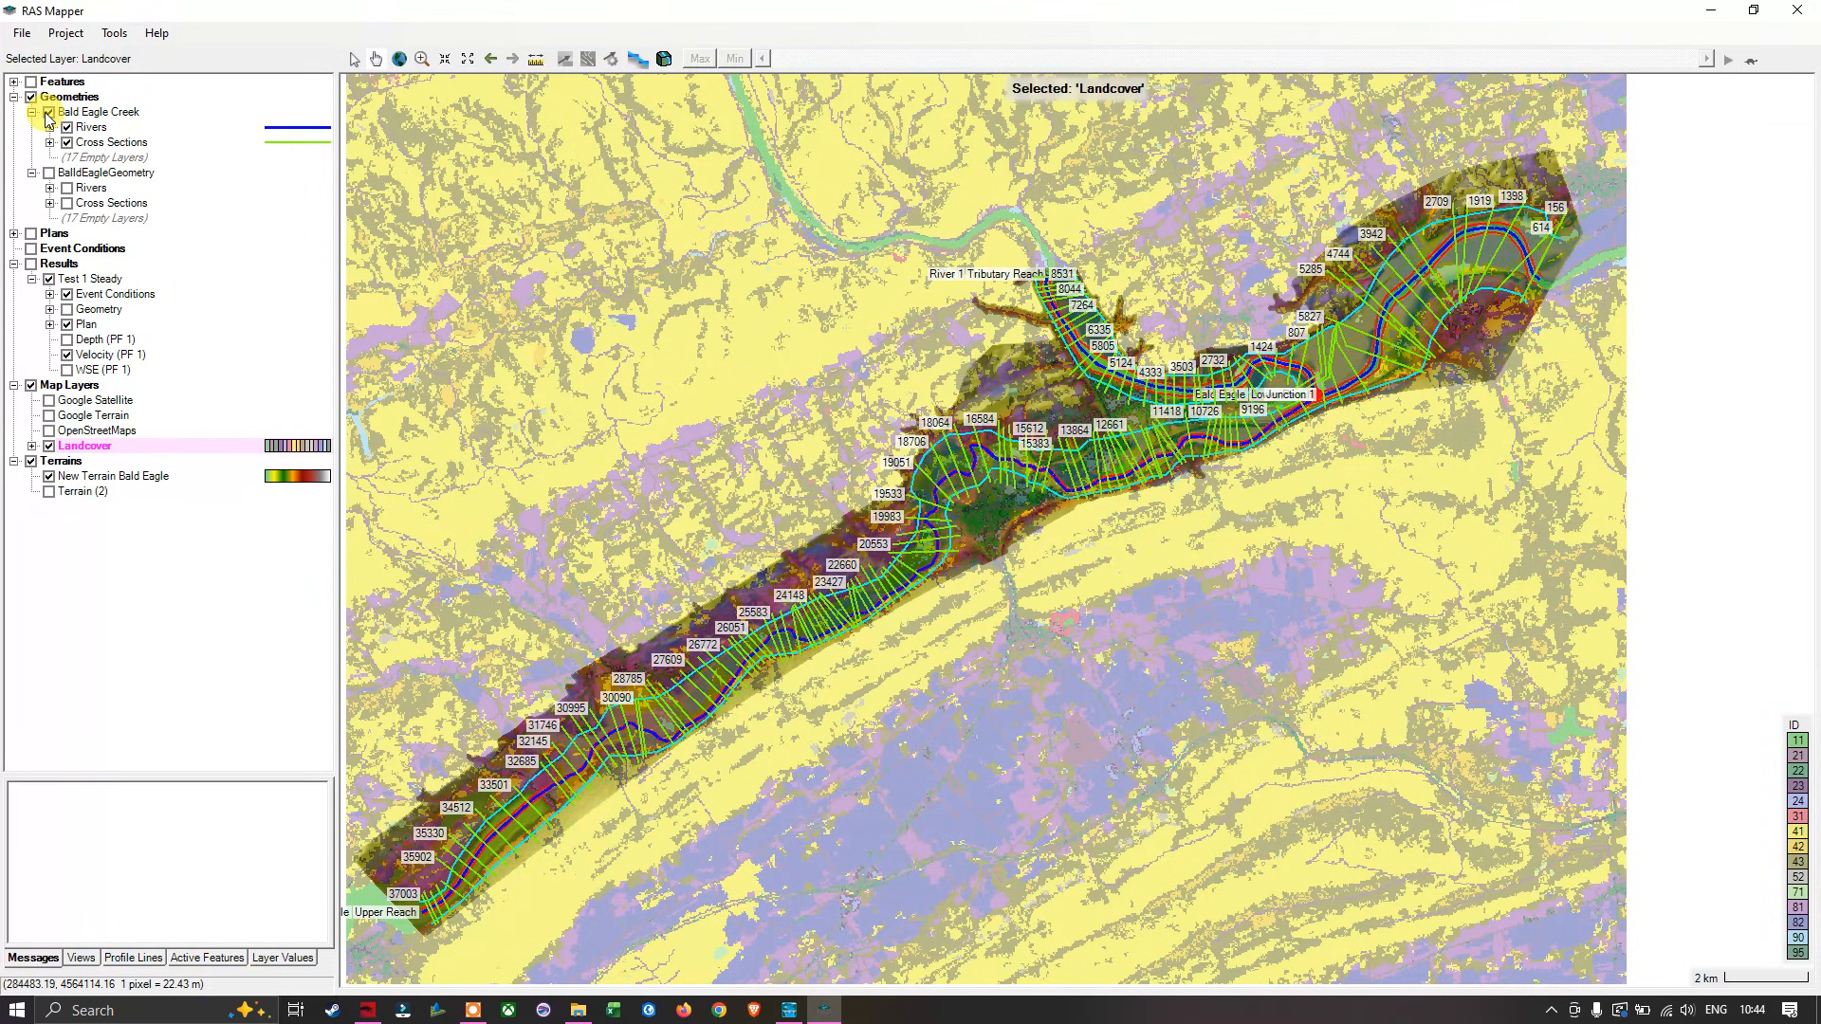